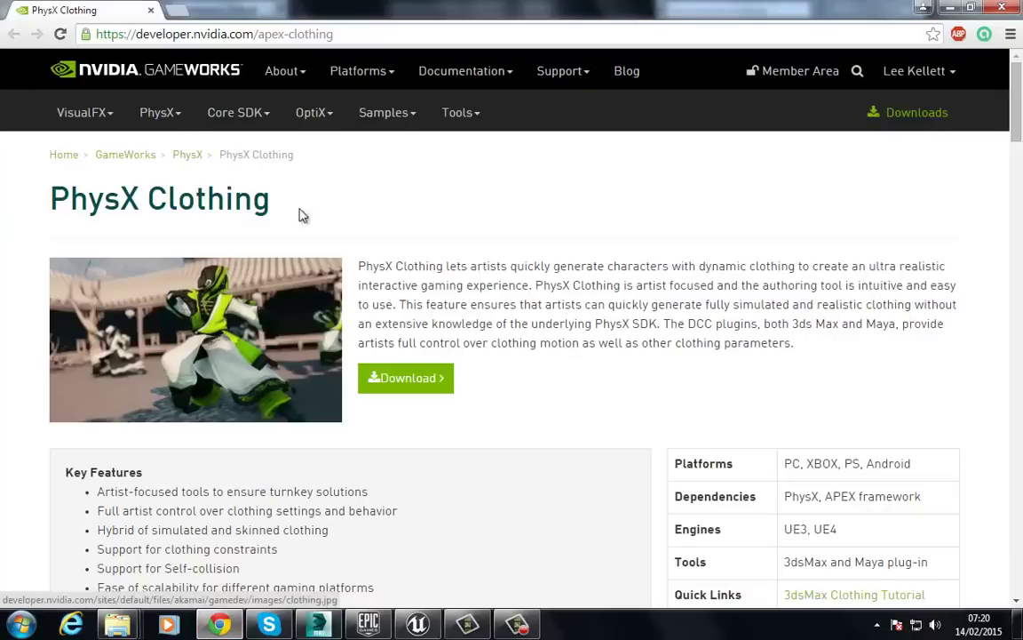
# - Look over the PhysX Clothing page's overview, key features and game demo examples
pyautogui.moveTo(61, 197); pyautogui.dragTo(212, 197)
pyautogui.click(212, 198)
pyautogui.scroll(-1, 217, 206)
pyautogui.scroll(-3, 377, 267)
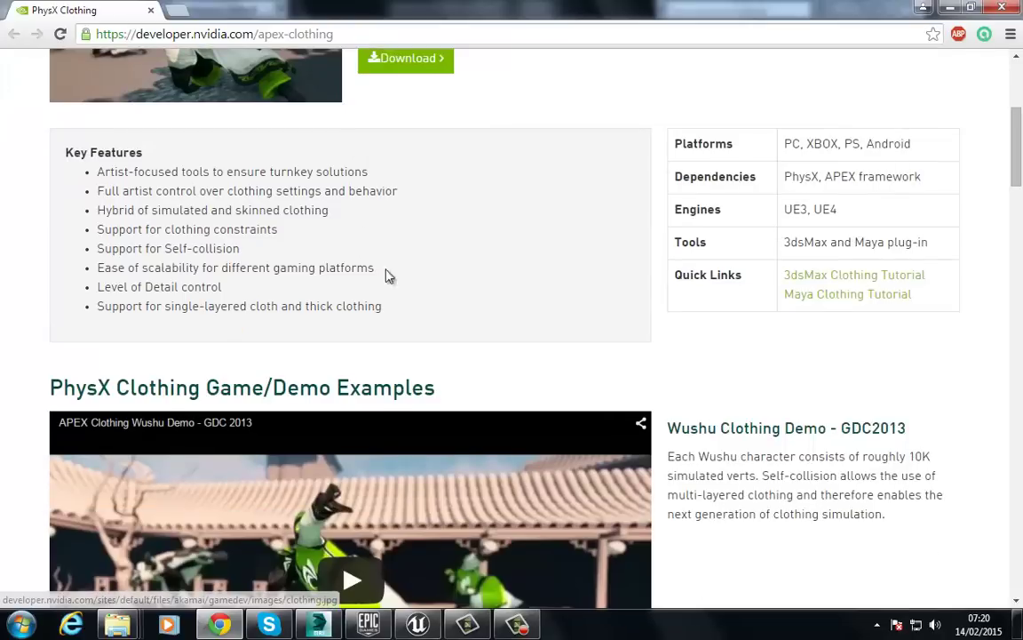
pyautogui.scroll(-2, 533, 267)
pyautogui.scroll(5, 469, 252)
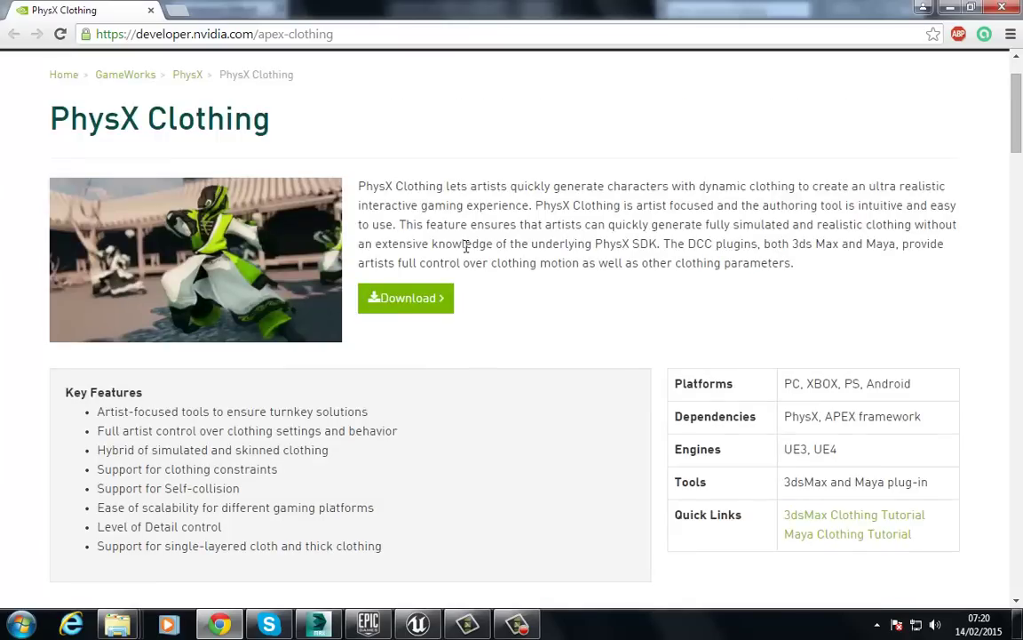
pyautogui.scroll(-9, 479, 275)
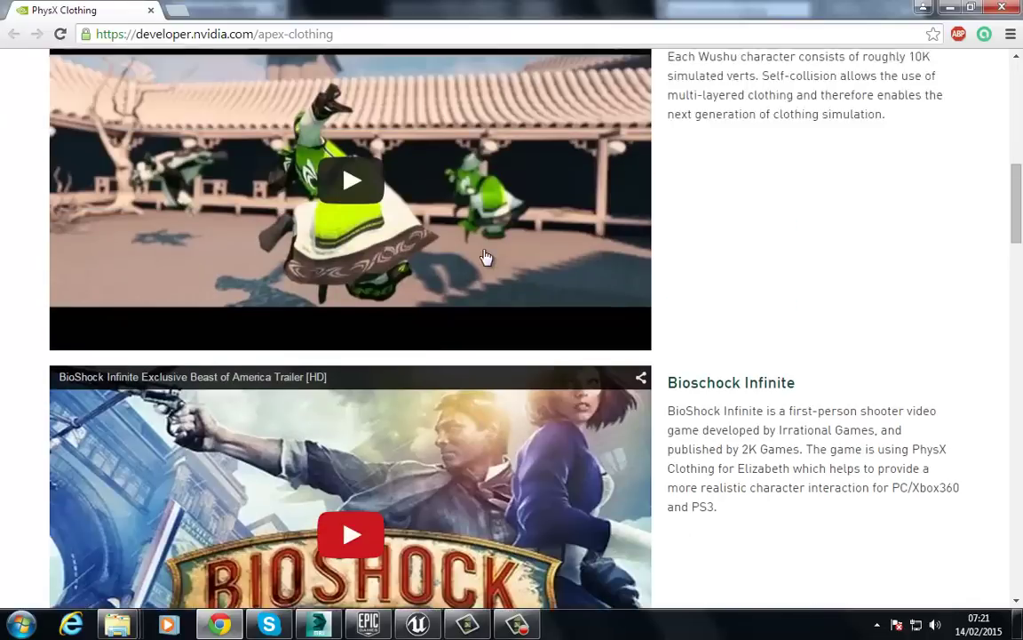
pyautogui.scroll(6, 484, 258)
pyautogui.scroll(4, 485, 262)
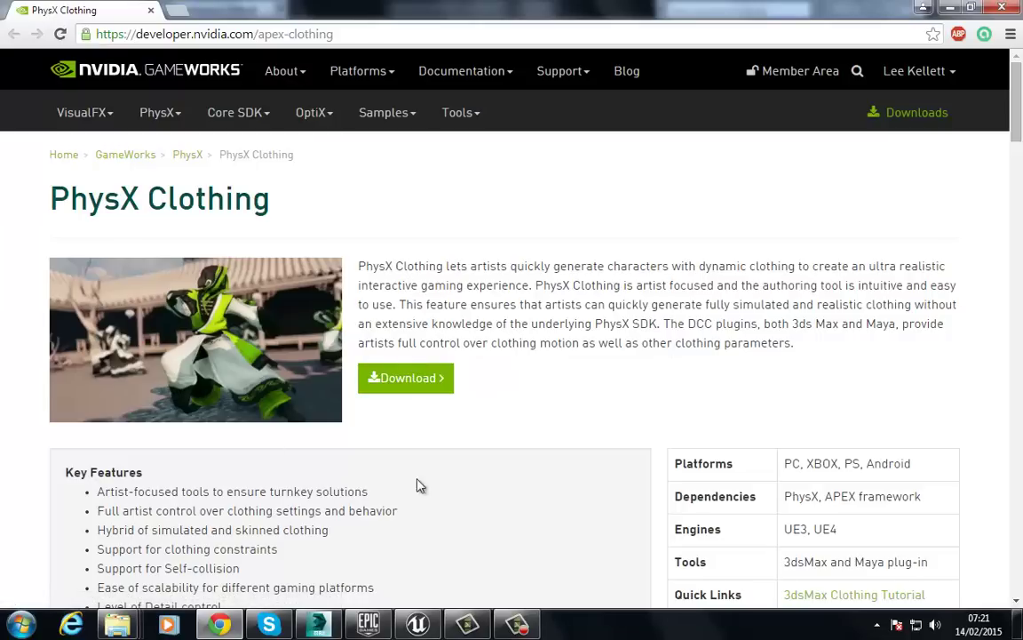
# - Switch to 3ds Max and create an upright cylinder flagpole at the grid centre, about 1.8 in radius and 133 high
pyautogui.click(318, 625)
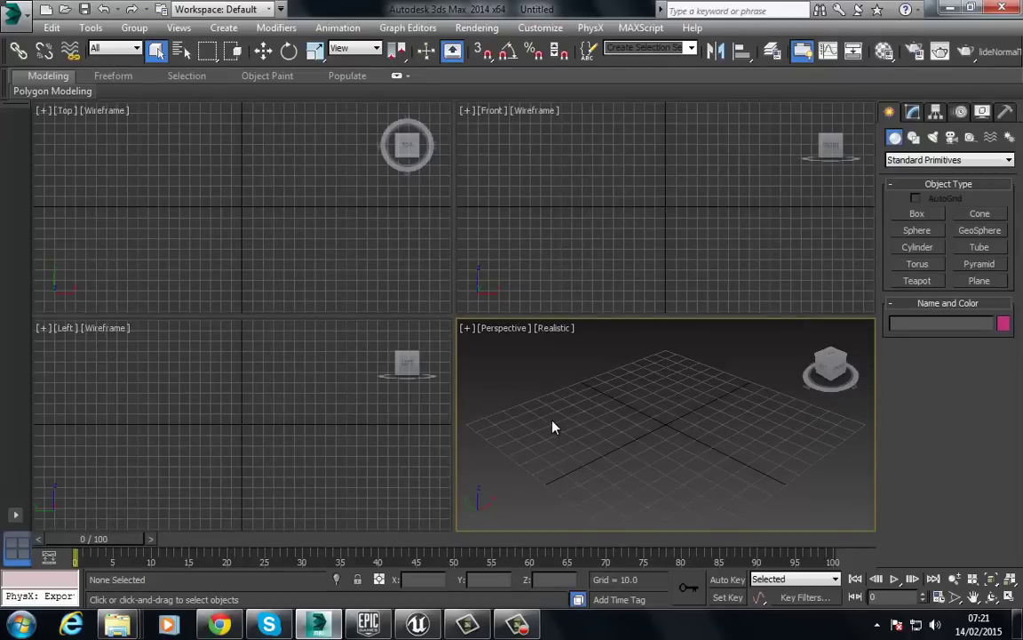
pyautogui.hotkey('alt', 'w')
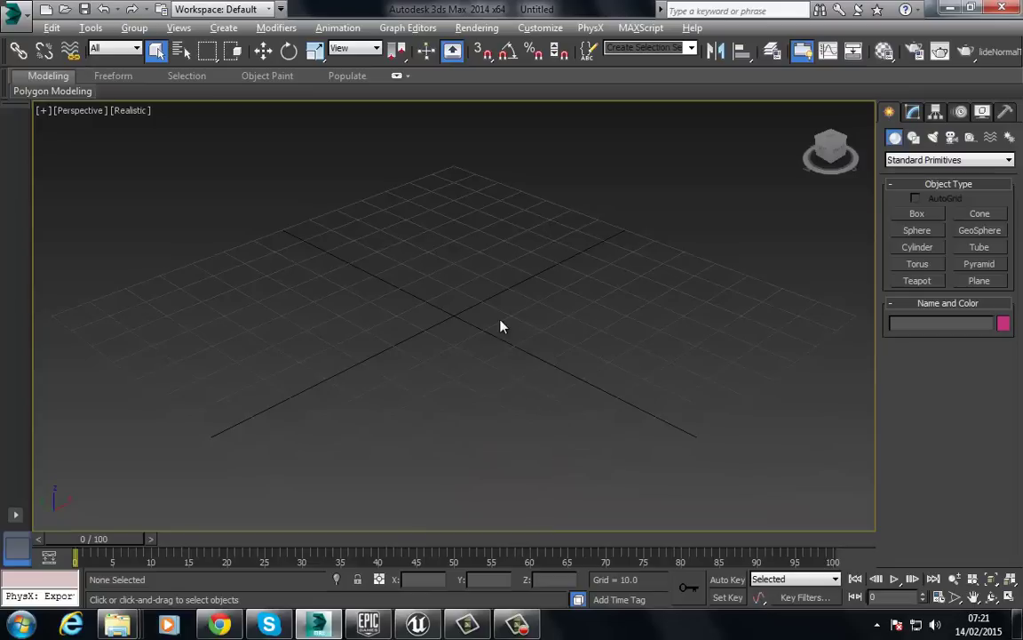
pyautogui.click(922, 253)
pyautogui.moveTo(425, 309); pyautogui.dragTo(443, 354, button='middle')
pyautogui.moveTo(452, 356)
pyautogui.mouseDown()
pyautogui.moveTo(451, 368)
pyautogui.moveTo(452, 358)
pyautogui.mouseUp()
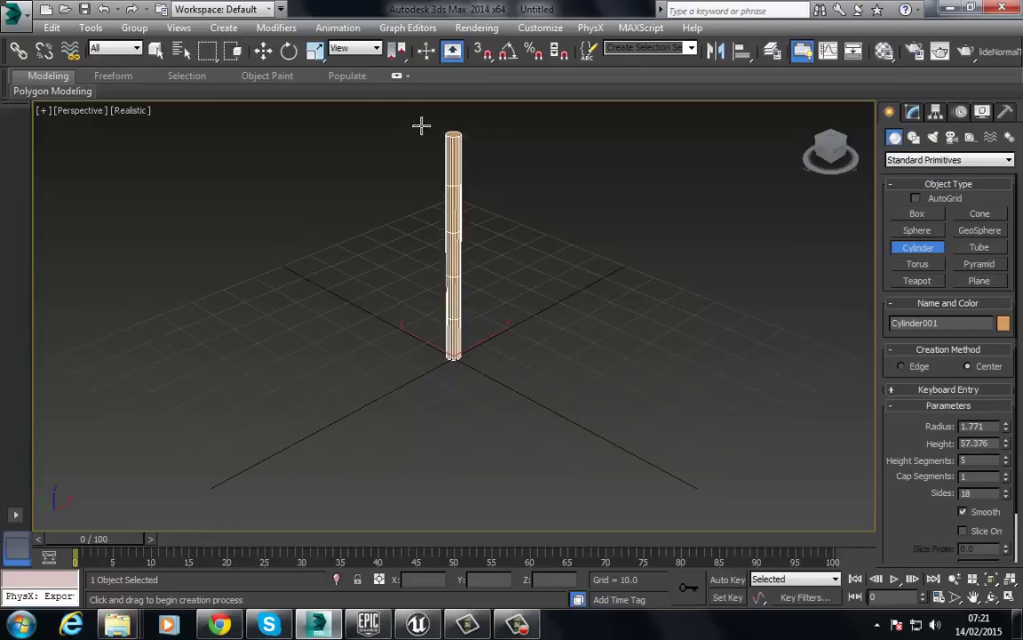
pyautogui.scroll(-3, 417, 118)
pyautogui.moveTo(411, 123); pyautogui.dragTo(326, 379, button='middle')
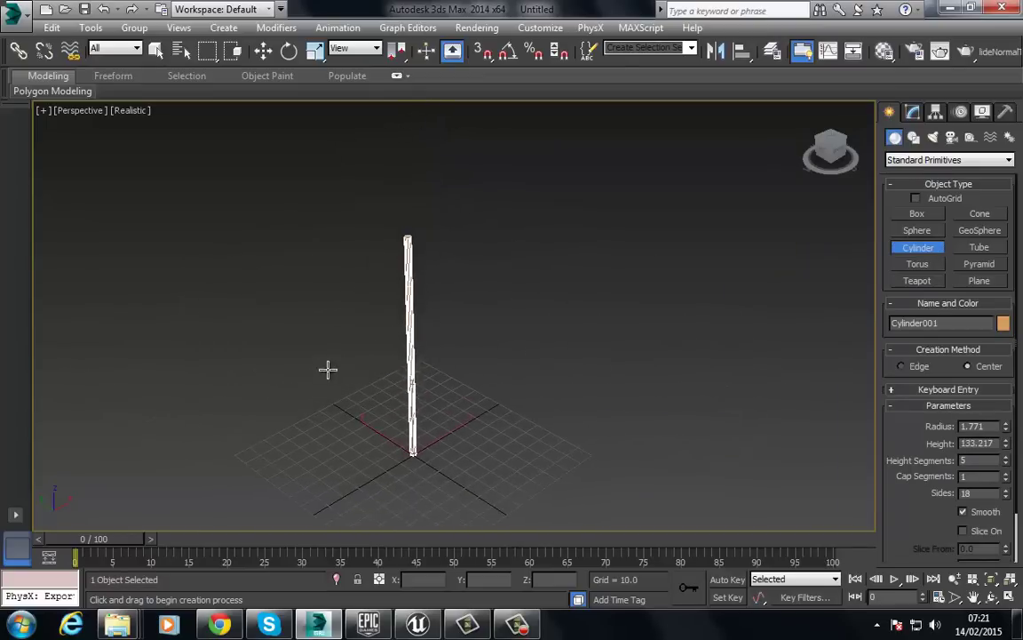
pyautogui.scroll(-1, 399, 276)
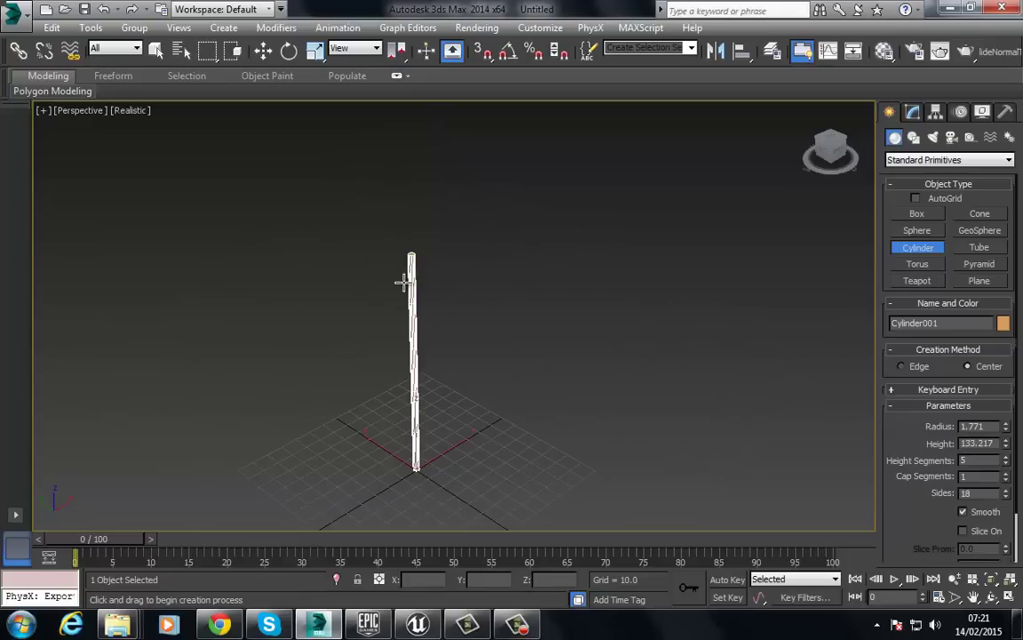
# - In the front view, draw a flag plane from the pole's top, about 43.6 in length and 79 in width
pyautogui.press('f')
pyautogui.moveTo(405, 259); pyautogui.dragTo(367, 286, button='middle')
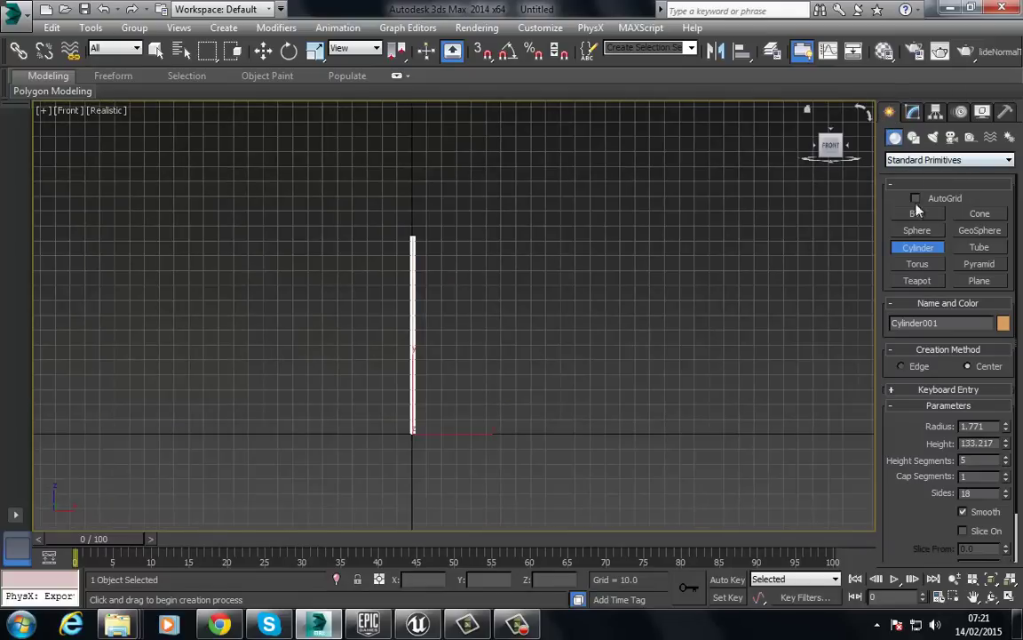
pyautogui.click(979, 281)
pyautogui.scroll(4, 409, 226)
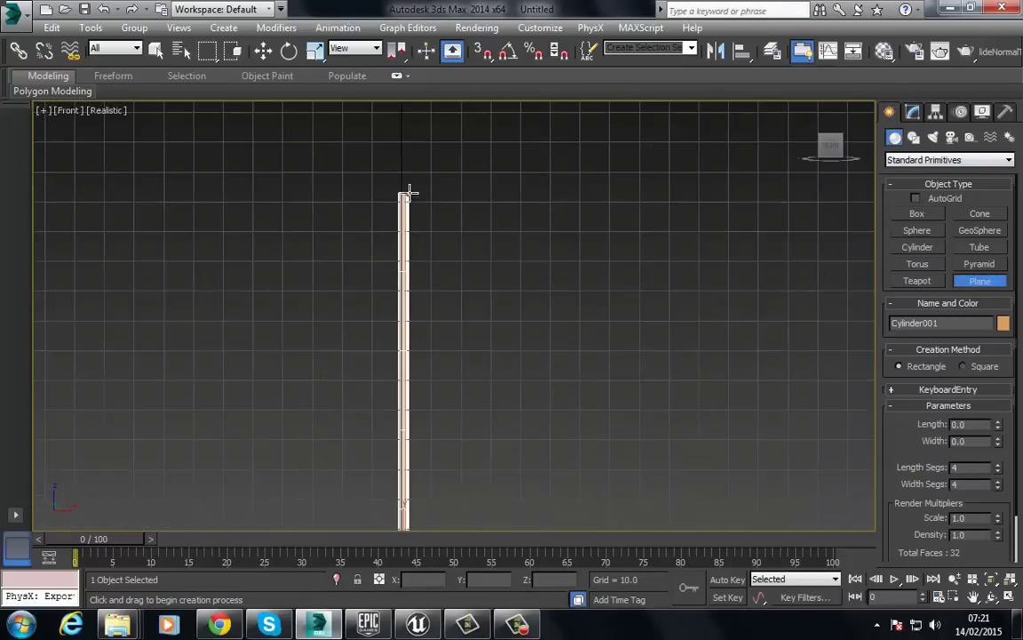
pyautogui.moveTo(407, 193); pyautogui.dragTo(644, 324)
# - Set the flag plane's length segments and width segments to 15 each
pyautogui.click(912, 113)
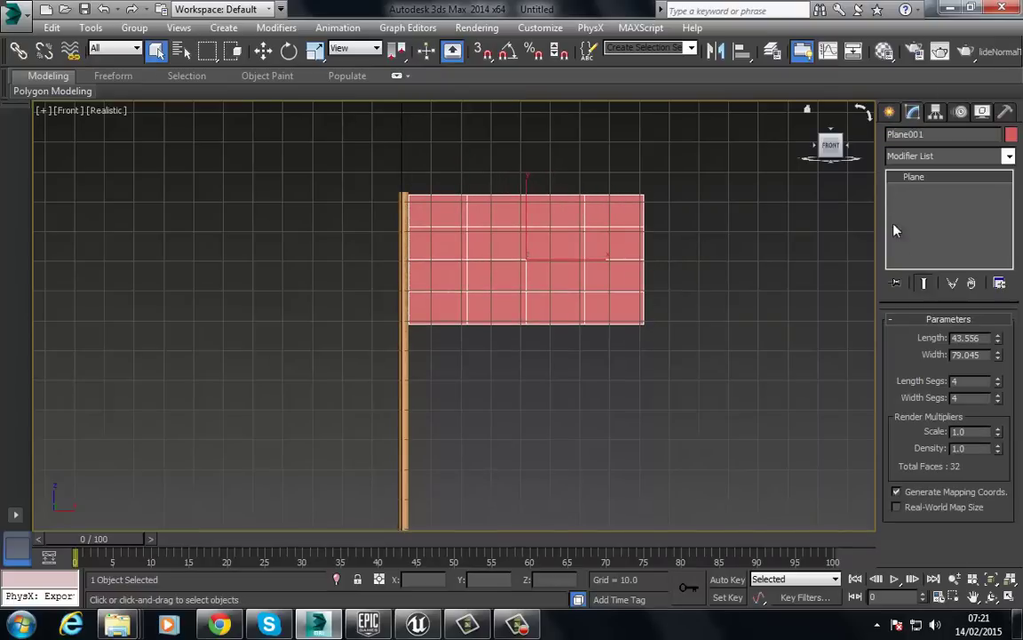
pyautogui.doubleClick(967, 383)
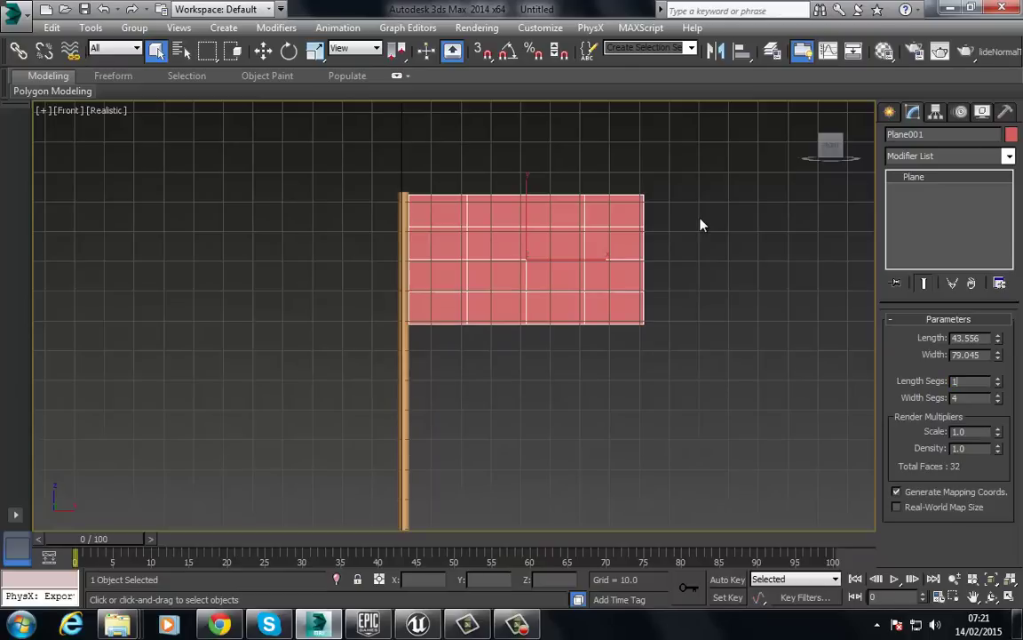
pyautogui.write('5')
pyautogui.press('Tab')
pyautogui.write('15')
pyautogui.press('Return')
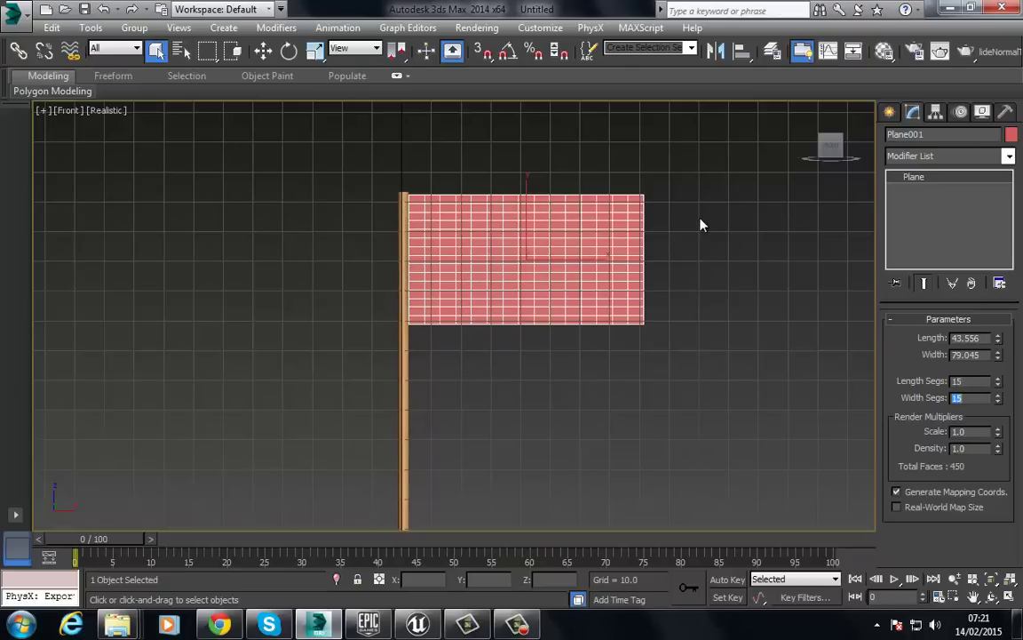
# - Select both the pole and the flag plane and convert them to Editable Poly
pyautogui.click(264, 51)
pyautogui.moveTo(375, 374); pyautogui.dragTo(292, 313, button='middle')
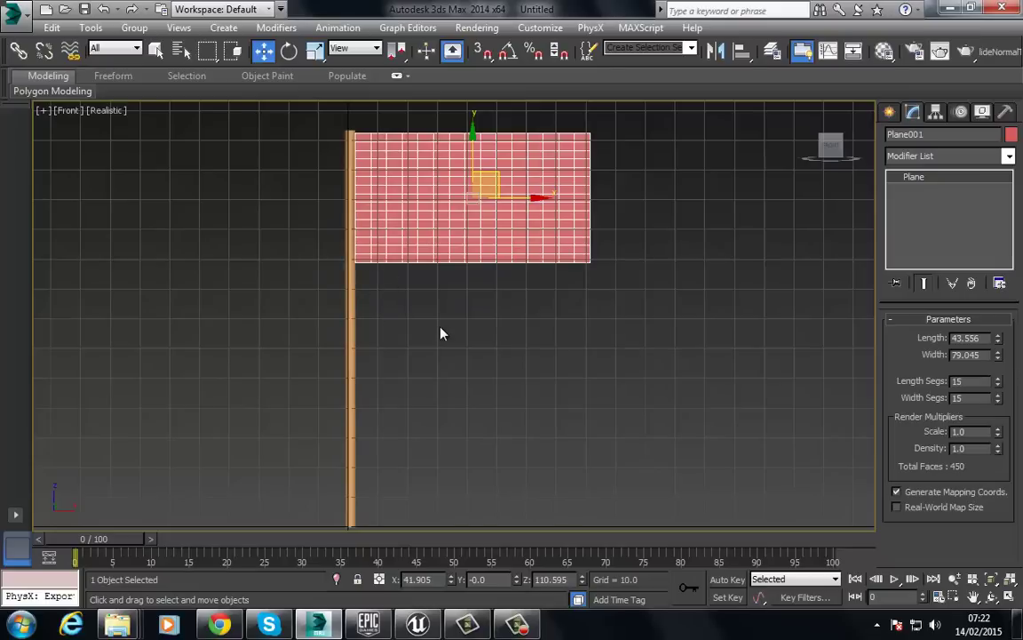
pyautogui.moveTo(411, 307); pyautogui.dragTo(444, 319)
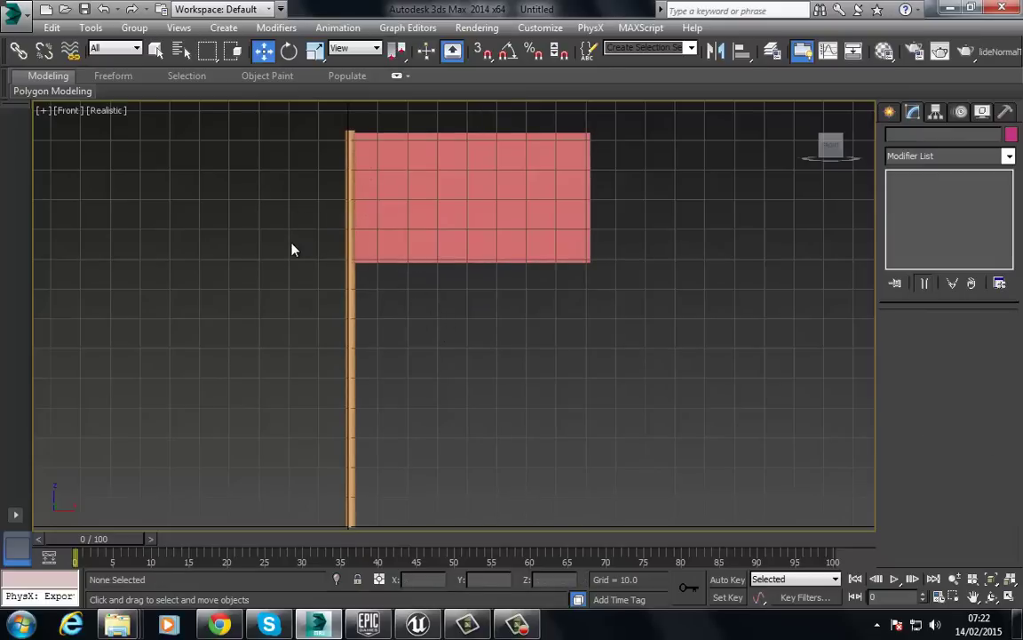
pyautogui.moveTo(294, 204); pyautogui.dragTo(365, 202)
pyautogui.rightClick(543, 220)
pyautogui.moveTo(524, 368)
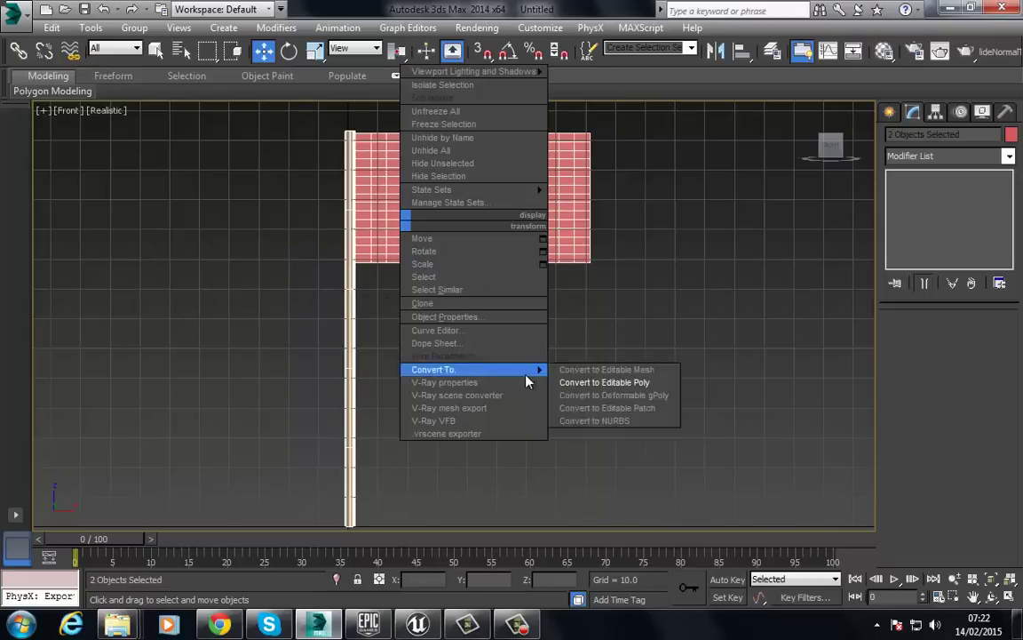
pyautogui.click(597, 384)
pyautogui.click(478, 337)
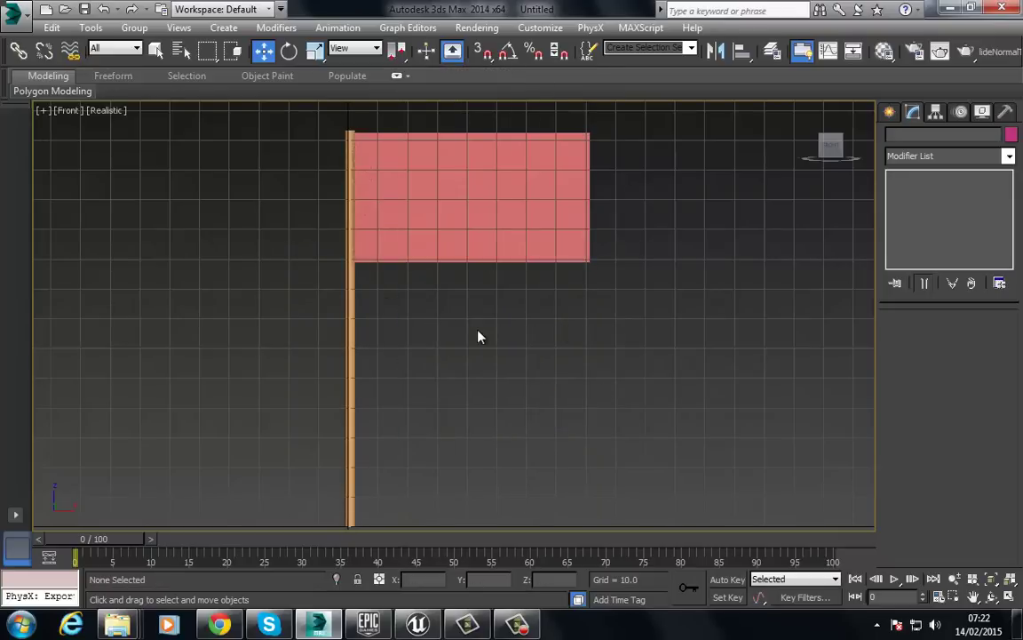
# - Select all of the pole's geometry at element level and set its polygon material ID
pyautogui.click(352, 330)
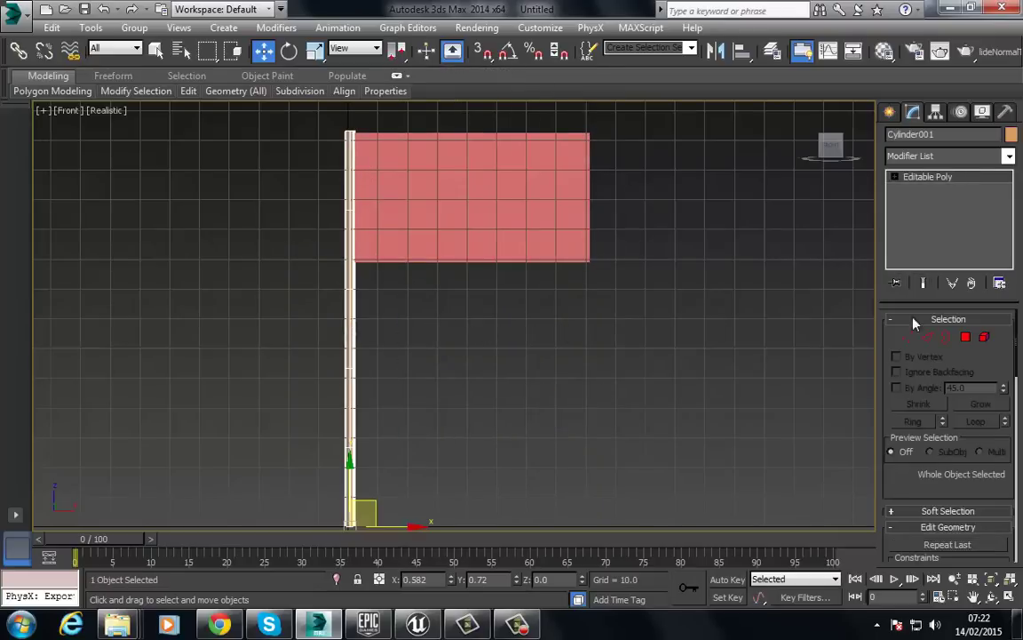
pyautogui.click(984, 337)
pyautogui.hotkey('ctrl', 'a')
pyautogui.moveTo(963, 442); pyautogui.dragTo(879, 192)
pyautogui.scroll(-10, 964, 427)
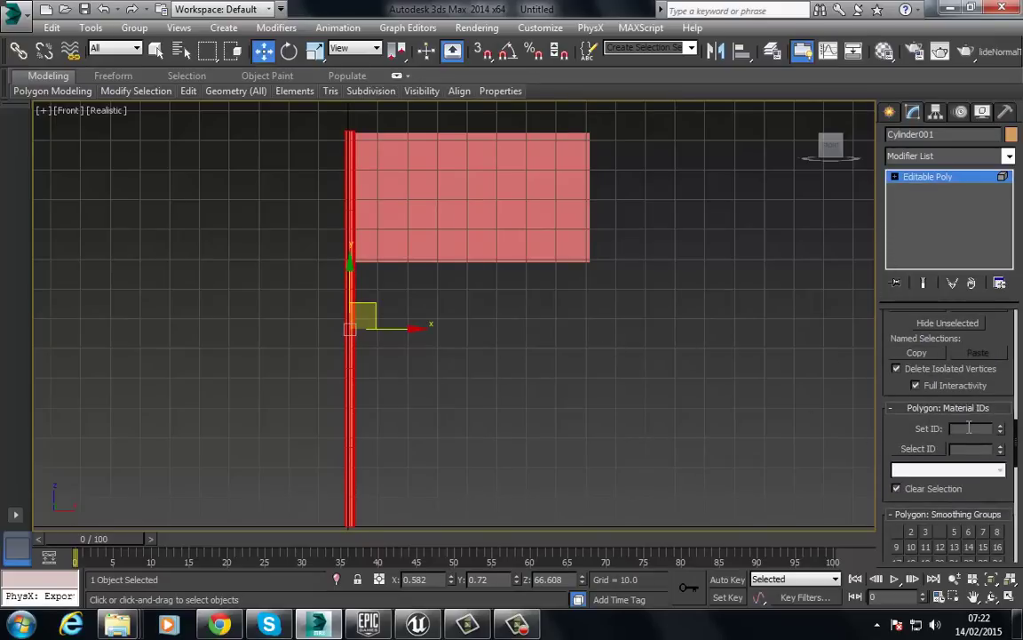
pyautogui.click(913, 178)
pyautogui.click(755, 235)
# - Select all of the flag plane's geometry at element level and set its material ID to 2
pyautogui.click(503, 244)
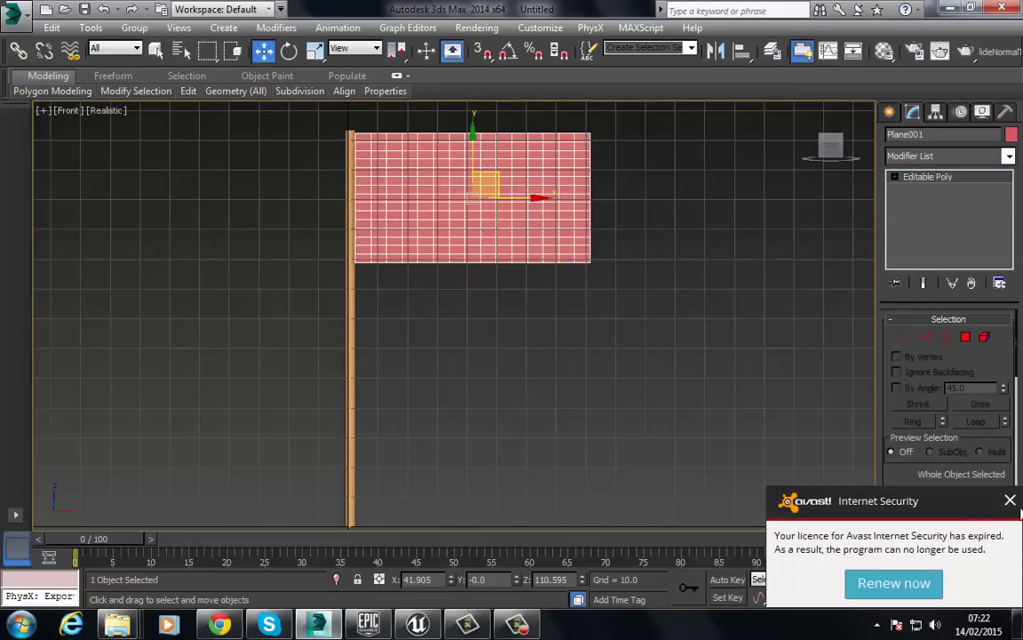
pyautogui.click(984, 337)
pyautogui.hotkey('ctrl', 'a')
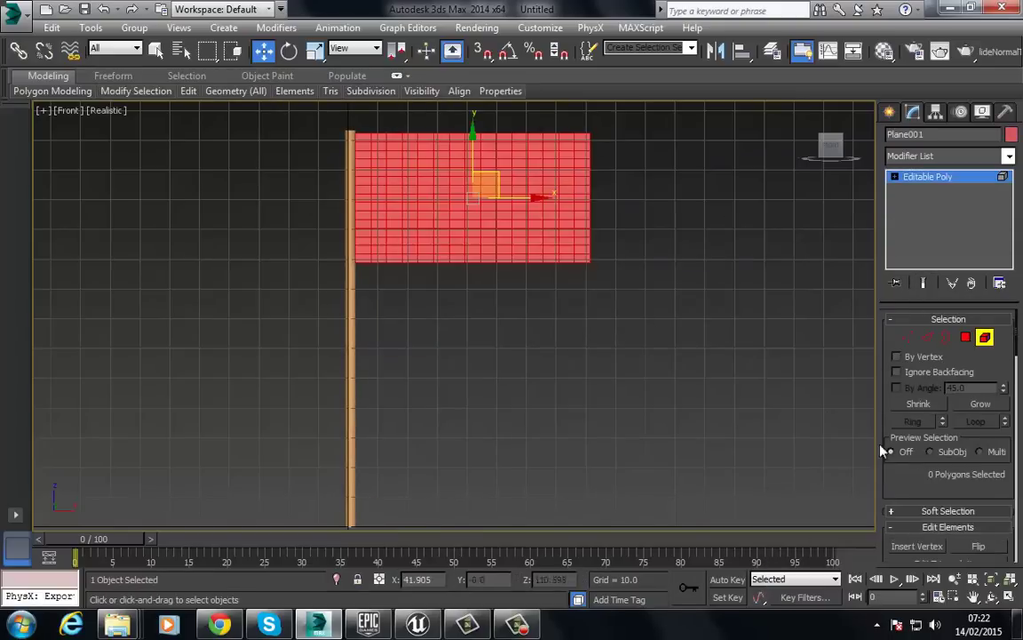
pyautogui.scroll(-10, 906, 444)
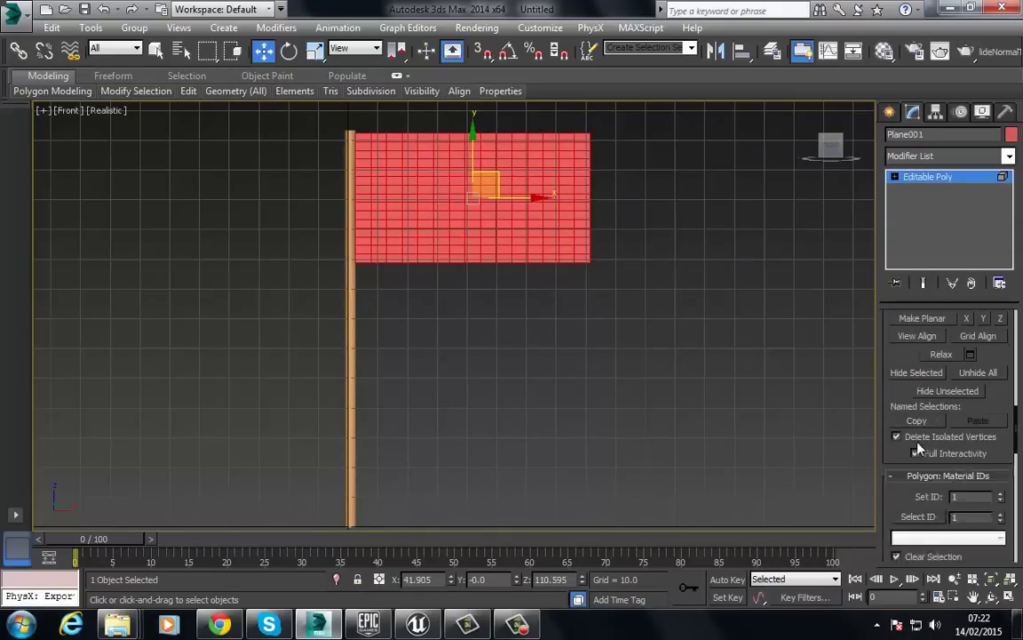
pyautogui.scroll(-4, 933, 435)
pyautogui.write('2')
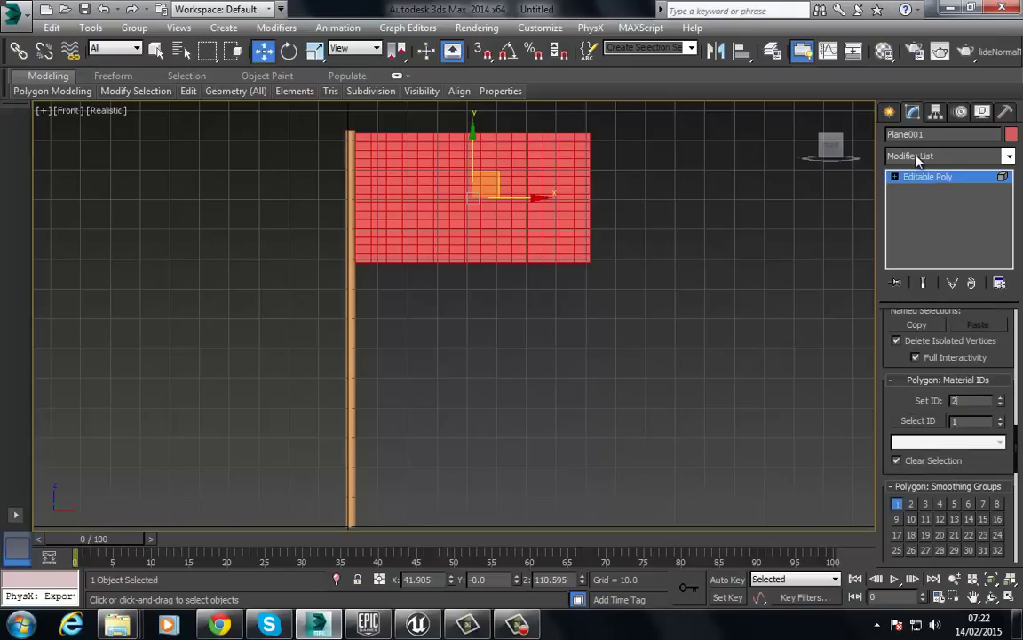
pyautogui.click(924, 177)
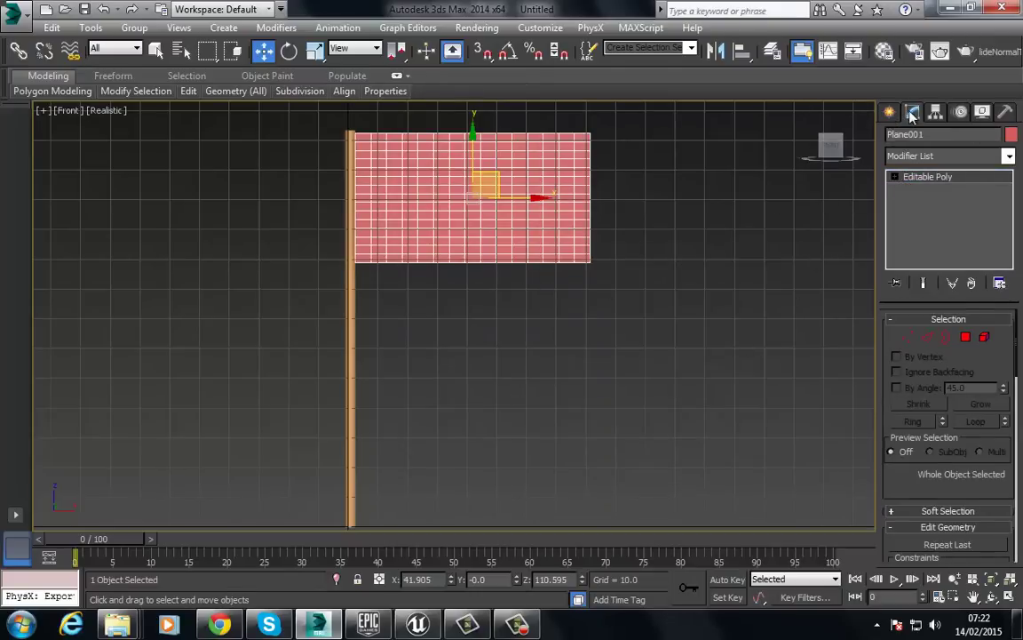
# - Create a bone running from the pole's base to its top in the front wireframe view, and end the chain
pyautogui.click(888, 112)
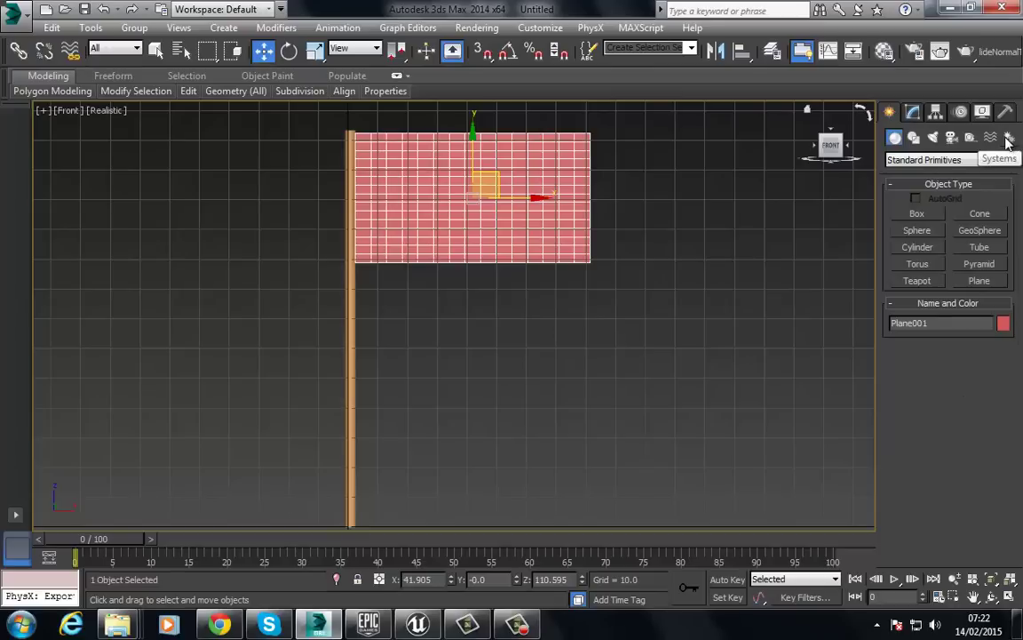
pyautogui.click(1009, 138)
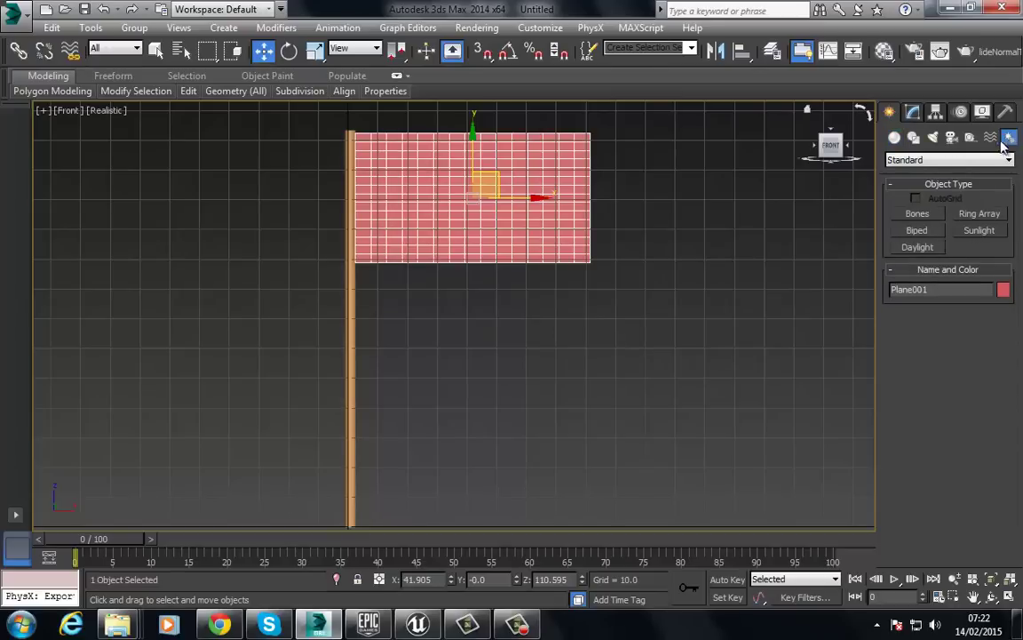
pyautogui.click(919, 217)
pyautogui.moveTo(420, 355); pyautogui.dragTo(383, 500, button='middle')
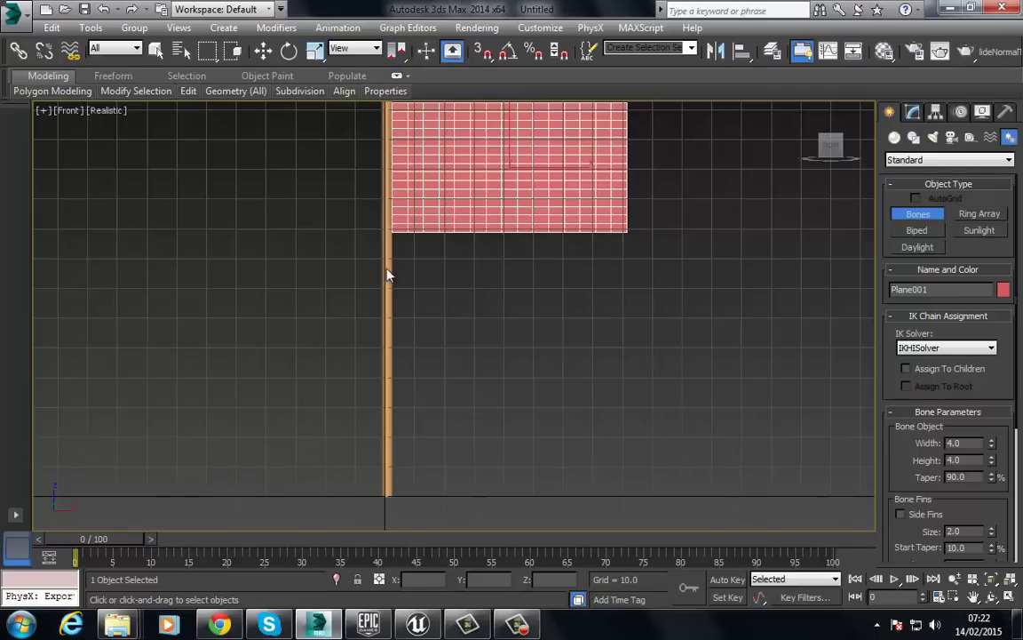
pyautogui.press('F3')
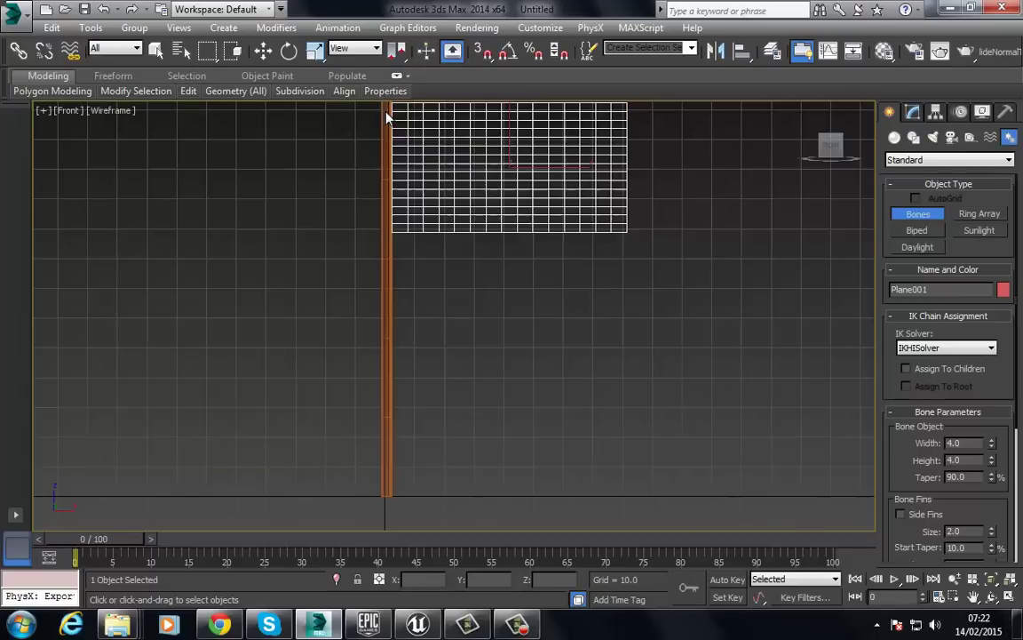
pyautogui.click(387, 496)
pyautogui.click(388, 106)
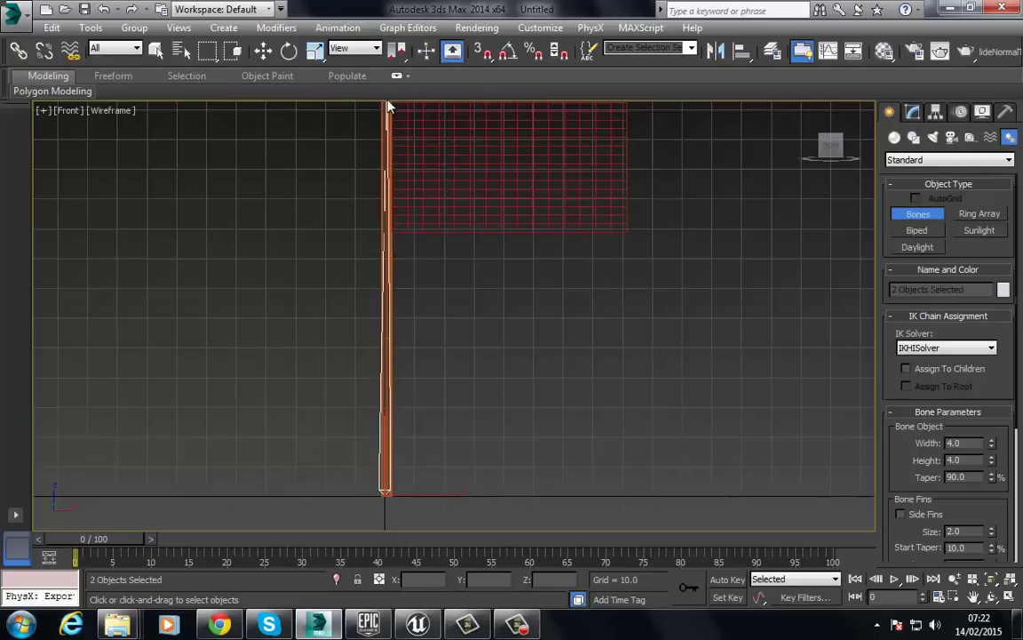
pyautogui.rightClick(388, 106)
pyautogui.moveTo(263, 255); pyautogui.dragTo(248, 396, button='middle')
pyautogui.scroll(-2, 248, 395)
pyautogui.moveTo(296, 303); pyautogui.dragTo(306, 284, button='middle')
pyautogui.scroll(2, 308, 294)
pyautogui.click(372, 233)
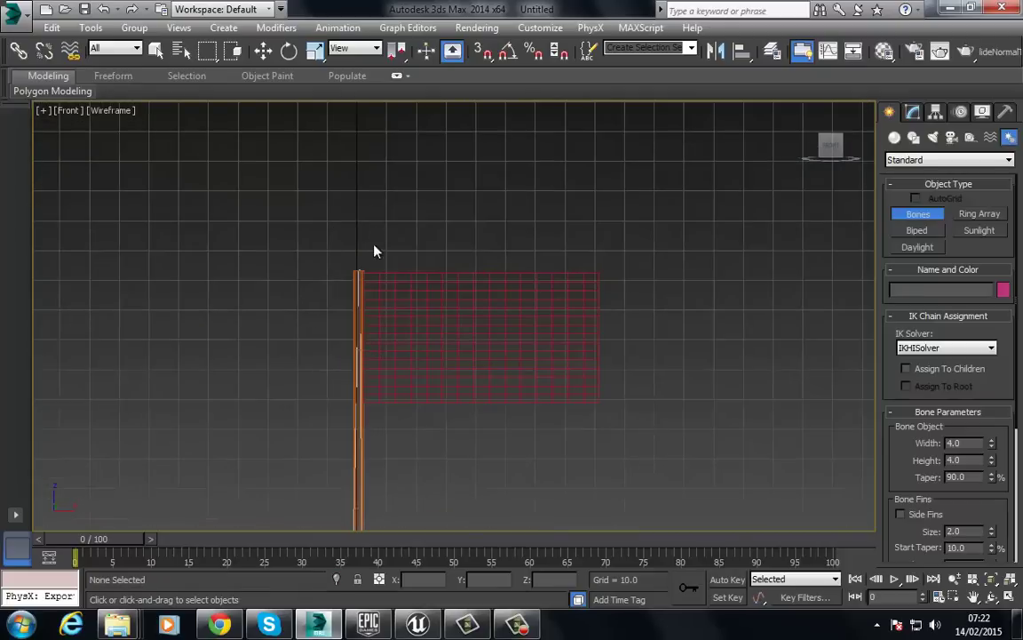
pyautogui.moveTo(372, 233); pyautogui.dragTo(382, 214, button='middle')
# - Select the bone inside the pole in the perspective view and rename it Flag_Bone
pyautogui.press('p')
pyautogui.keyDown('alt'); pyautogui.moveTo(359, 286); pyautogui.dragTo(557, 236, button='middle'); pyautogui.keyUp('alt')
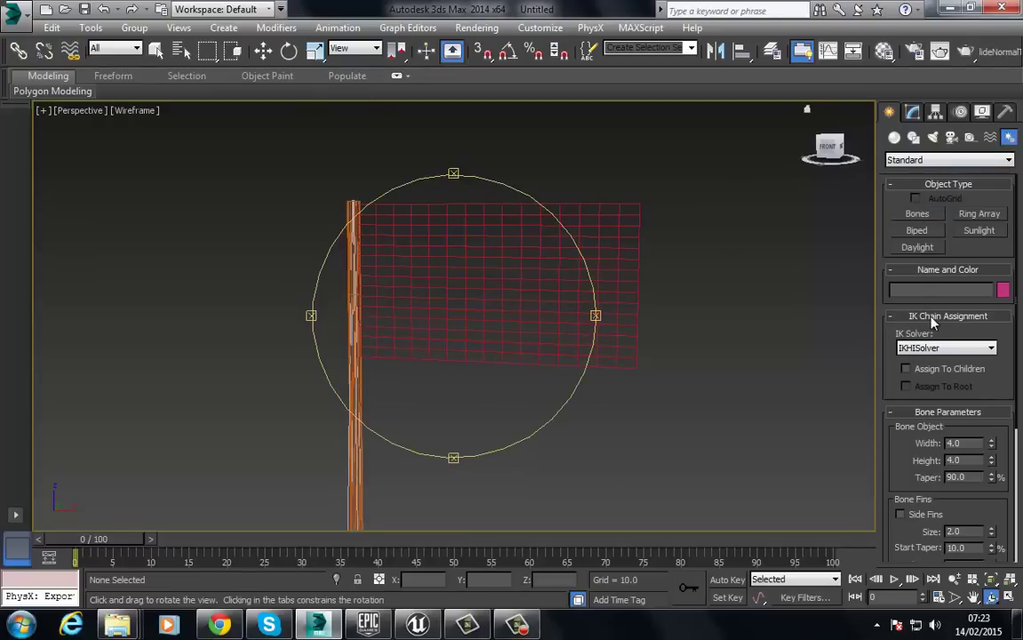
pyautogui.click(263, 50)
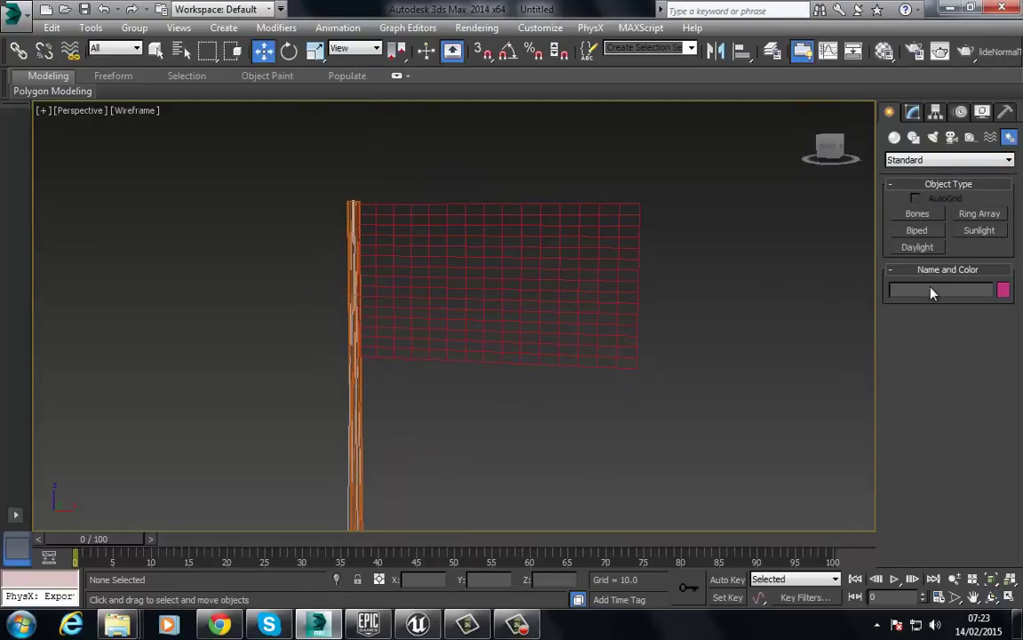
pyautogui.click(349, 280)
pyautogui.moveTo(322, 296); pyautogui.dragTo(355, 423)
pyautogui.click(355, 427)
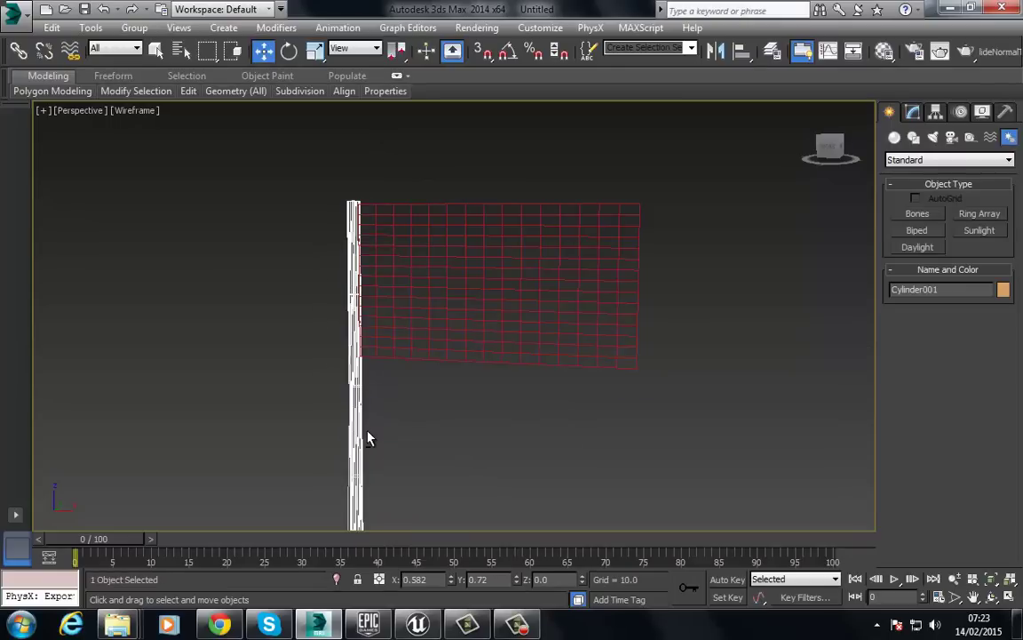
pyautogui.click(368, 434)
pyautogui.scroll(5, 356, 429)
pyautogui.keyDown('alt'); pyautogui.moveTo(343, 413); pyautogui.dragTo(388, 377, button='middle'); pyautogui.keyUp('alt')
pyautogui.moveTo(388, 377); pyautogui.dragTo(542, 408)
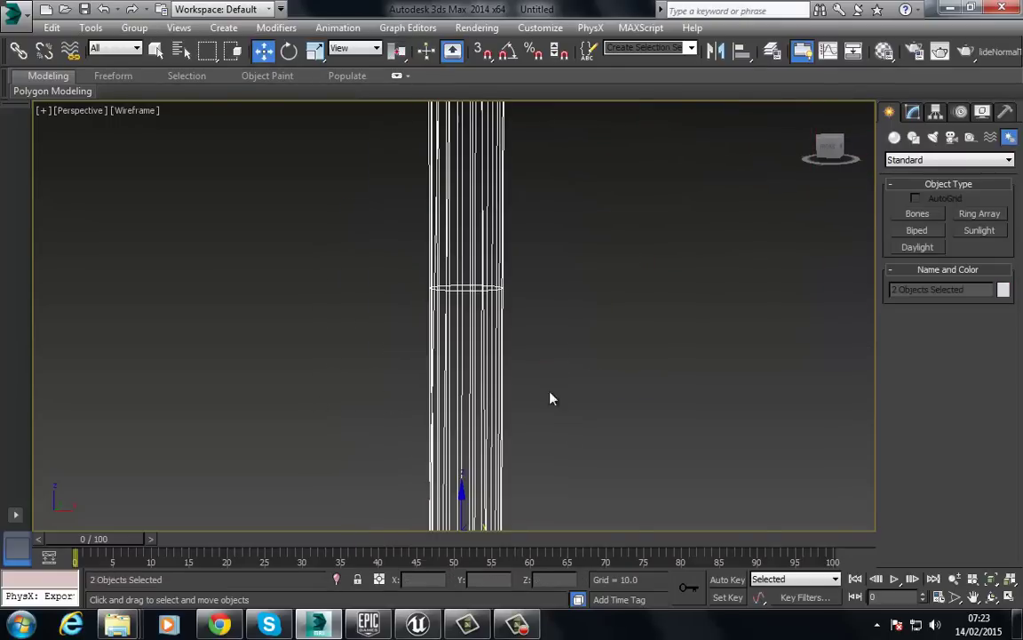
pyautogui.click(496, 349)
pyautogui.keyDown('alt'); pyautogui.moveTo(512, 336); pyautogui.dragTo(674, 349, button='middle'); pyautogui.keyUp('alt')
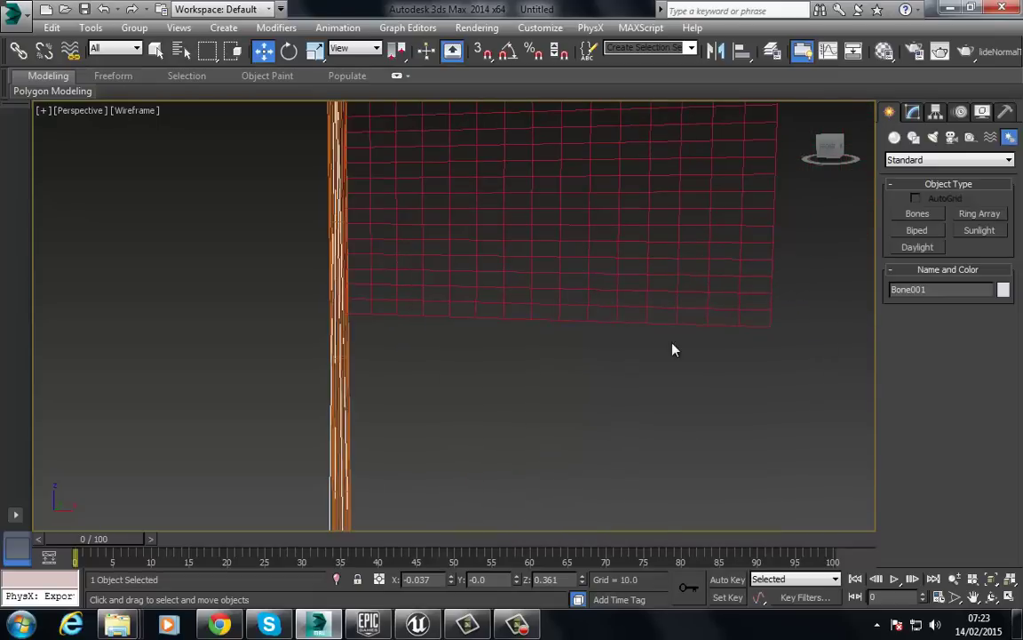
pyautogui.scroll(-5, 674, 349)
pyautogui.moveTo(934, 291); pyautogui.dragTo(575, 222)
pyautogui.write('Flag_')
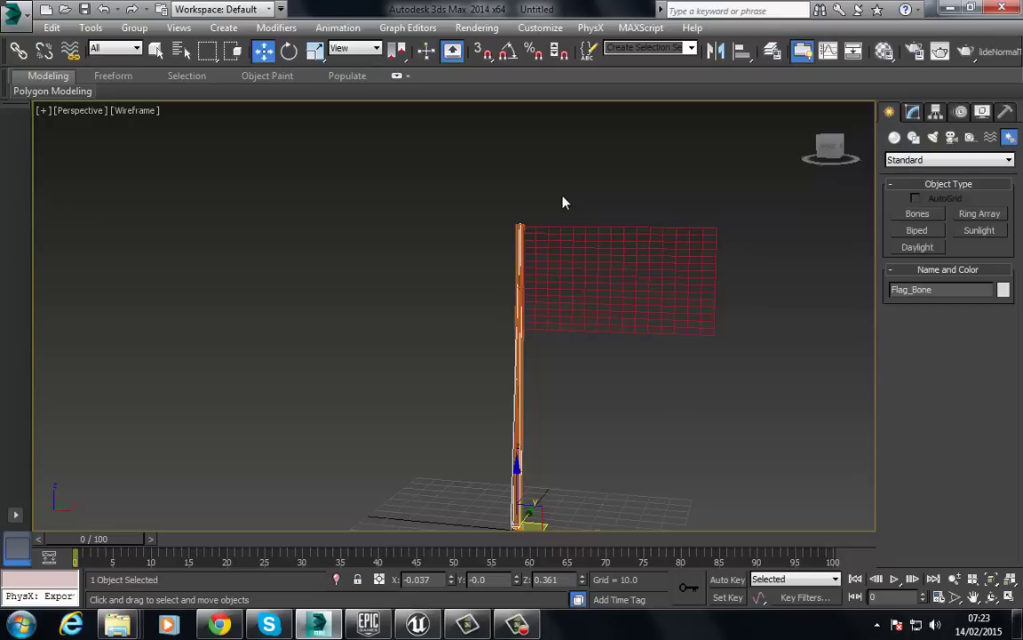
# - Select the pole cylinder and rename it Pole
pyautogui.moveTo(442, 338); pyautogui.dragTo(291, 290, button='middle')
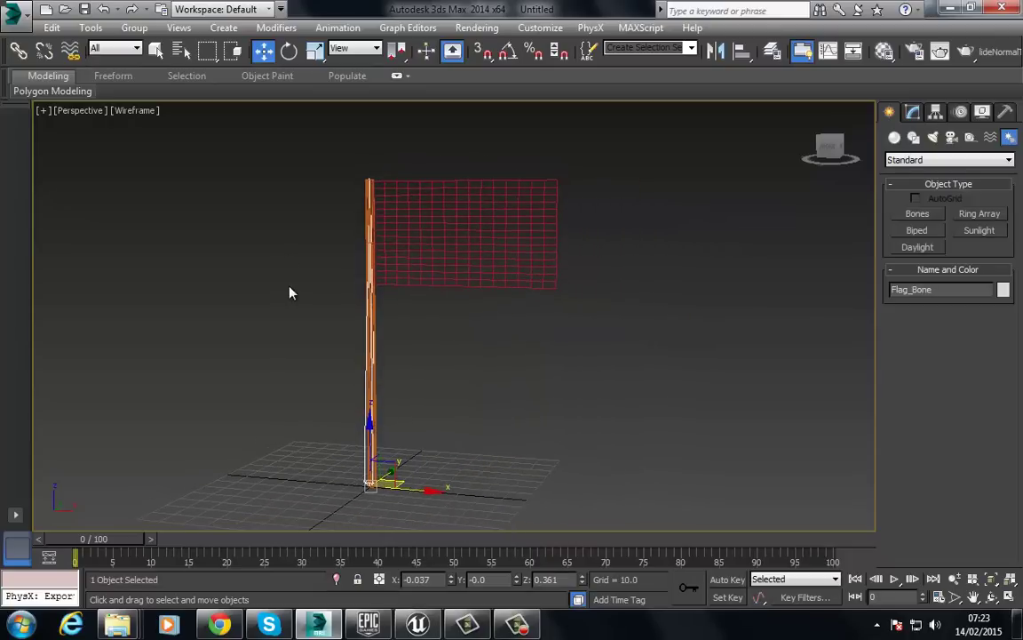
pyautogui.click(373, 307)
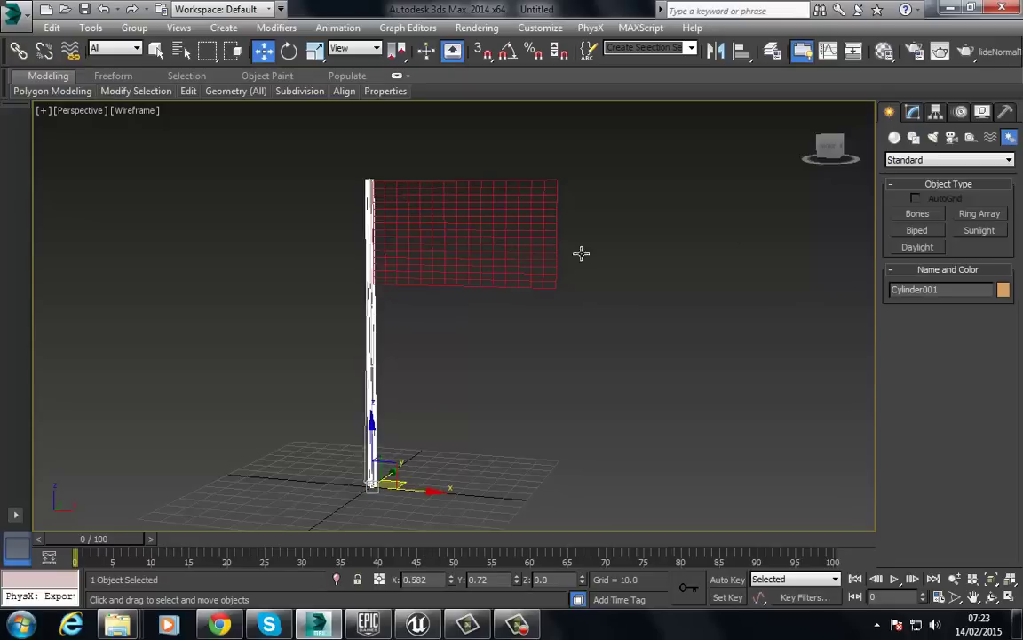
pyautogui.click(942, 289)
pyautogui.write('Pol')
# - Apply a Skin modifier to the pole and add Flag_Bone as its bone
pyautogui.click(912, 111)
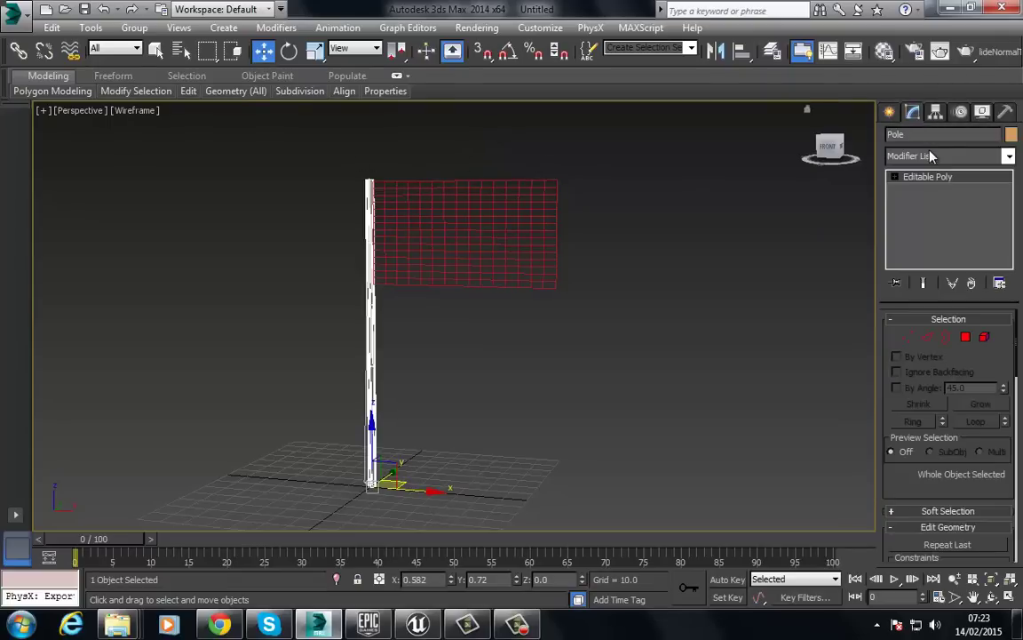
pyautogui.click(931, 156)
pyautogui.write('surfd')
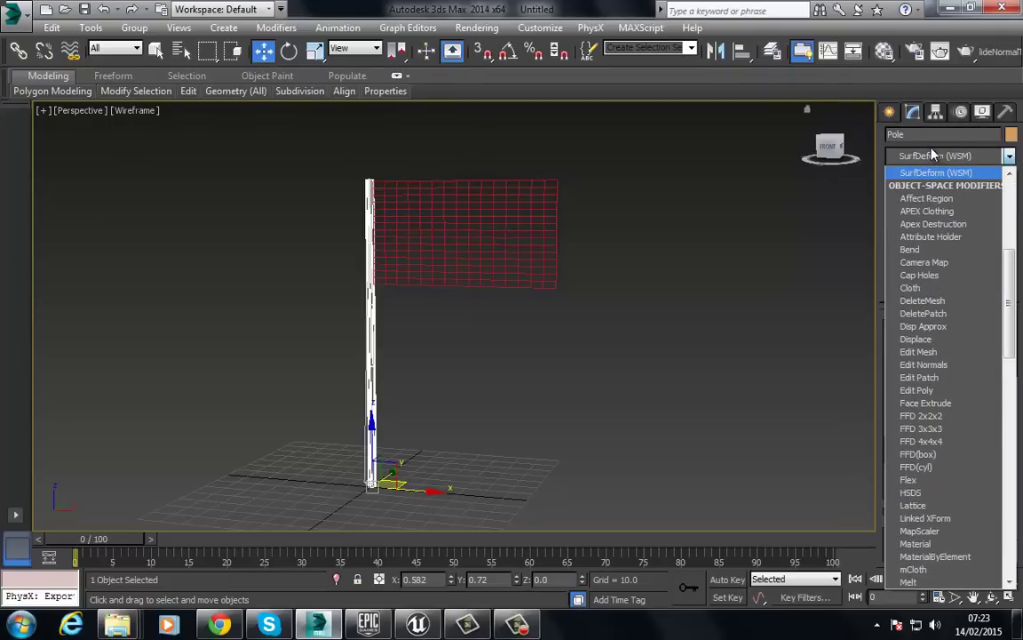
pyautogui.write('sh')
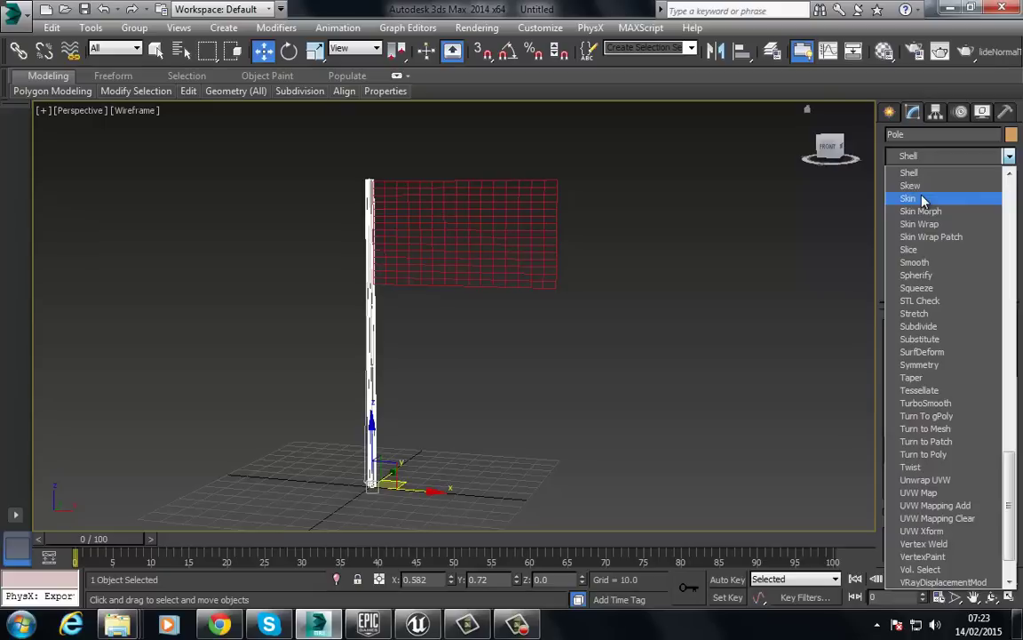
pyautogui.click(923, 199)
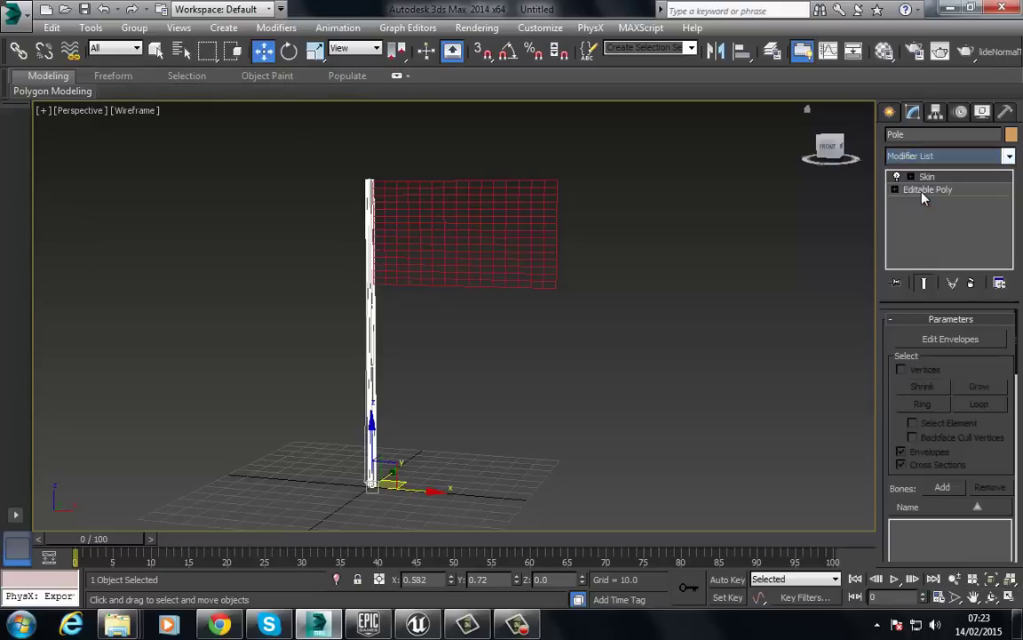
pyautogui.click(943, 490)
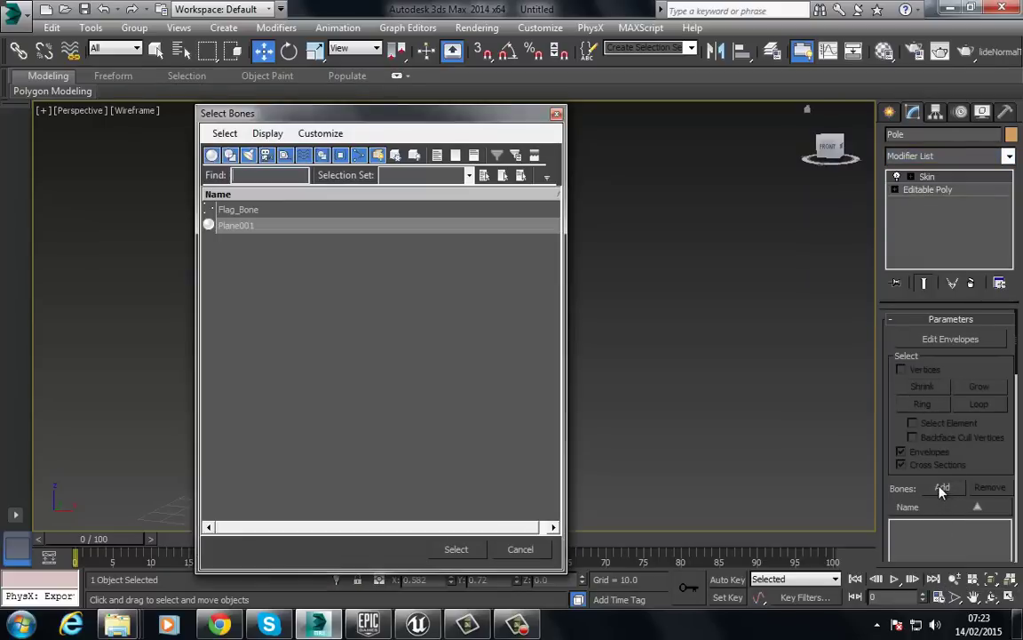
pyautogui.click(253, 211)
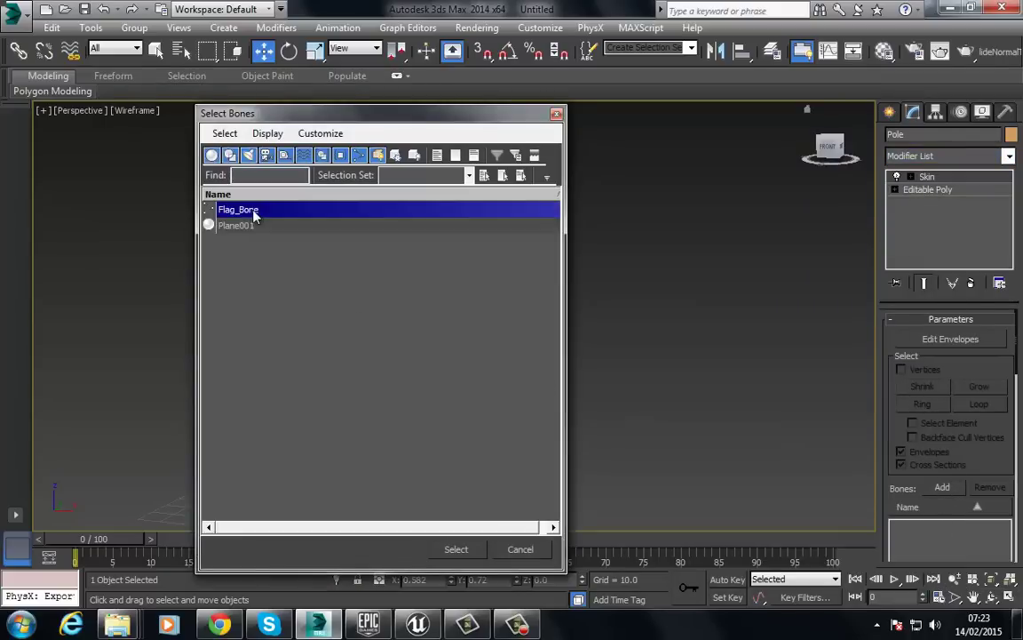
pyautogui.click(457, 549)
# - Rename the flag plane Flag and apply a Skin modifier to it with Flag_Bone as its bone
pyautogui.click(451, 279)
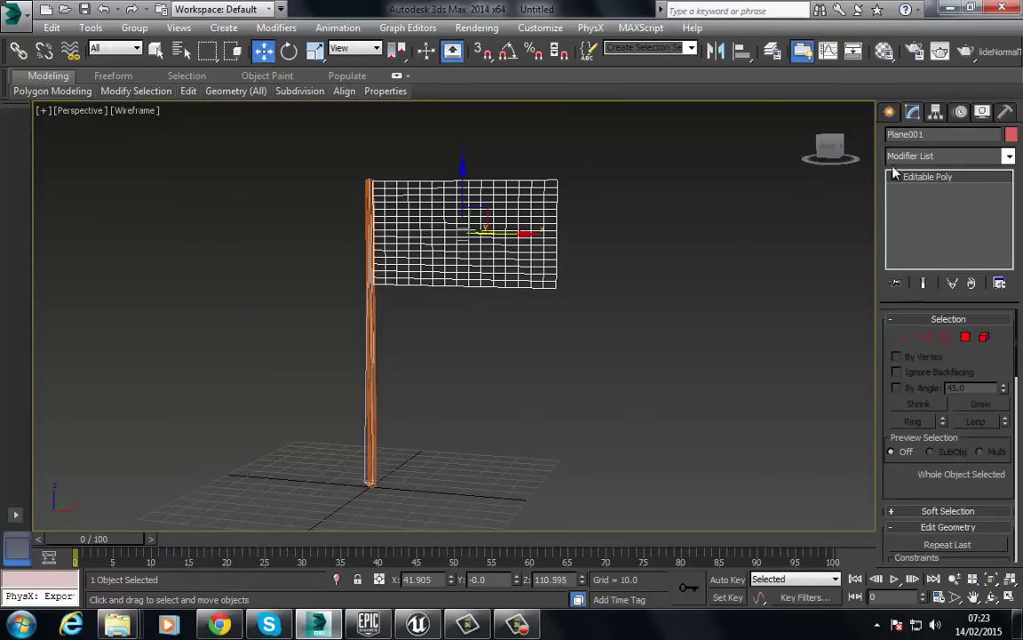
pyautogui.write('Flag')
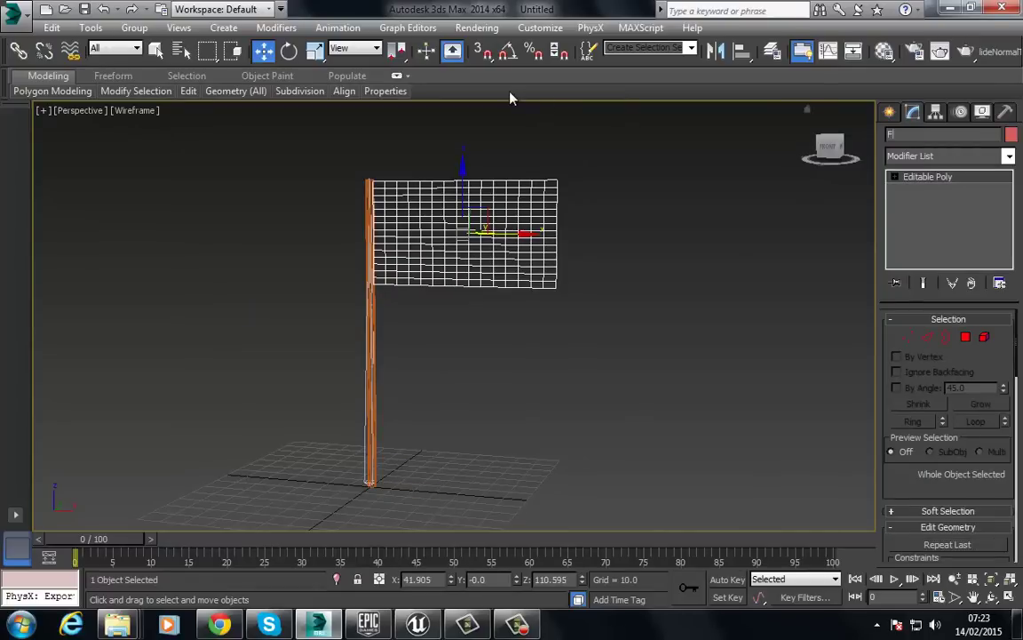
pyautogui.click(908, 160)
pyautogui.scroll(-15, 911, 174)
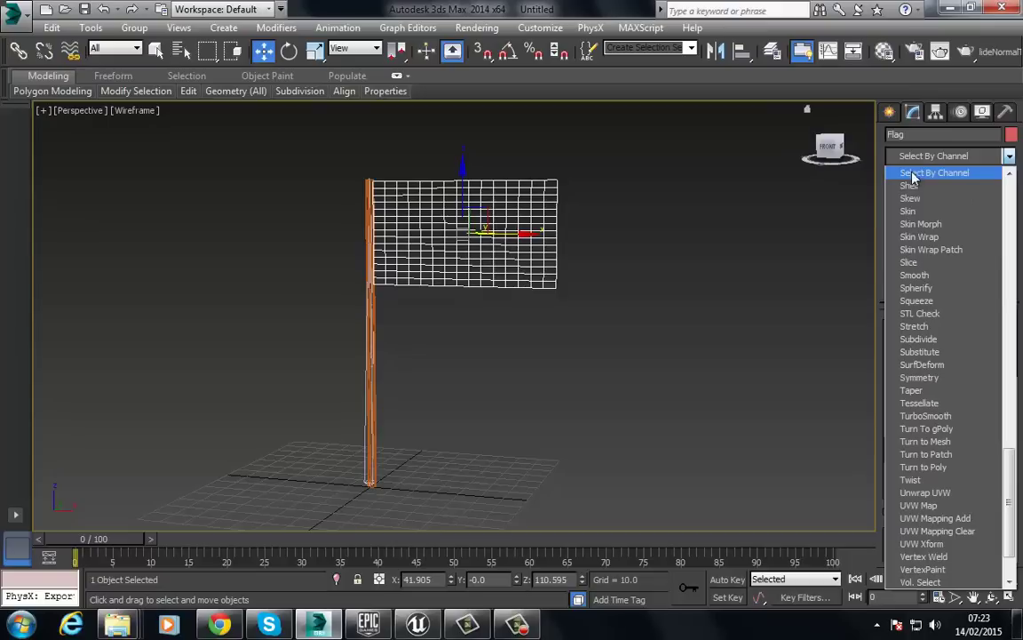
pyautogui.scroll(-1, 912, 178)
pyautogui.click(930, 203)
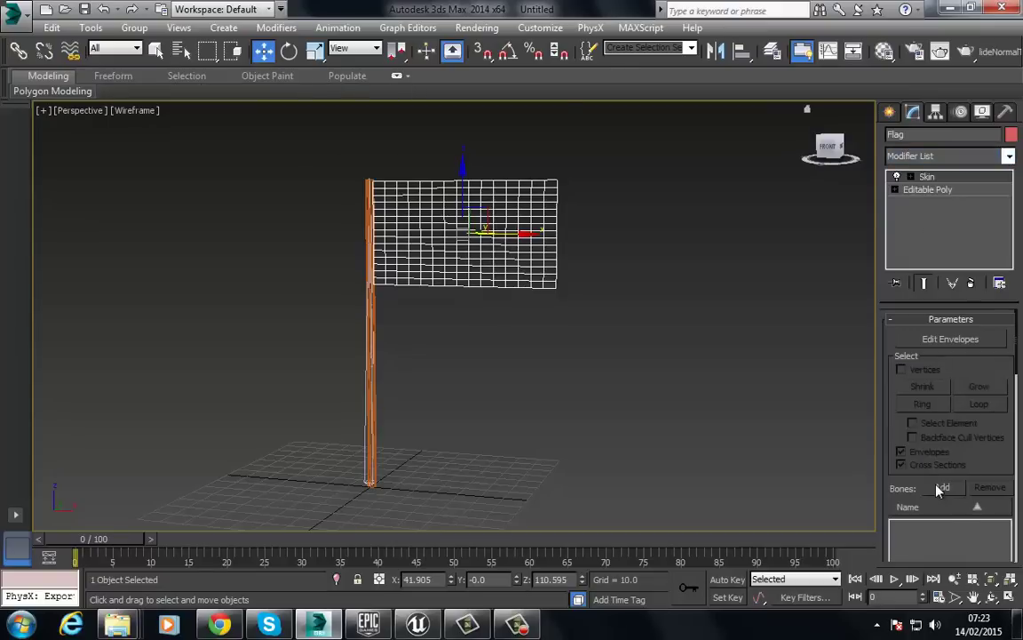
pyautogui.click(943, 487)
pyautogui.click(251, 210)
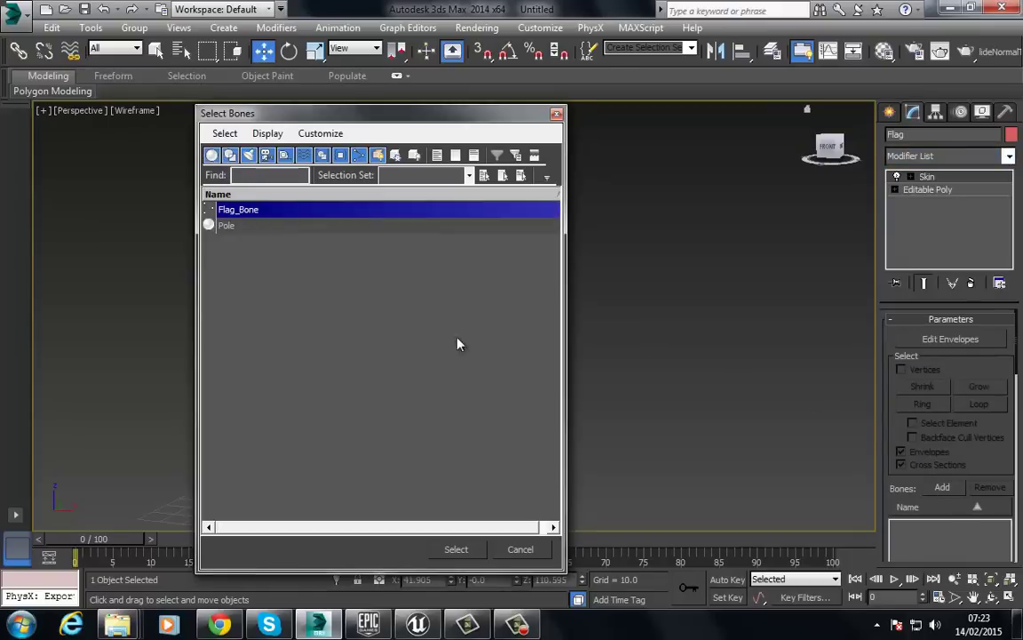
pyautogui.click(453, 550)
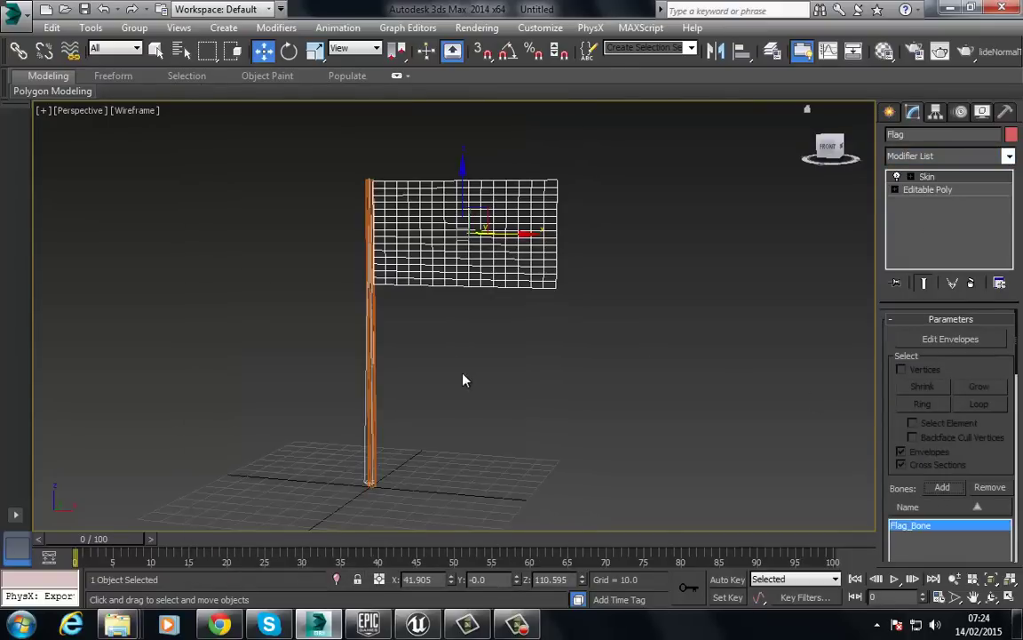
# - Change the first sample material to Multi/Sub-Object, discarding the old material, and set its number of sub-materials to 2
pyautogui.moveTo(462, 345)
pyautogui.keyDown('alt'); pyautogui.mouseDown(button='middle')
pyautogui.moveTo(447, 327)
pyautogui.moveTo(470, 355)
pyautogui.mouseUp(button='middle'); pyautogui.keyUp('alt')
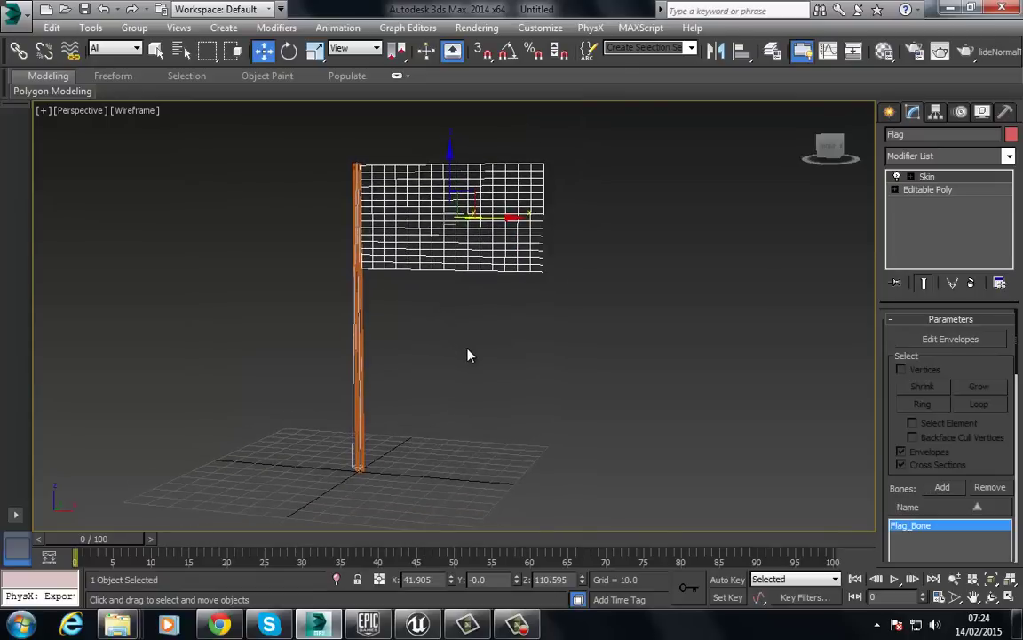
pyautogui.click(451, 327)
pyautogui.scroll(5, 380, 291)
pyautogui.keyDown('alt'); pyautogui.moveTo(379, 290); pyautogui.dragTo(417, 381, button='middle'); pyautogui.keyUp('alt')
pyautogui.scroll(-3, 420, 359)
pyautogui.press('m')
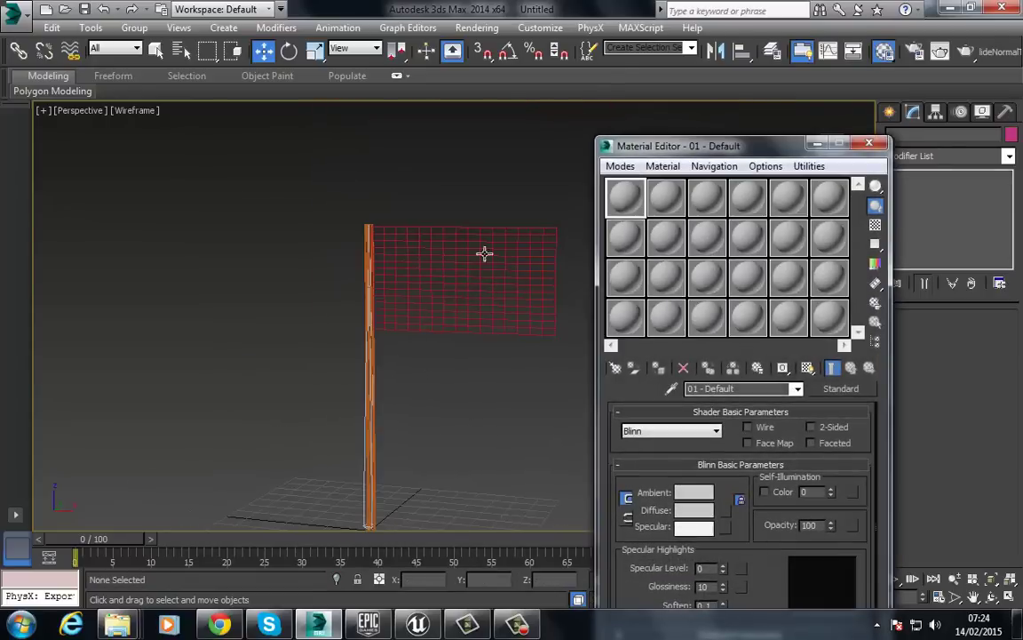
pyautogui.moveTo(682, 154); pyautogui.dragTo(660, 81)
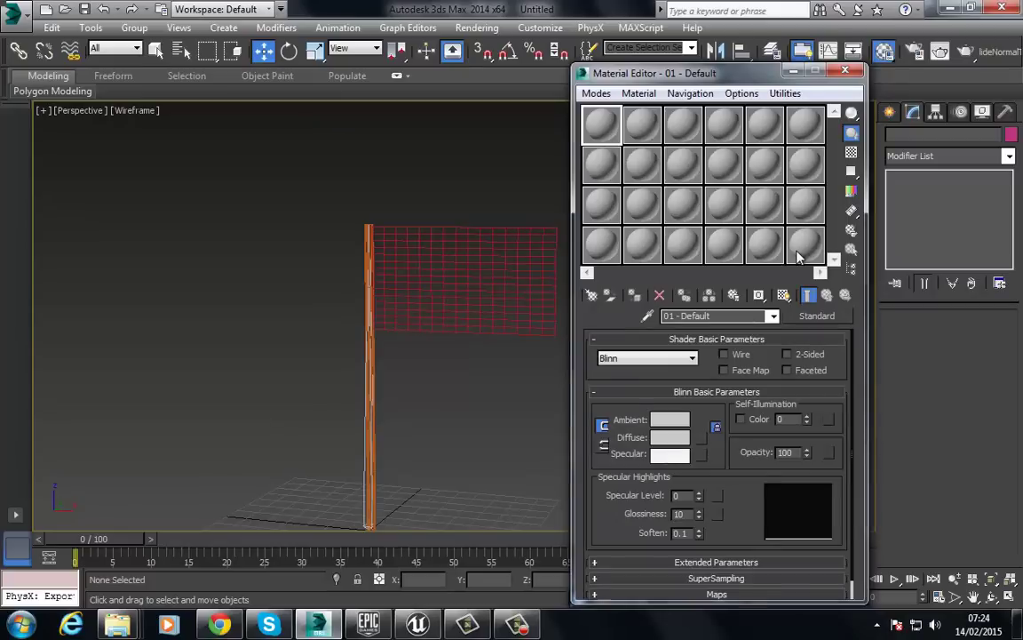
pyautogui.click(817, 316)
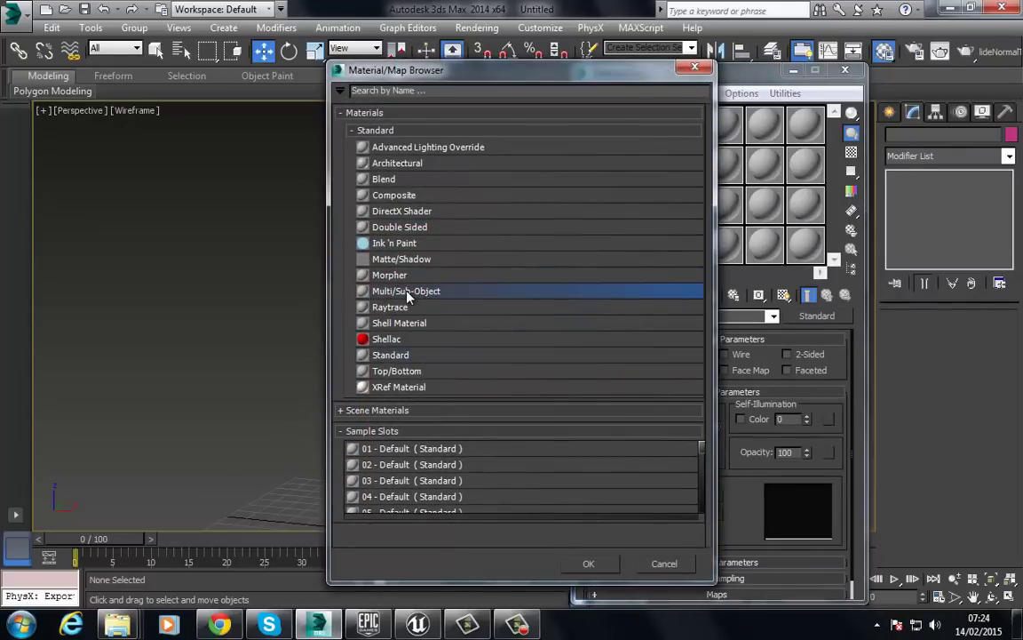
pyautogui.doubleClick(407, 292)
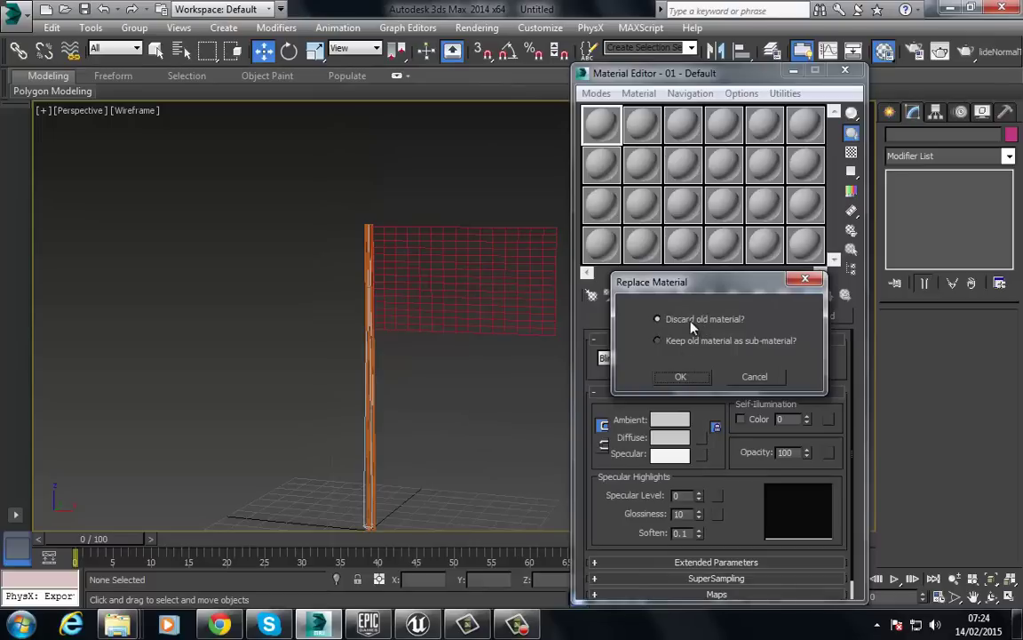
pyautogui.click(680, 377)
pyautogui.click(658, 362)
pyautogui.write('2')
pyautogui.click(788, 326)
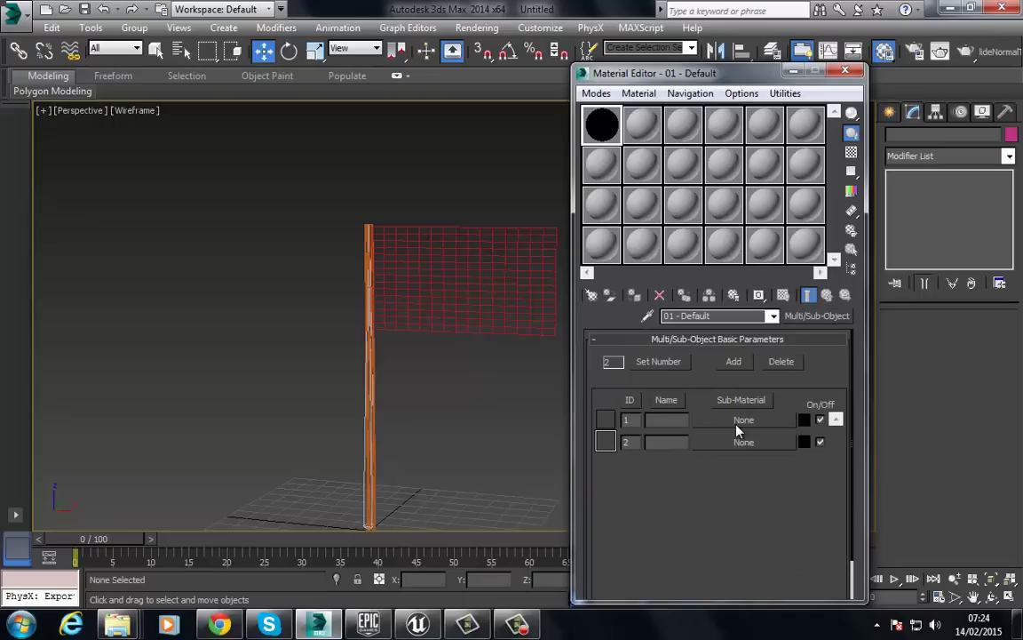
# - Assign a Standard sub-material to ID 1 and set its diffuse colour to yellow (RGB 205, 198, 0)
pyautogui.click(734, 425)
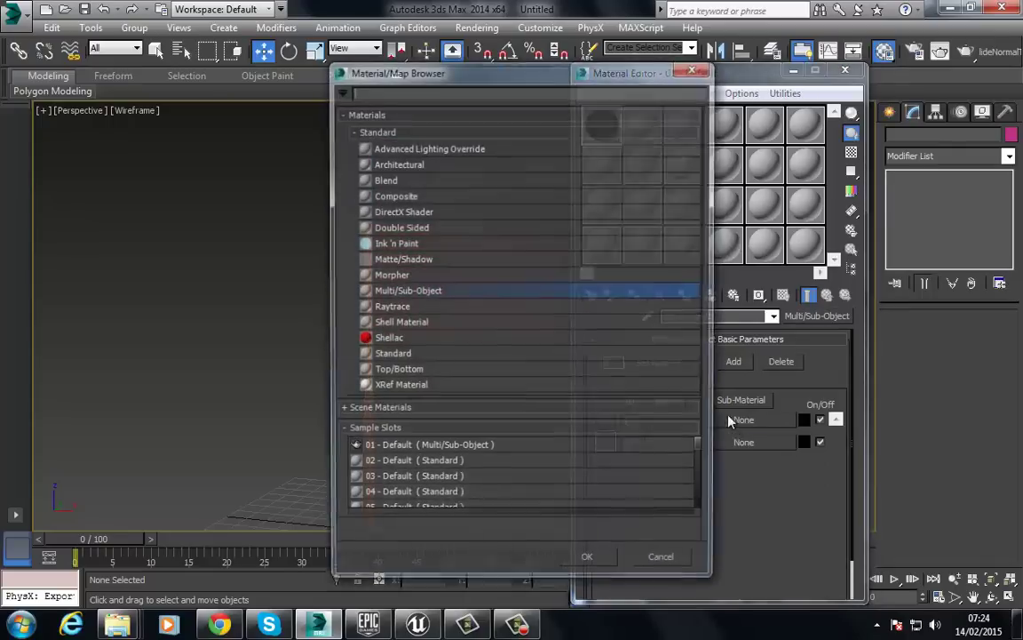
pyautogui.doubleClick(407, 356)
pyautogui.click(669, 437)
pyautogui.moveTo(341, 140); pyautogui.dragTo(342, 125)
pyautogui.moveTo(469, 157); pyautogui.dragTo(469, 101)
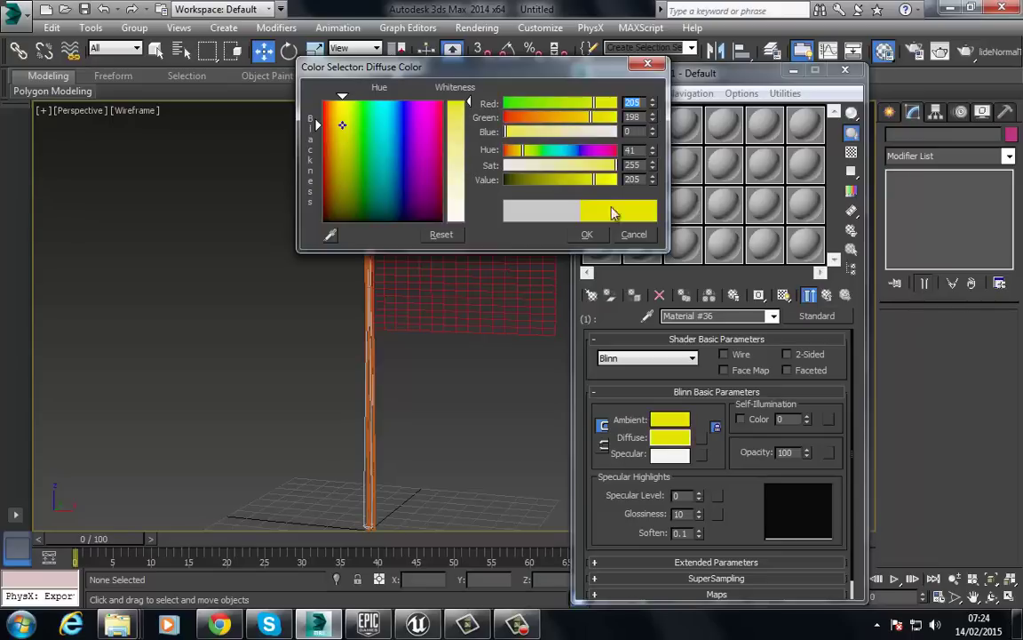
pyautogui.click(589, 236)
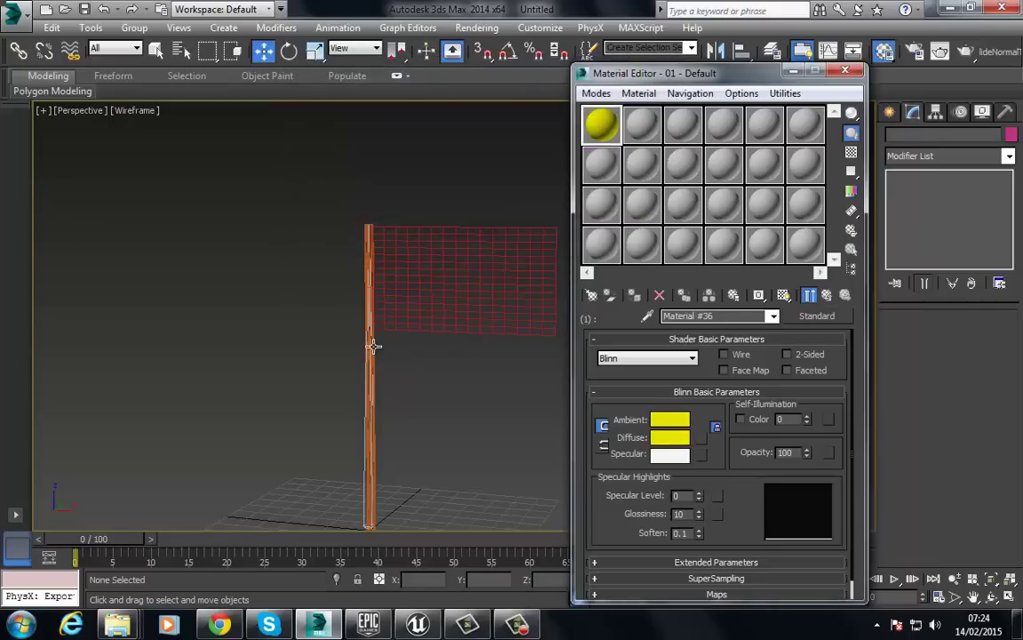
# - Assign the material to the pole and display it shaded in the perspective view
pyautogui.click(373, 347)
pyautogui.click(373, 360)
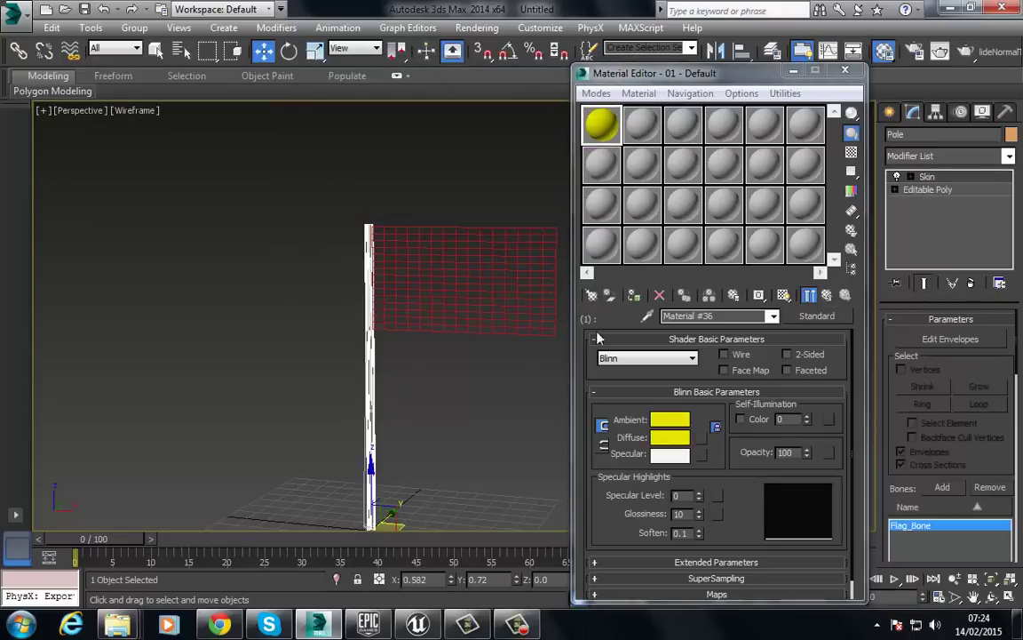
pyautogui.click(784, 294)
pyautogui.click(429, 195)
pyautogui.scroll(3, 395, 263)
pyautogui.press('F3')
pyautogui.scroll(2, 347, 244)
# - Select the flag, add a Standard sub-material to ID 2 of the Multi/Sub-Object material and set its diffuse colour to pinkish red
pyautogui.click(353, 263)
pyautogui.scroll(-4, 408, 283)
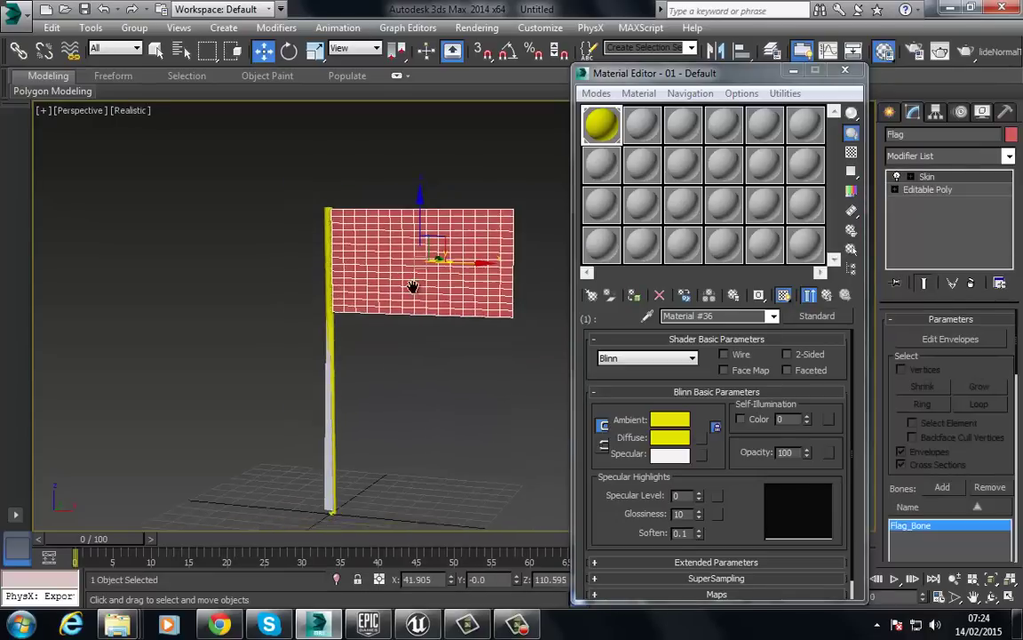
pyautogui.moveTo(413, 286); pyautogui.dragTo(409, 277, button='middle')
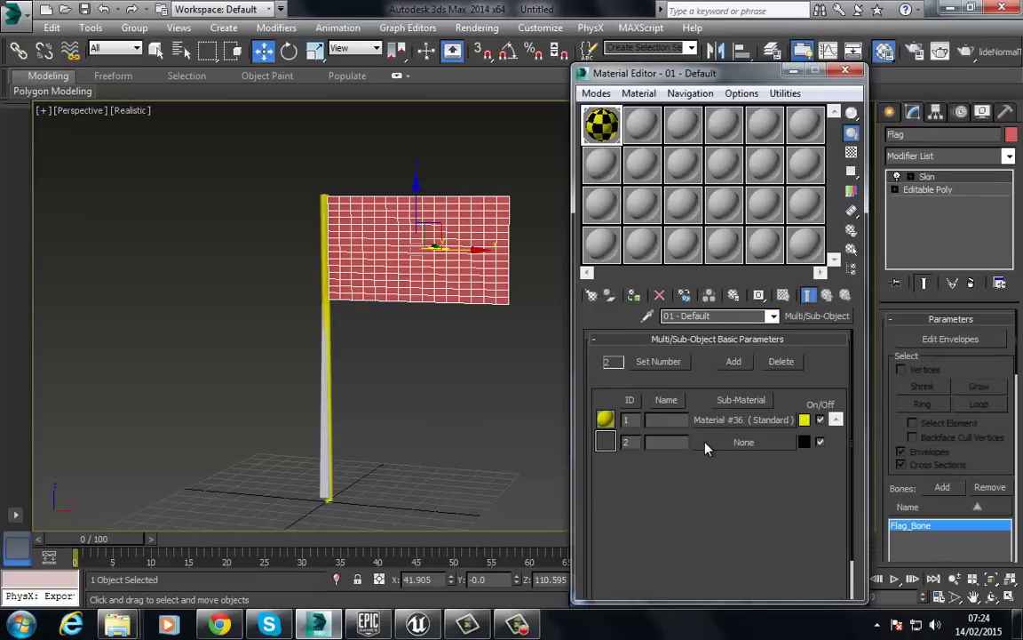
pyautogui.click(707, 443)
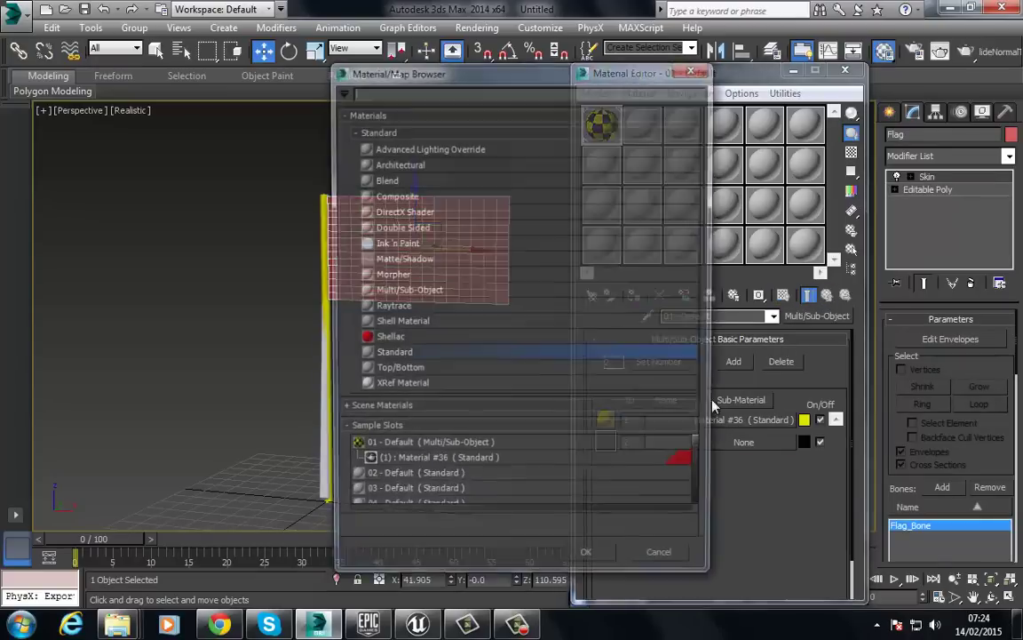
pyautogui.doubleClick(390, 354)
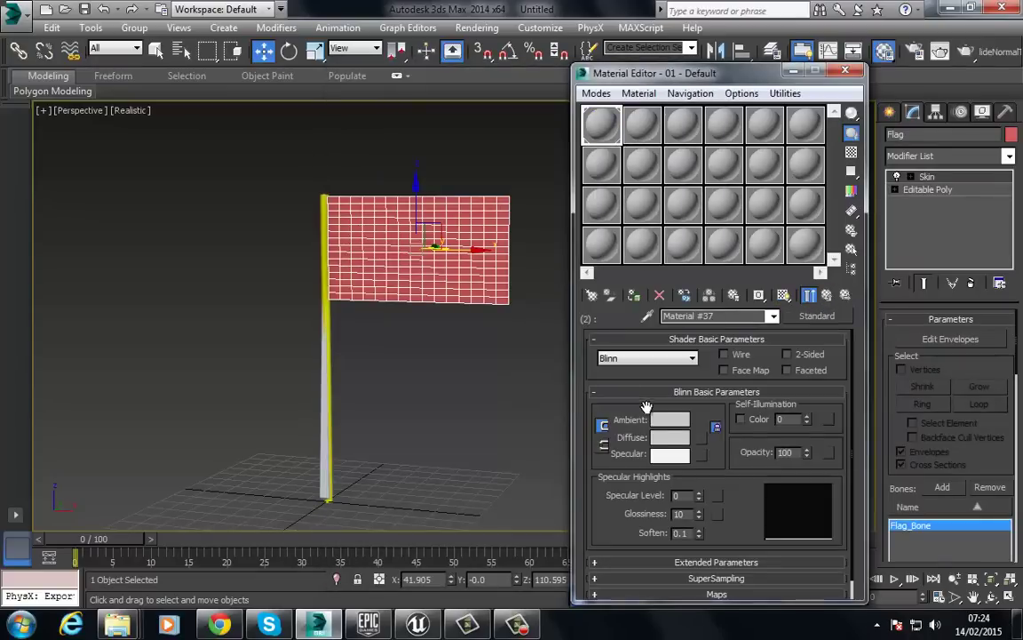
pyautogui.click(670, 437)
pyautogui.moveTo(417, 187); pyautogui.dragTo(443, 101)
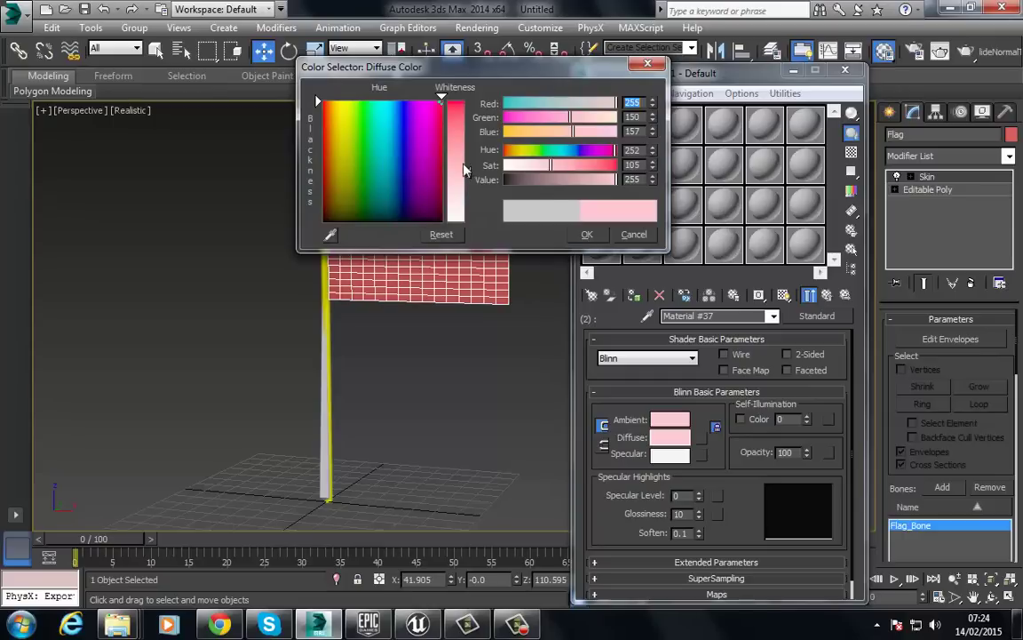
pyautogui.click(455, 102)
pyautogui.click(604, 238)
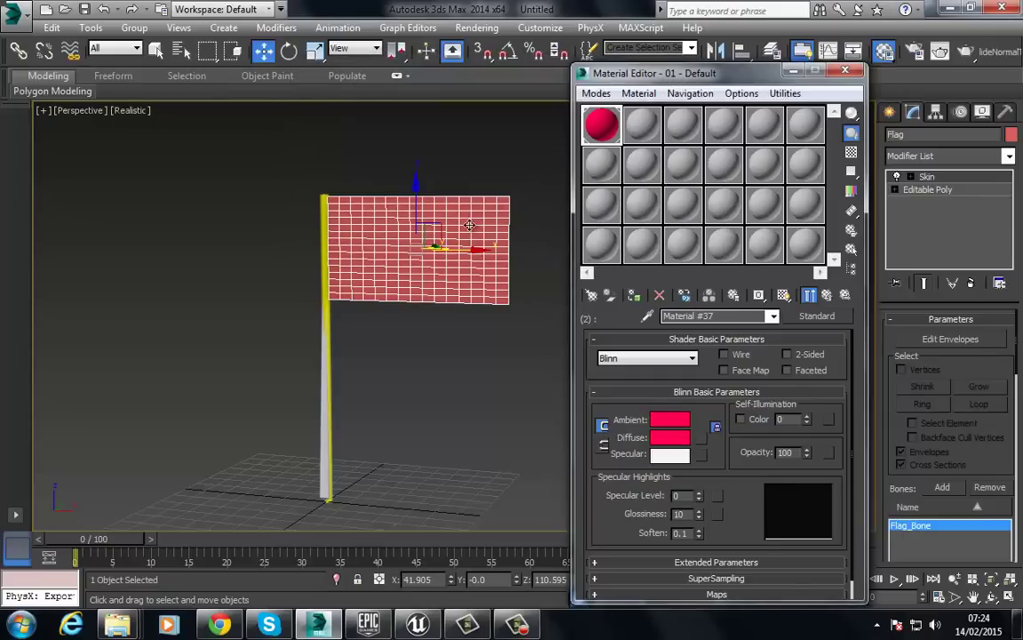
# - Assign the red sub-material to the flag, close the Material Editor and clear the selection
pyautogui.click(634, 296)
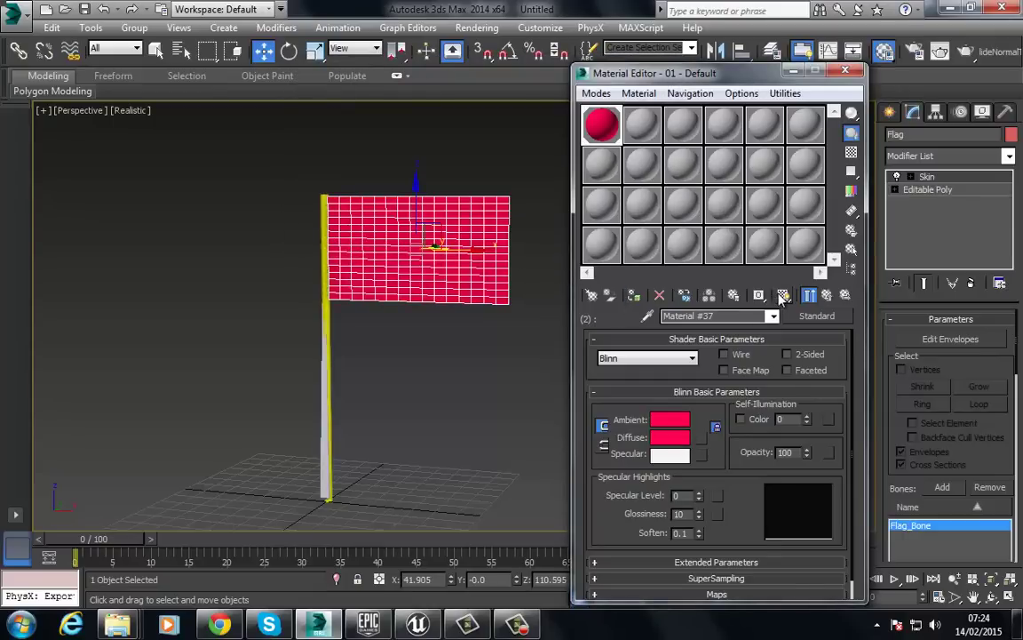
pyautogui.press('m')
pyautogui.click(495, 183)
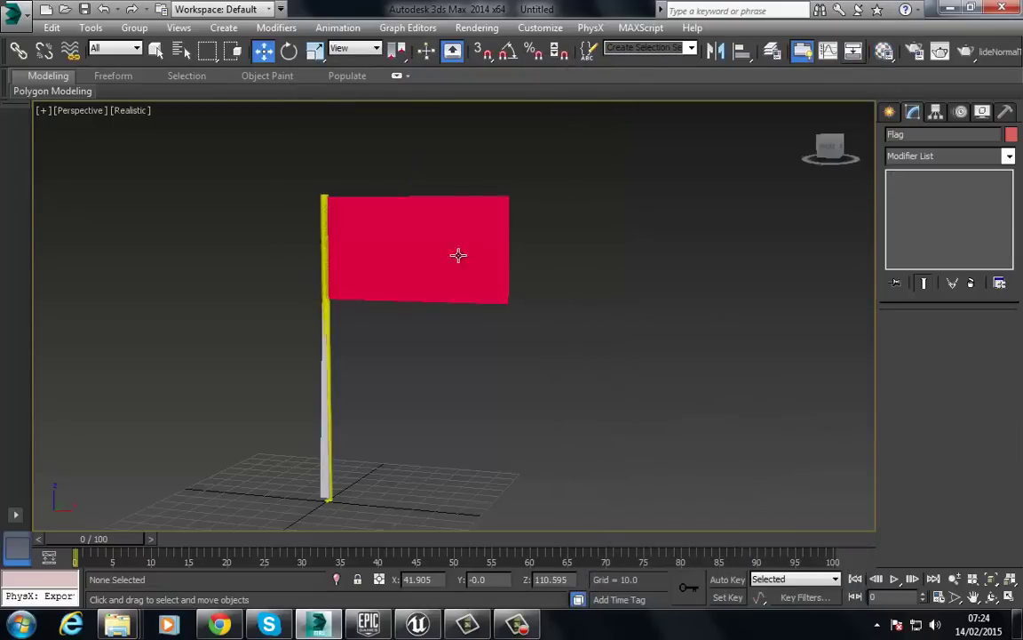
# - Apply an APEX Clothing modifier to the flag above its Skin modifier
pyautogui.click(387, 220)
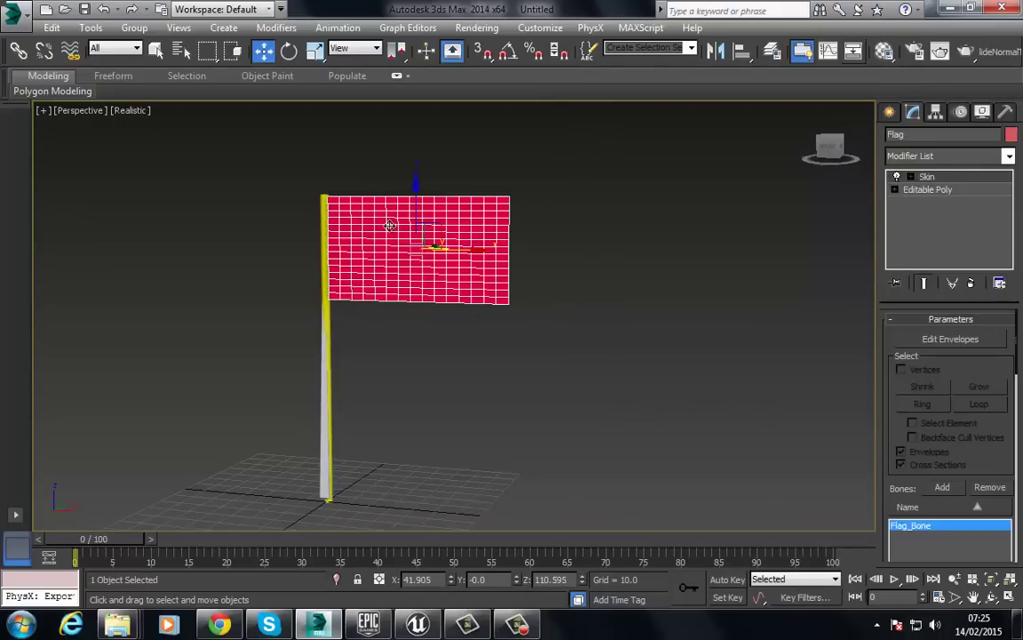
pyautogui.click(924, 156)
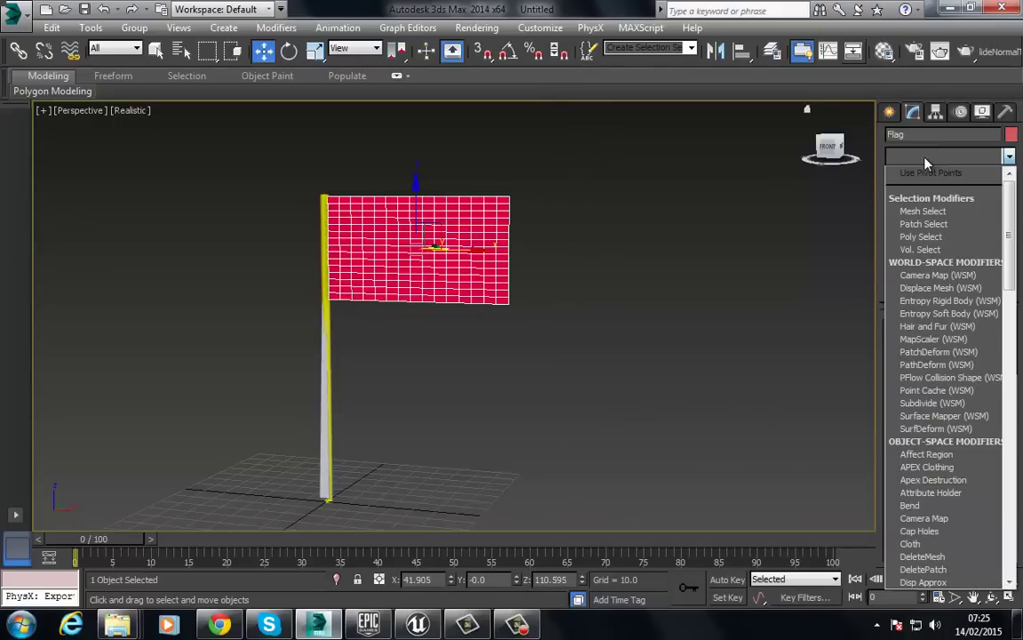
pyautogui.press('a')
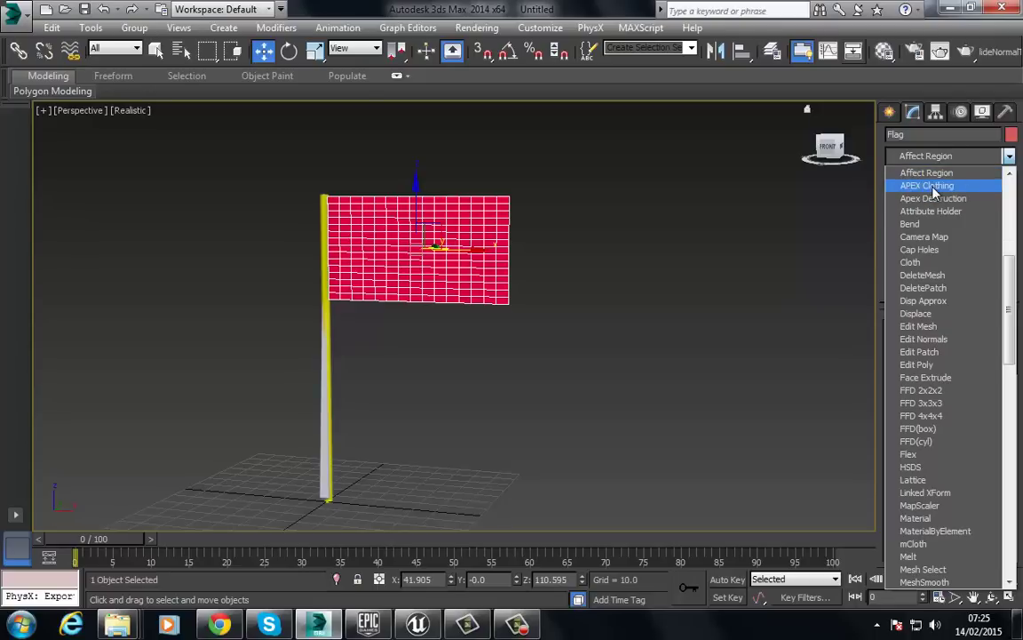
pyautogui.click(930, 186)
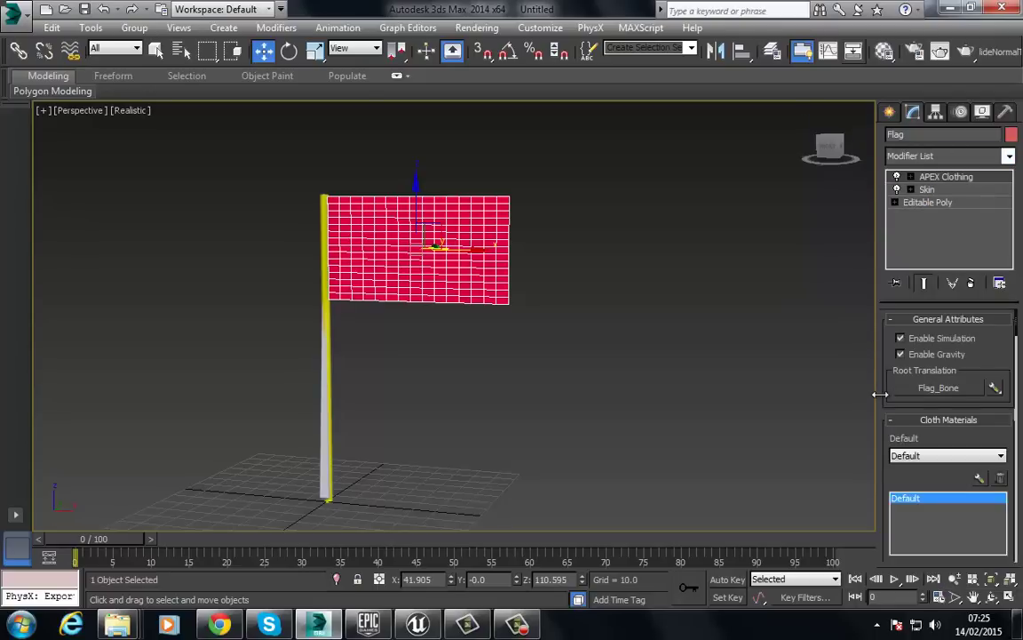
# - Set the paint brush value for the APEX Clothing Max Distance channel to 50.0
pyautogui.scroll(-5, 897, 393)
pyautogui.moveTo(897, 518); pyautogui.dragTo(879, 256)
pyautogui.moveTo(887, 457); pyautogui.dragTo(877, 292)
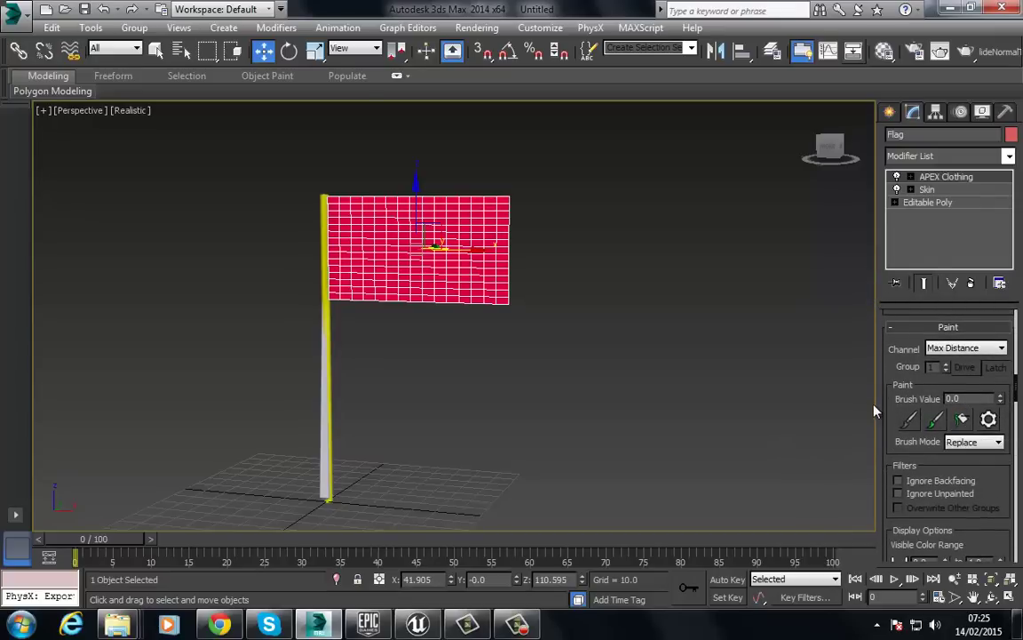
pyautogui.moveTo(889, 399); pyautogui.dragTo(888, 365)
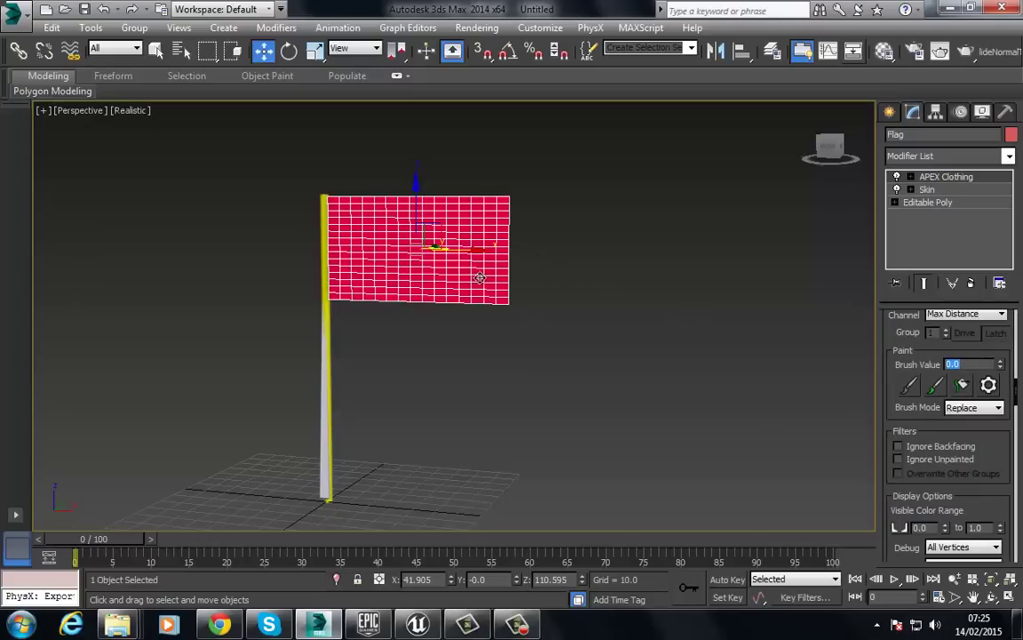
pyautogui.click(964, 386)
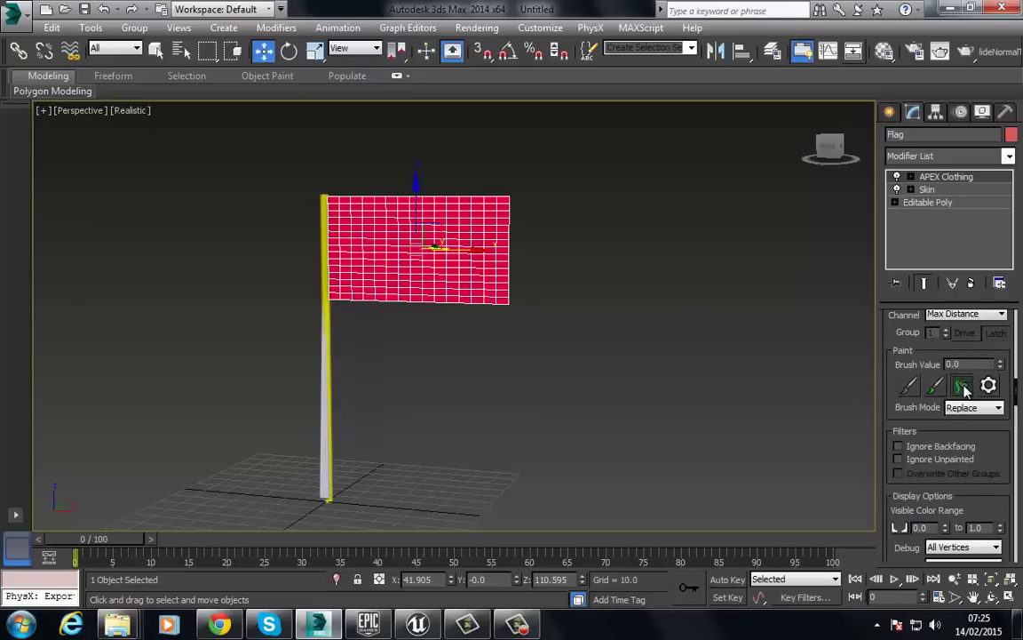
pyautogui.moveTo(404, 235); pyautogui.dragTo(443, 240, button='middle')
pyautogui.click(968, 364)
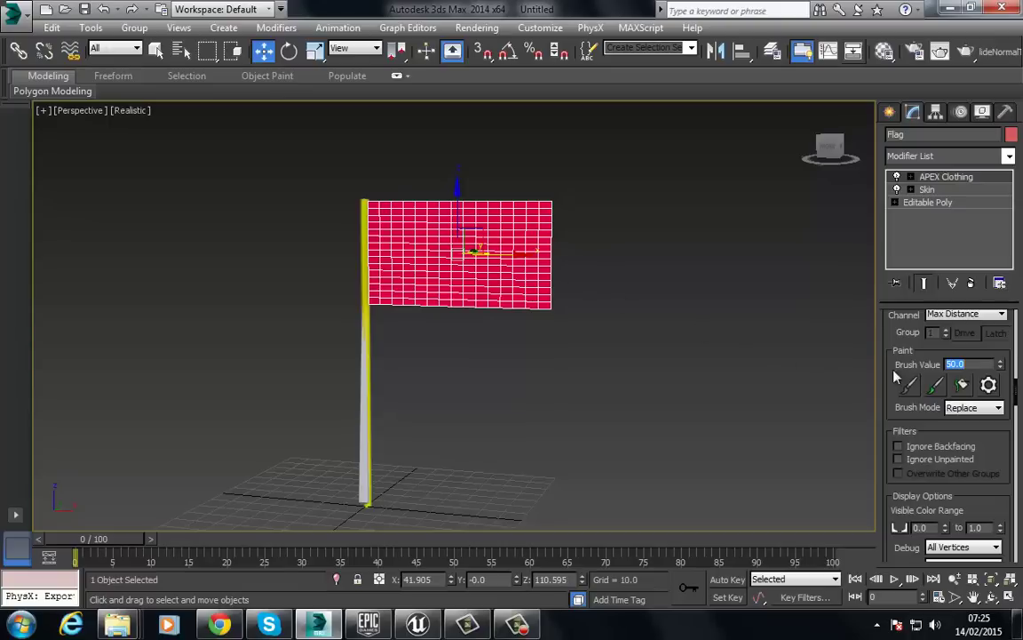
# - Paint Max Distance over the whole flag except the vertex column beside the pole, finish painting and deselect the flag
pyautogui.scroll(4, 588, 302)
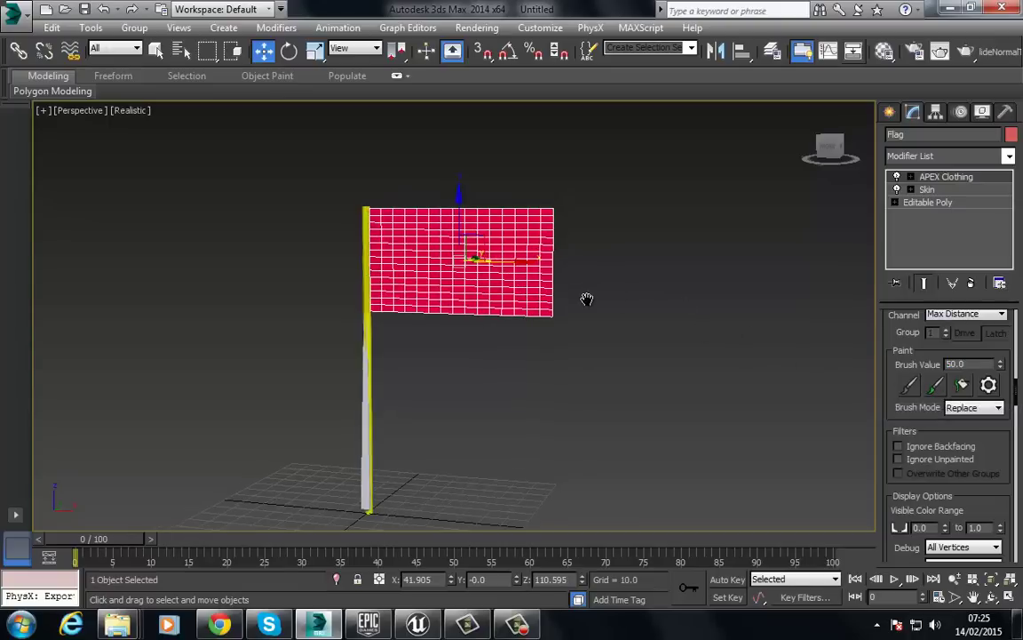
pyautogui.moveTo(589, 307); pyautogui.dragTo(601, 324, button='middle')
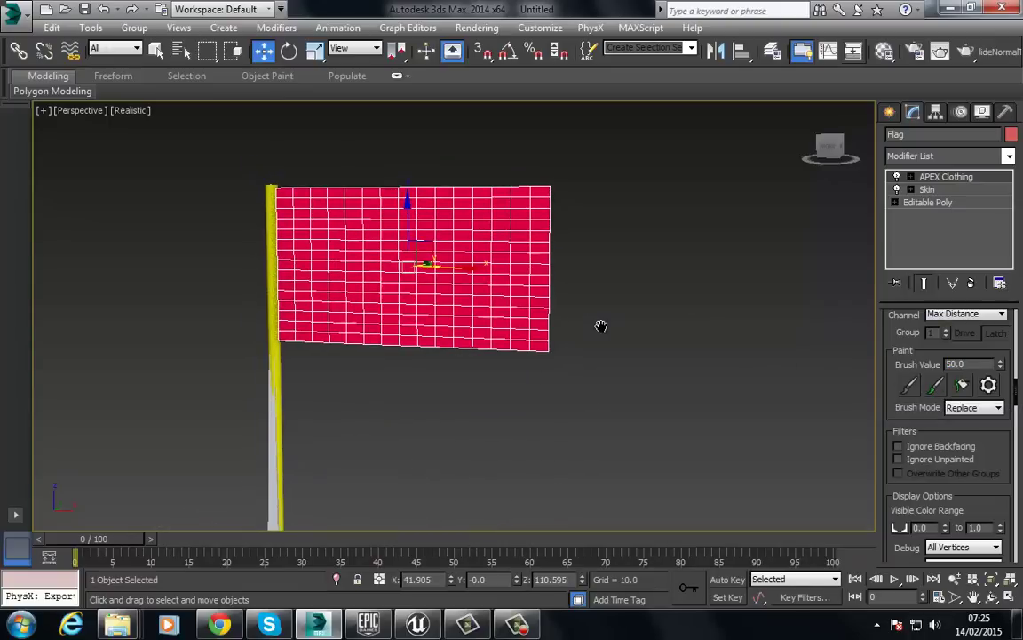
pyautogui.click(940, 388)
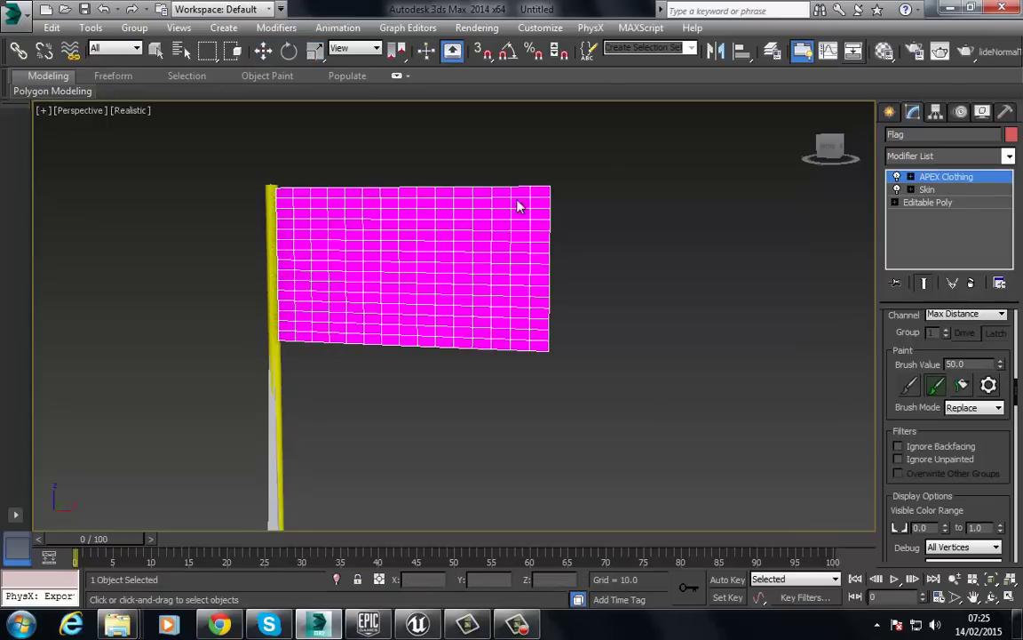
pyautogui.moveTo(525, 200)
pyautogui.mouseDown()
pyautogui.moveTo(520, 354)
pyautogui.moveTo(505, 315)
pyautogui.moveTo(503, 191)
pyautogui.moveTo(471, 350)
pyautogui.moveTo(458, 336)
pyautogui.moveTo(462, 201)
pyautogui.moveTo(452, 197)
pyautogui.moveTo(424, 336)
pyautogui.moveTo(408, 190)
pyautogui.moveTo(371, 347)
pyautogui.moveTo(364, 219)
pyautogui.mouseUp()
pyautogui.moveTo(371, 285); pyautogui.dragTo(548, 297, button='middle')
pyautogui.moveTo(548, 296)
pyautogui.mouseDown()
pyautogui.moveTo(519, 250)
pyautogui.moveTo(517, 357)
pyautogui.moveTo(503, 351)
pyautogui.moveTo(513, 284)
pyautogui.moveTo(511, 255)
pyautogui.moveTo(507, 316)
pyautogui.moveTo(502, 214)
pyautogui.mouseUp()
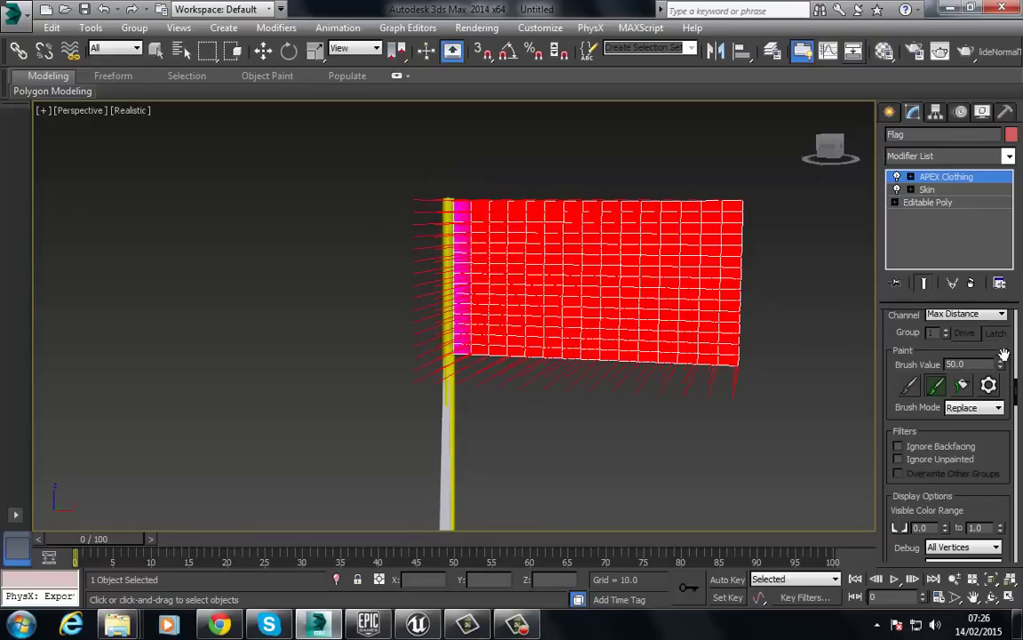
pyautogui.click(937, 388)
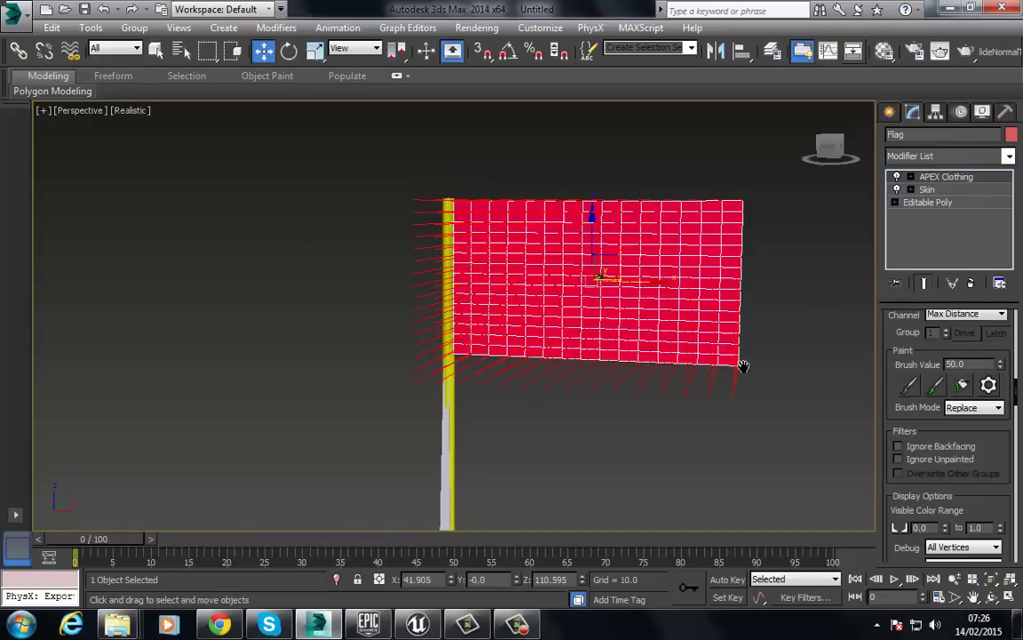
pyautogui.scroll(-3, 536, 354)
pyautogui.click(514, 370)
pyautogui.scroll(-1, 472, 360)
pyautogui.moveTo(338, 350); pyautogui.dragTo(294, 265, button='middle')
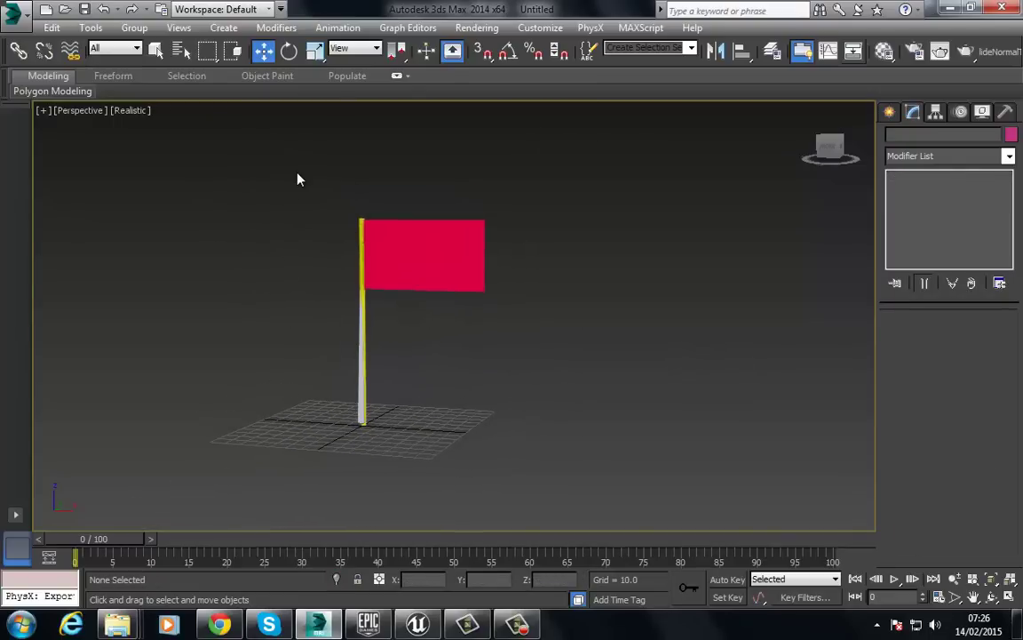
# - Export the whole scene to the Desktop as an Autodesk FBX file named Flag, accepting the export options
pyautogui.click(13, 12)
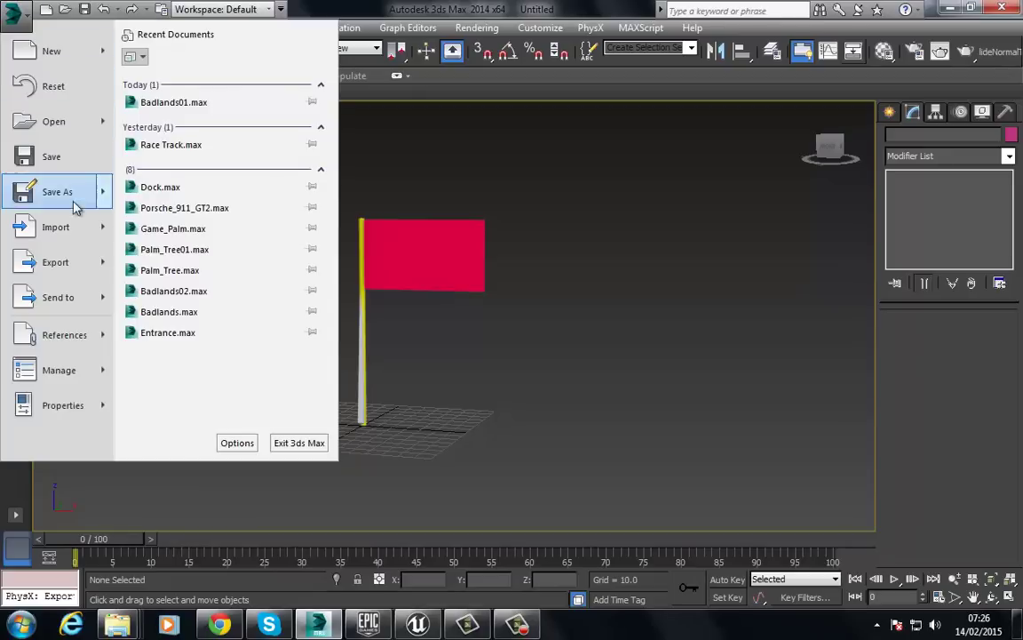
pyautogui.click(60, 267)
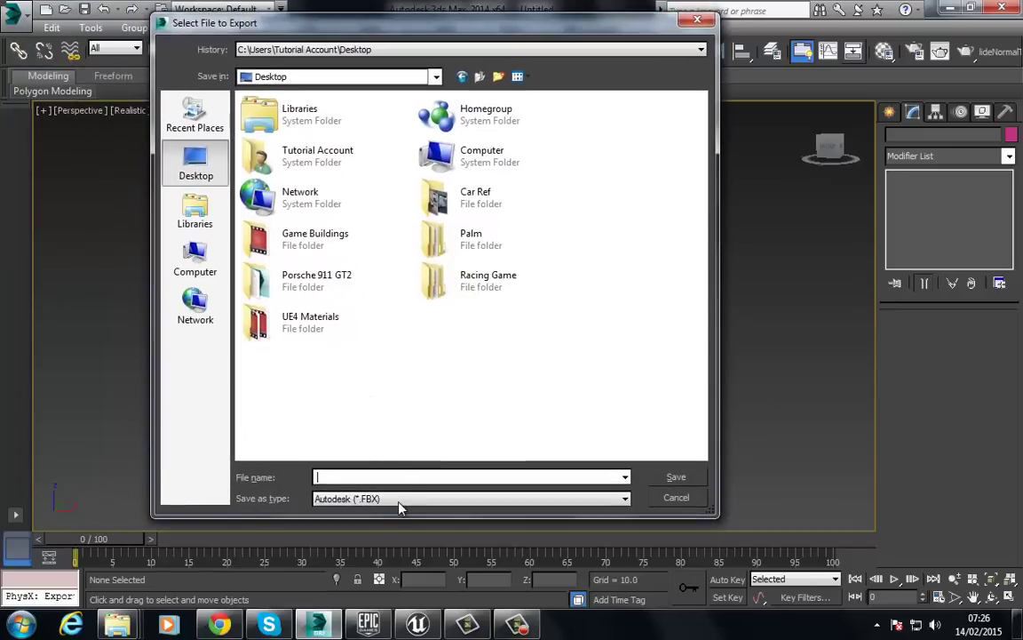
pyautogui.click(398, 500)
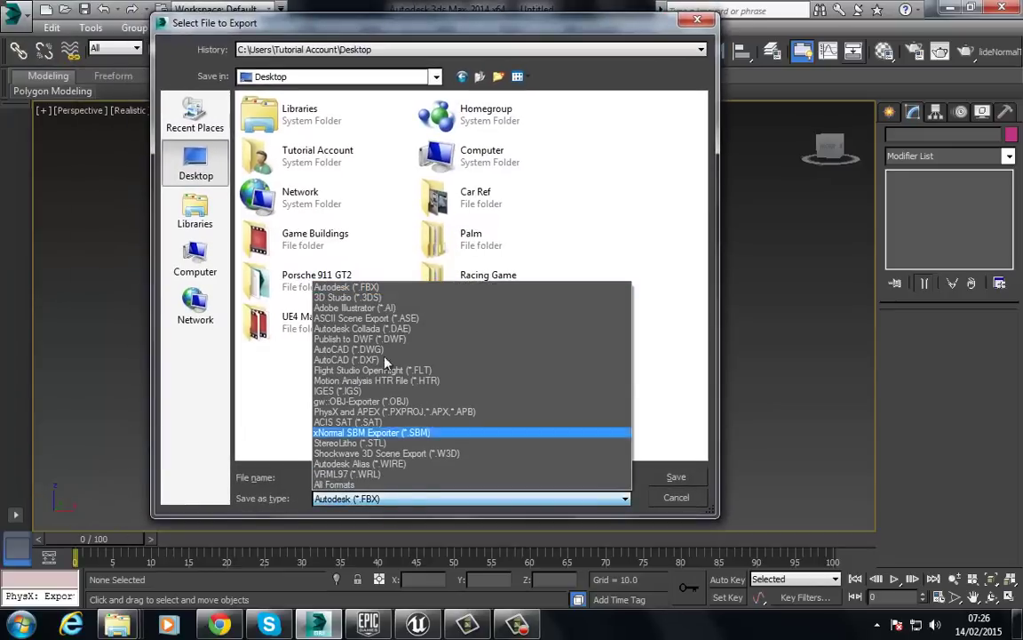
pyautogui.click(382, 288)
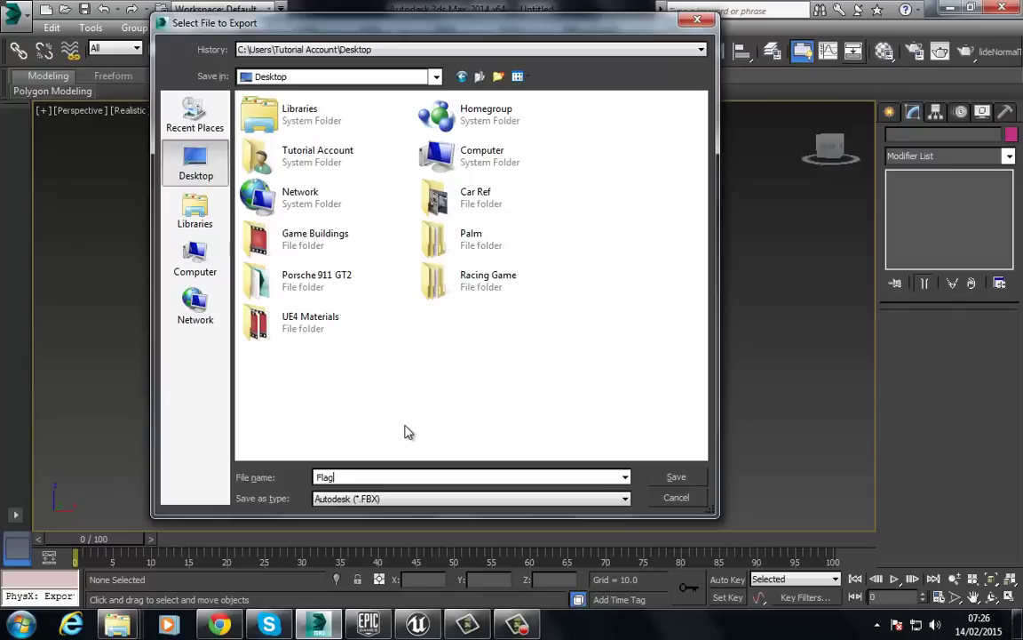
pyautogui.click(676, 477)
pyautogui.click(515, 528)
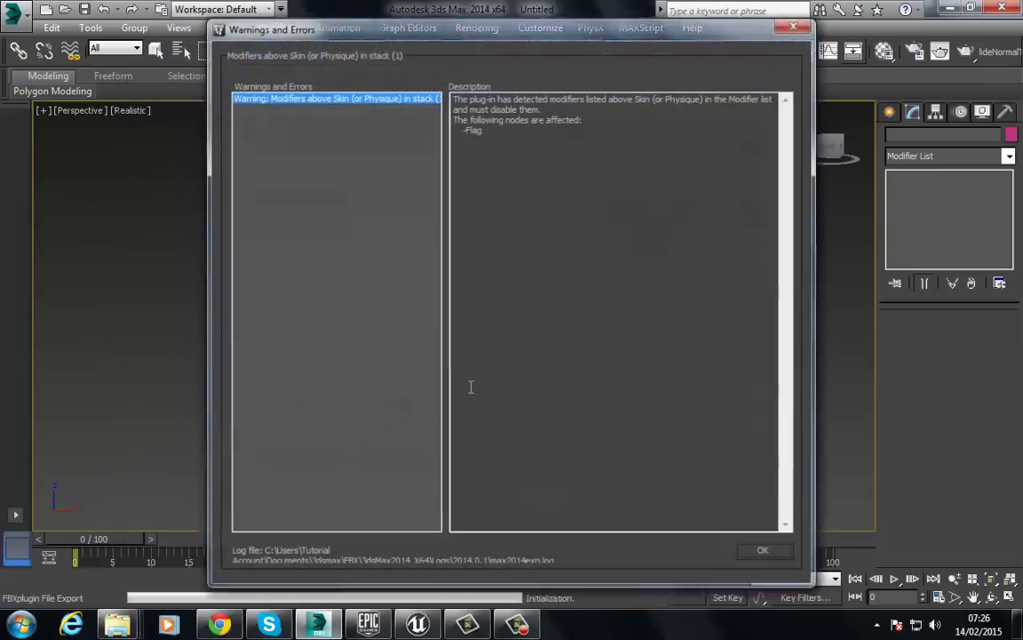
pyautogui.click(764, 555)
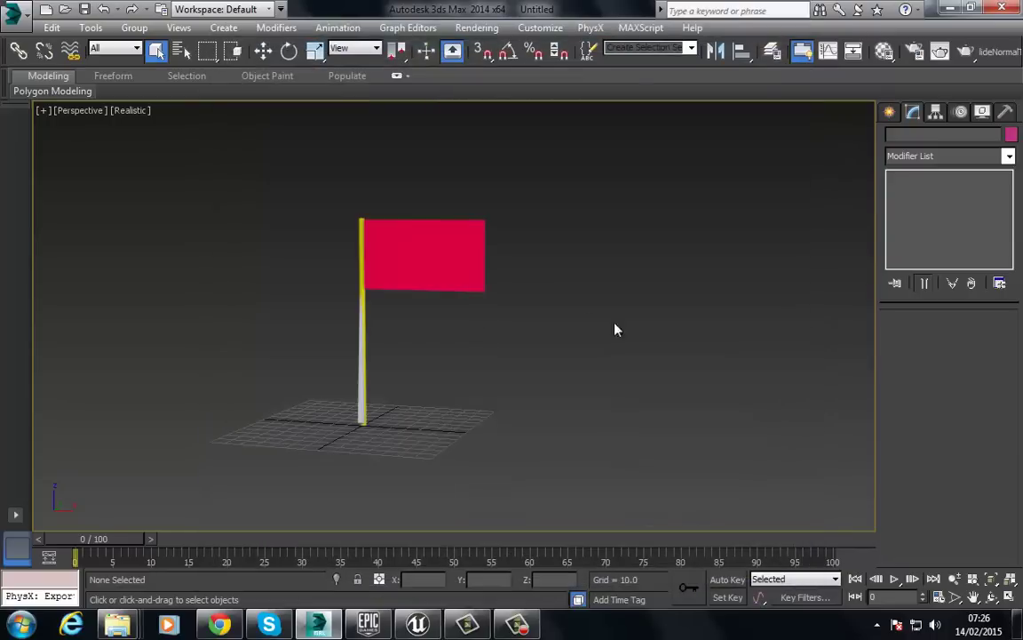
# - Export only the selected flag to the Desktop as a PhysX and APEX file named Flag, in .apx format with the clothing tool project
pyautogui.click(439, 260)
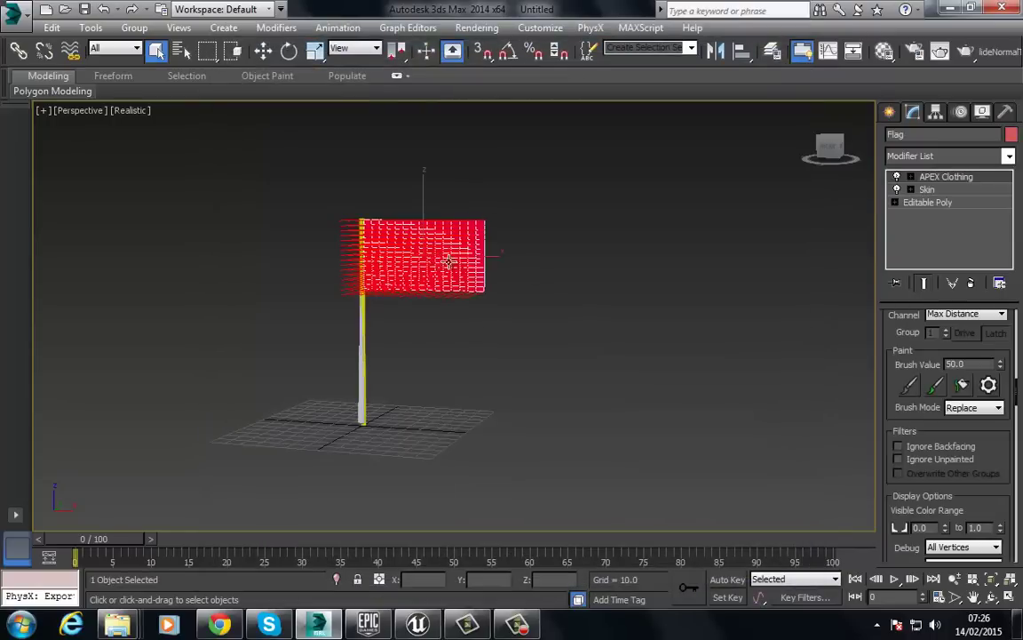
pyautogui.click(8, 11)
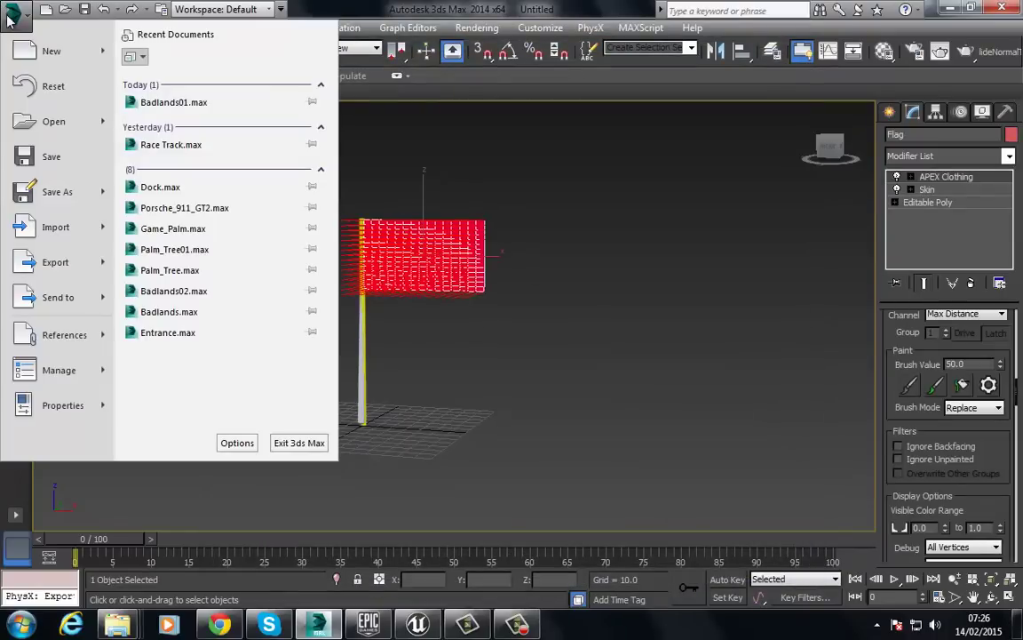
pyautogui.moveTo(38, 275)
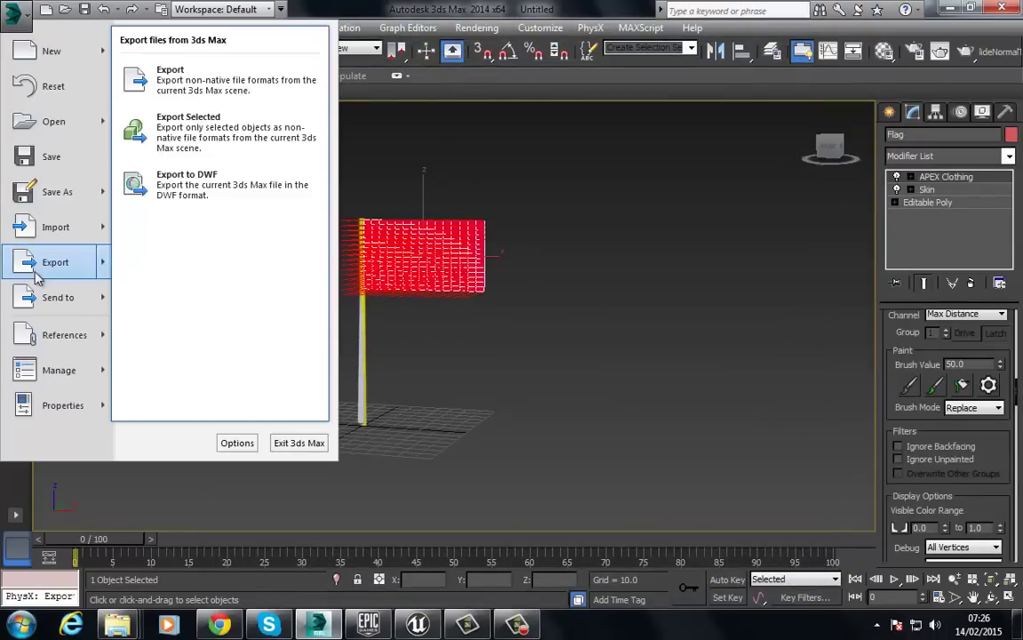
pyautogui.click(219, 135)
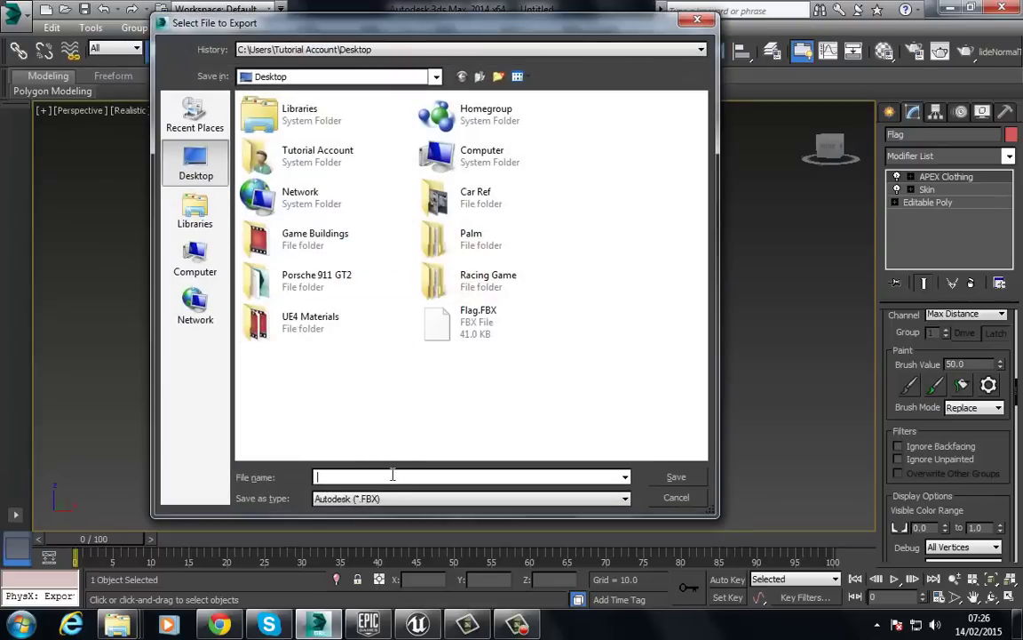
pyautogui.write('Flag')
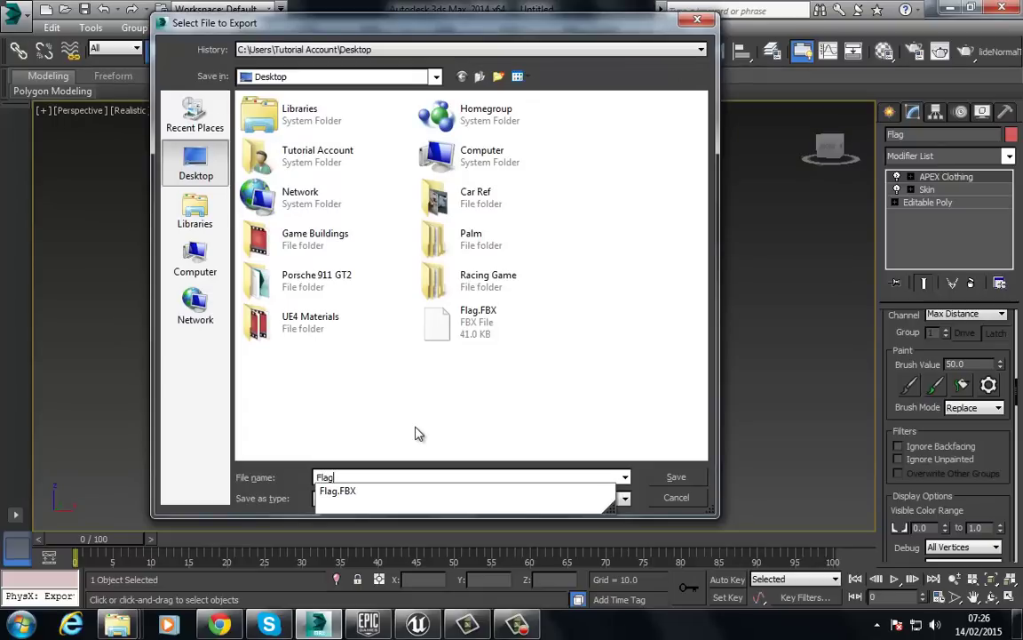
pyautogui.press('Escape')
pyautogui.click(411, 503)
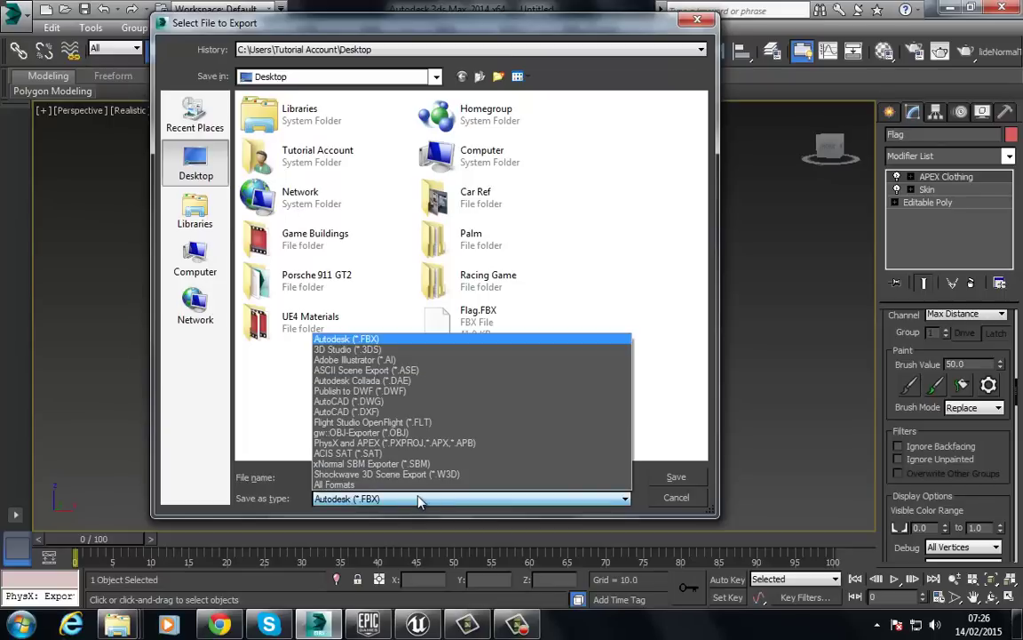
pyautogui.click(437, 452)
pyautogui.click(678, 477)
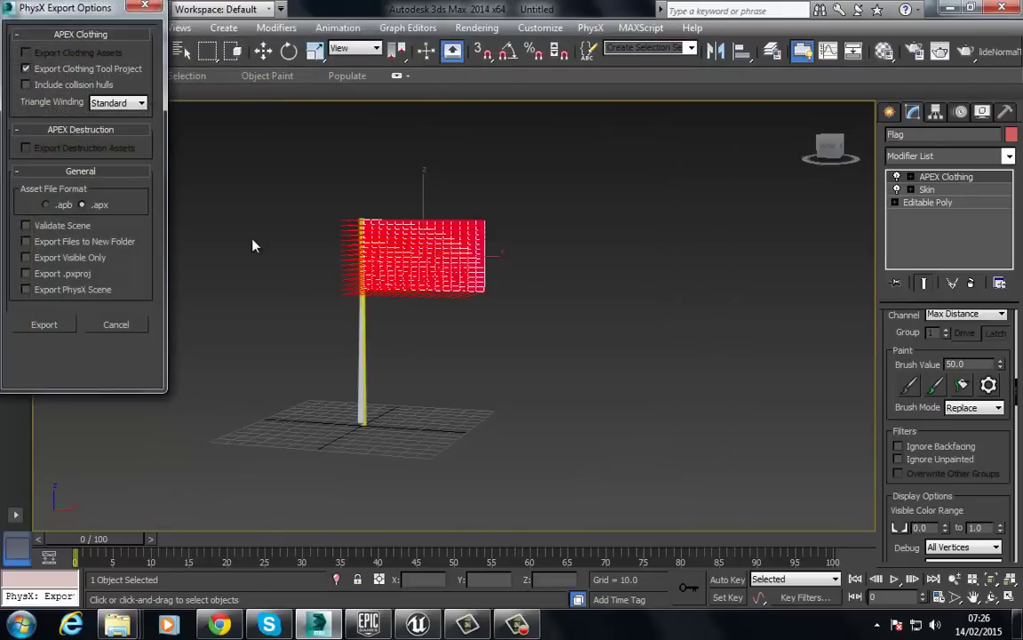
pyautogui.click(62, 327)
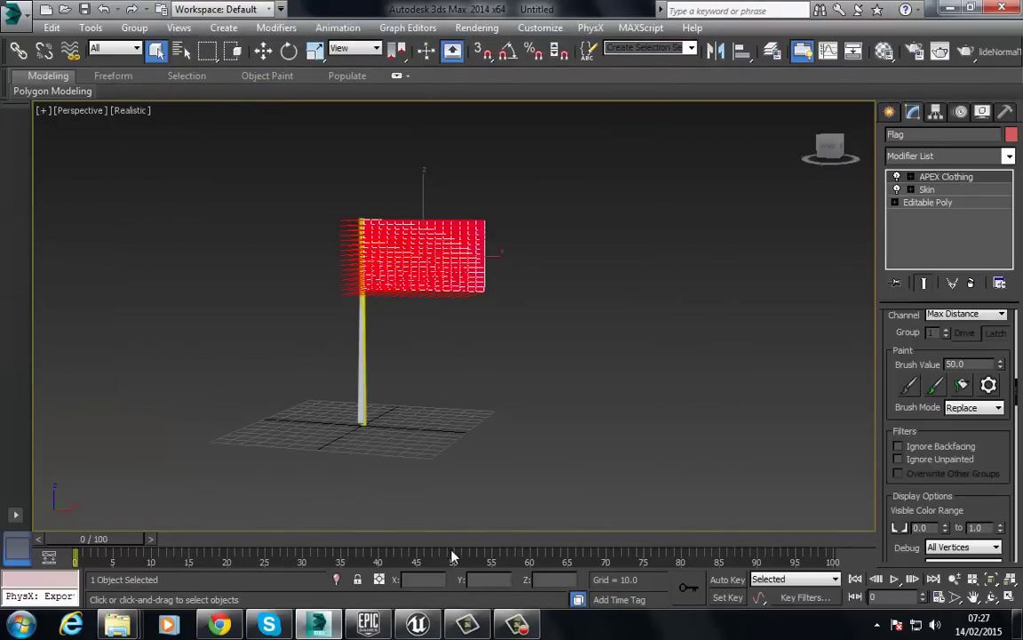
# - Switch to Unreal Engine and import Flag.fbx from the Desktop into the MyMaterials folder as a skeletal mesh, without materials or textures
pyautogui.click(417, 625)
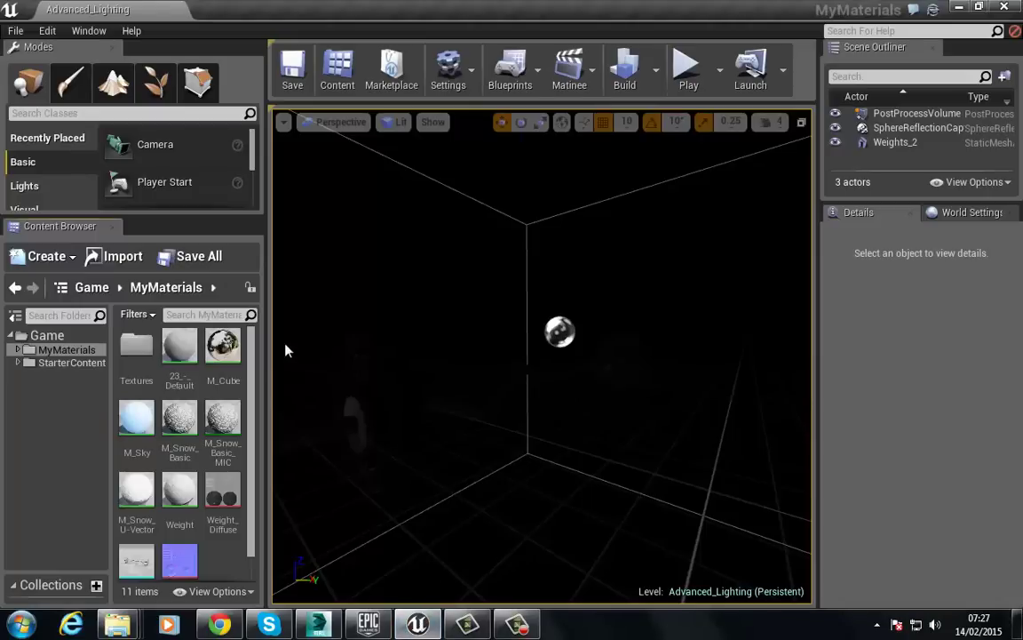
pyautogui.scroll(-1, 253, 401)
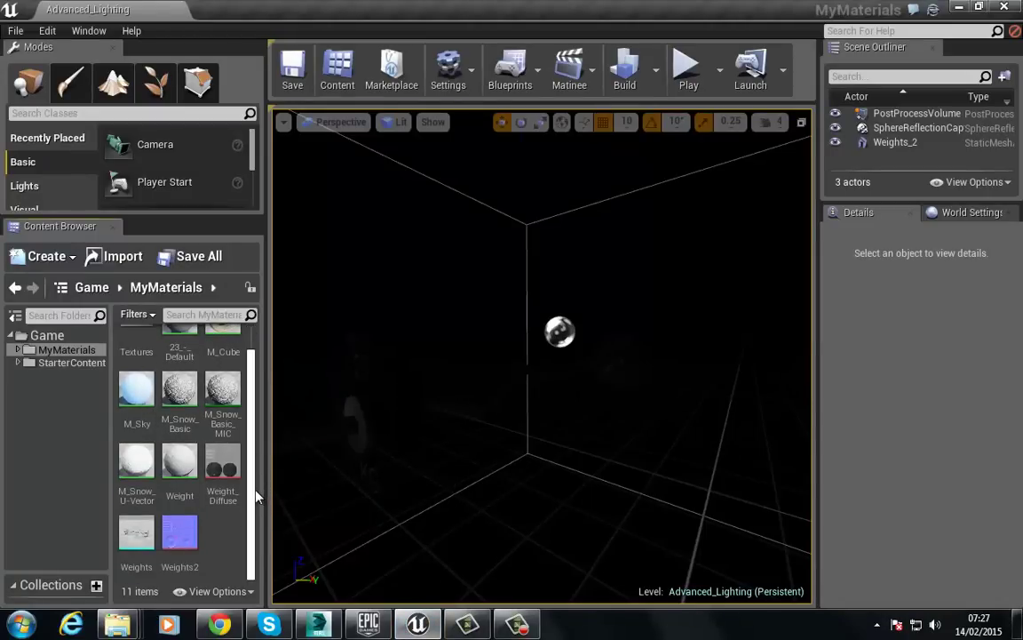
pyautogui.scroll(1, 249, 497)
pyautogui.scroll(-1, 236, 515)
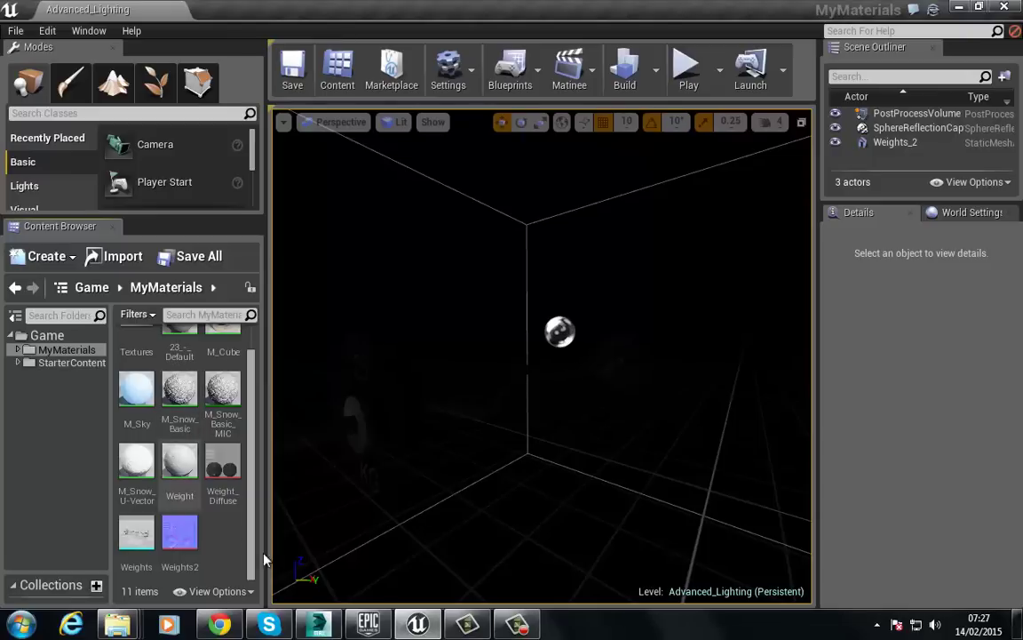
pyautogui.rightClick(228, 528)
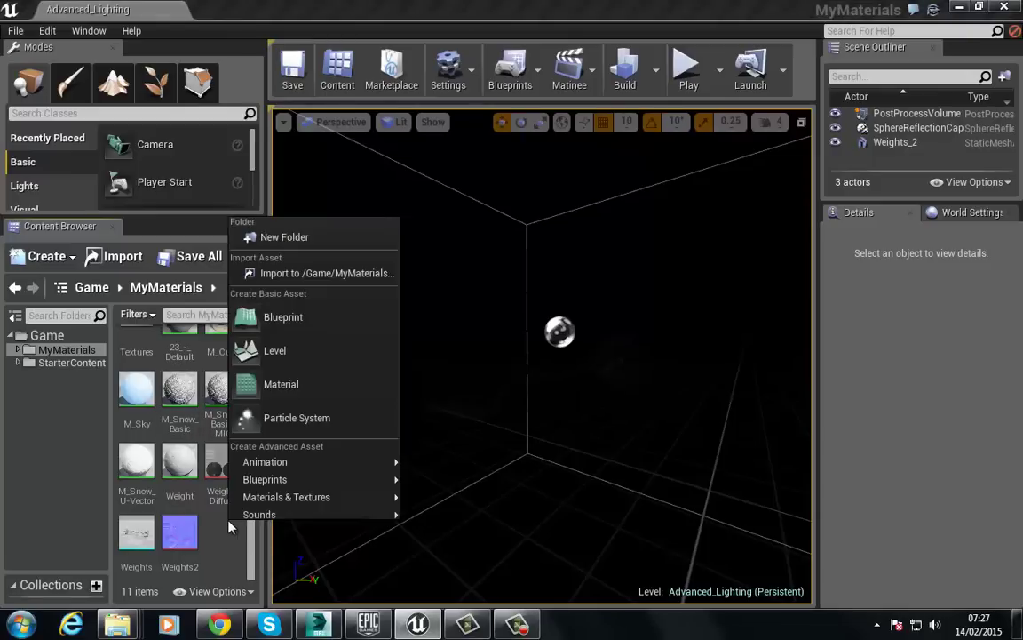
pyautogui.click(325, 273)
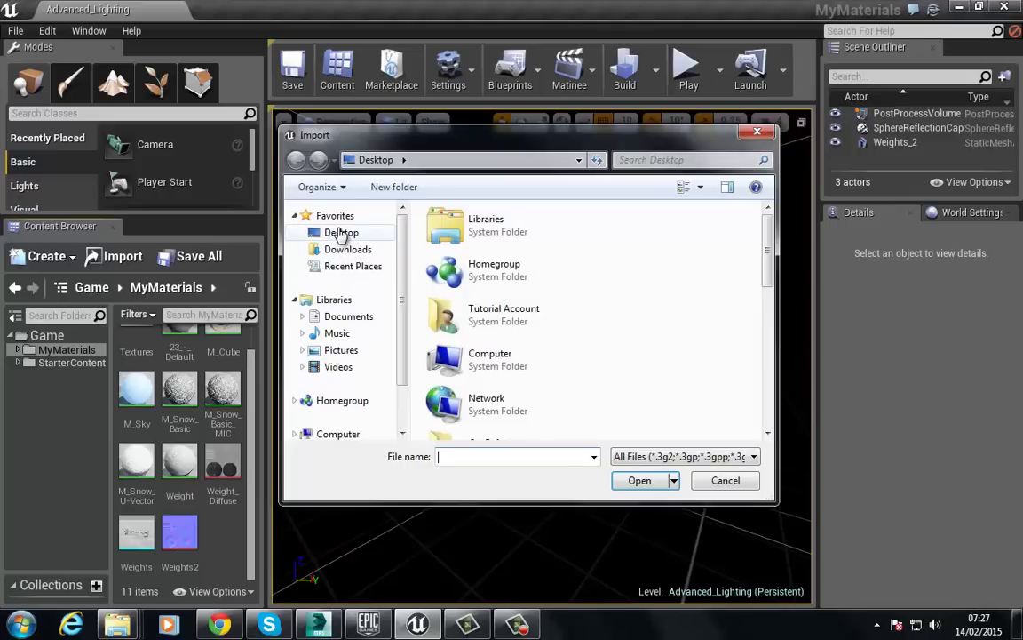
pyautogui.scroll(-6, 680, 386)
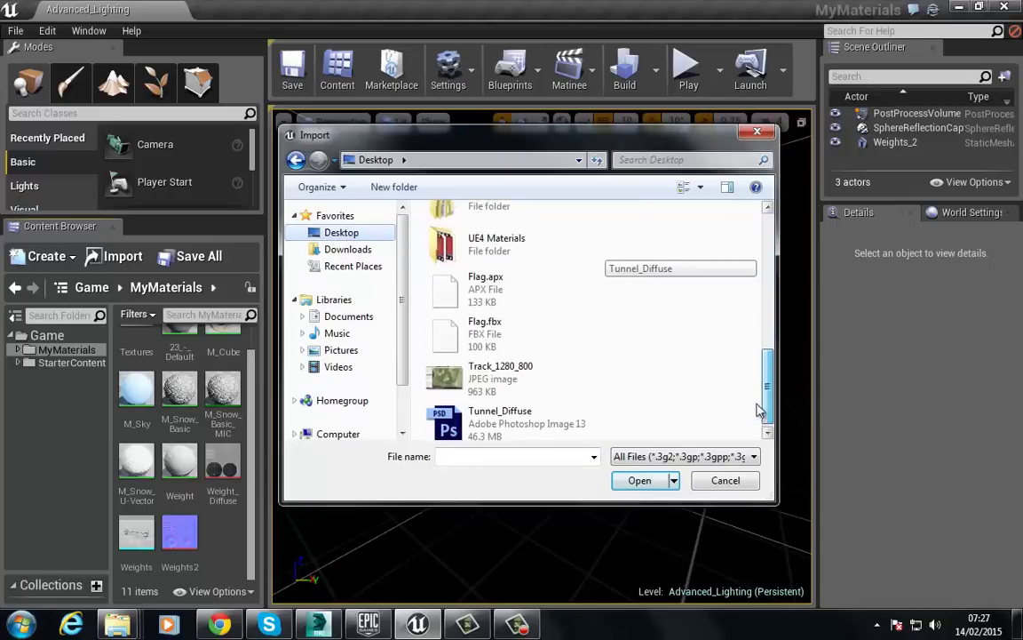
pyautogui.doubleClick(435, 329)
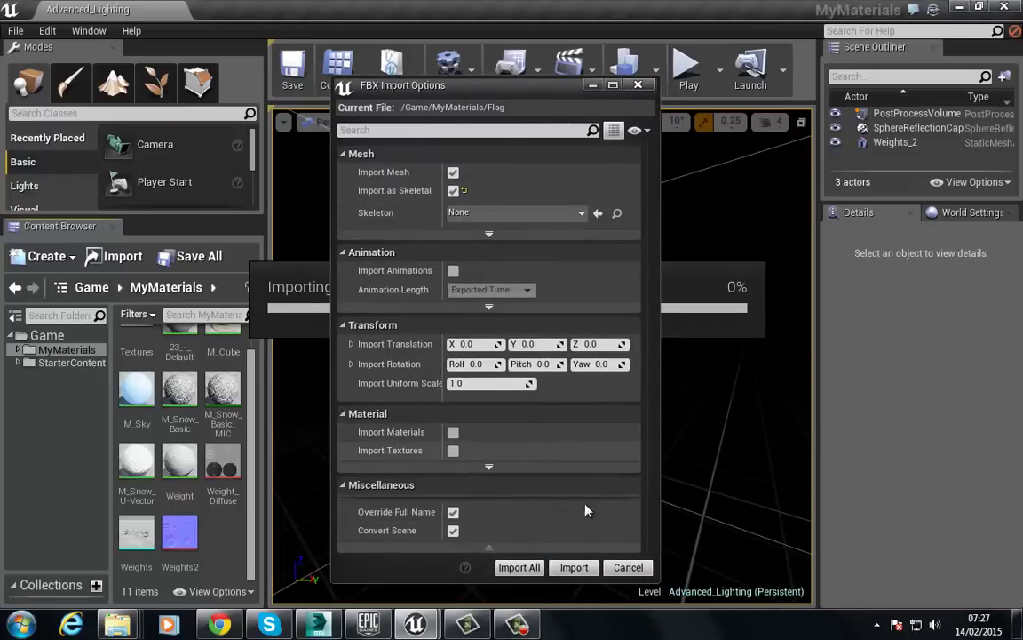
pyautogui.click(573, 567)
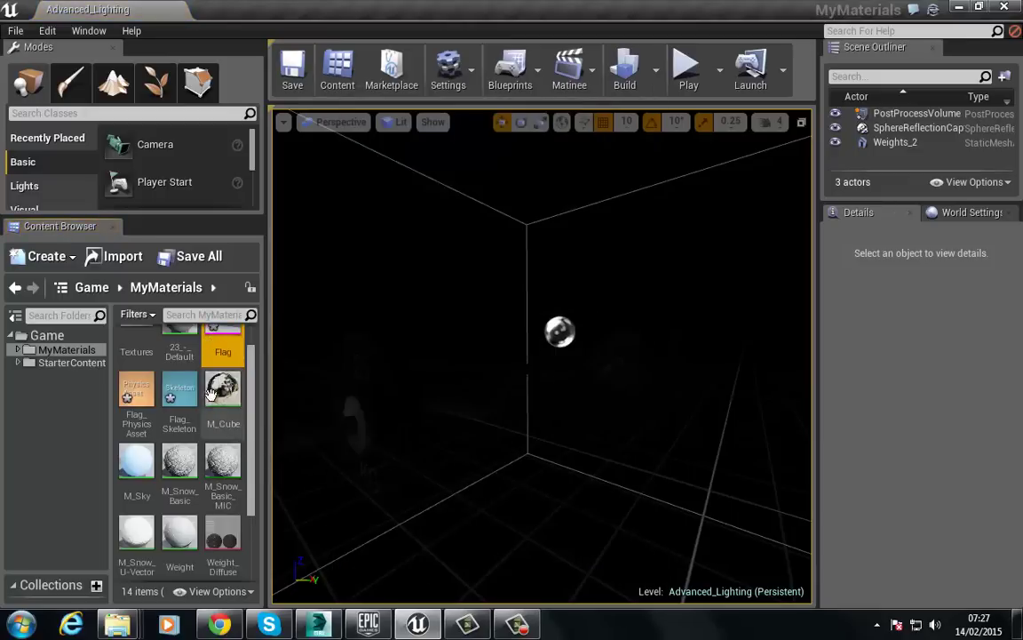
# - Open the imported Flag skeletal mesh, inspect it in the preview viewport, and close its editor
pyautogui.scroll(1, 213, 389)
pyautogui.doubleClick(231, 351)
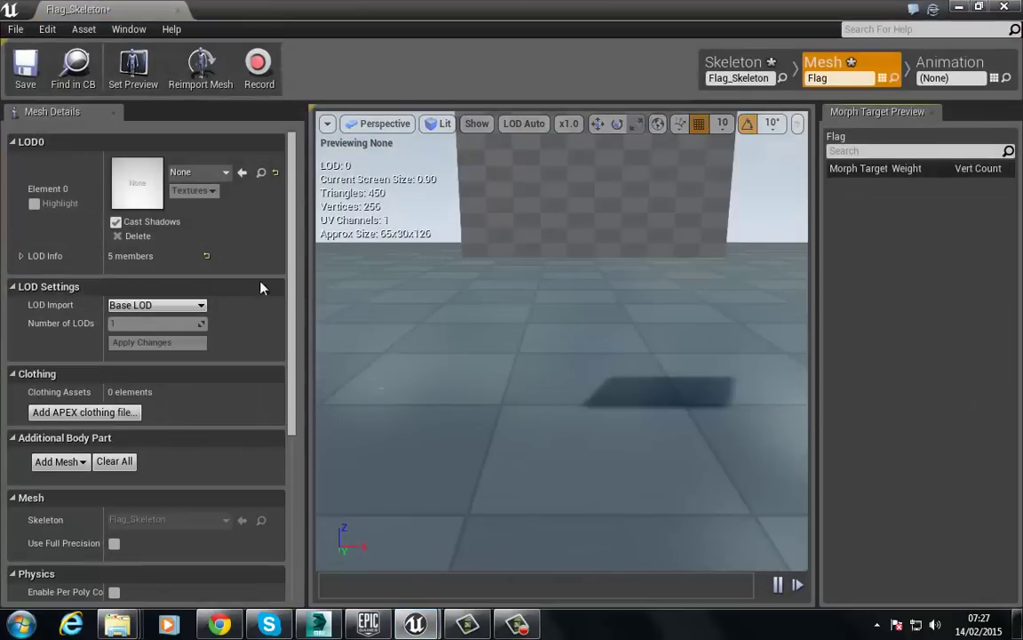
pyautogui.moveTo(436, 326); pyautogui.dragTo(422, 343)
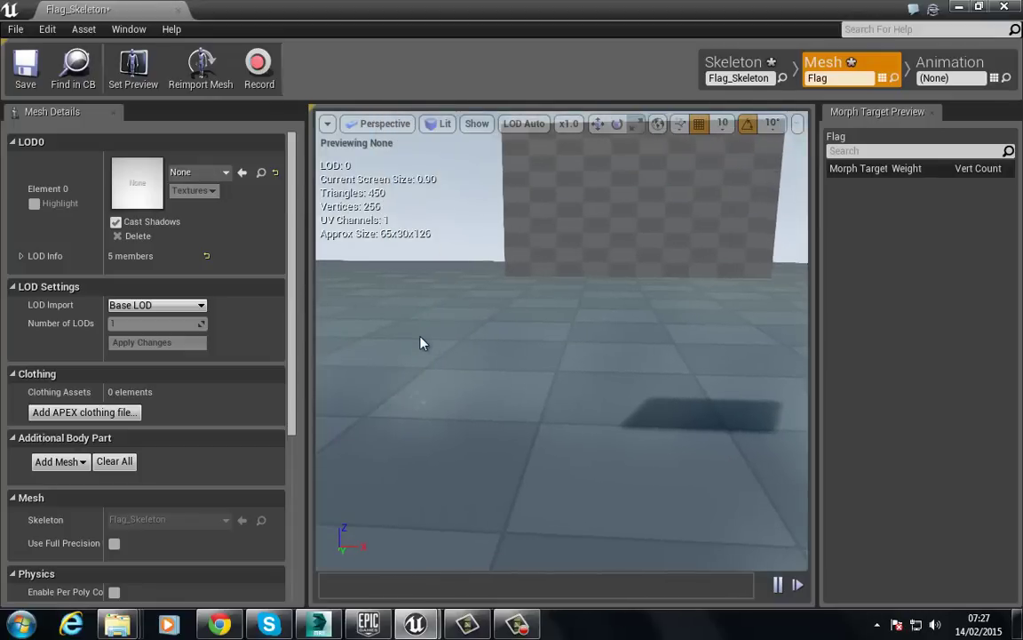
pyautogui.moveTo(501, 338); pyautogui.dragTo(429, 180)
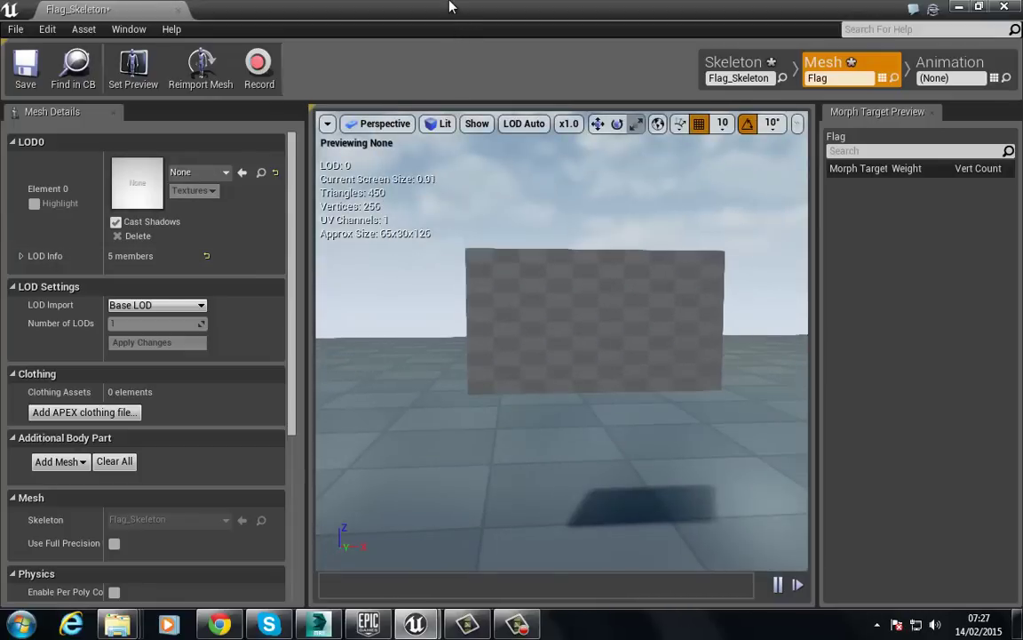
pyautogui.click(979, 7)
pyautogui.click(668, 79)
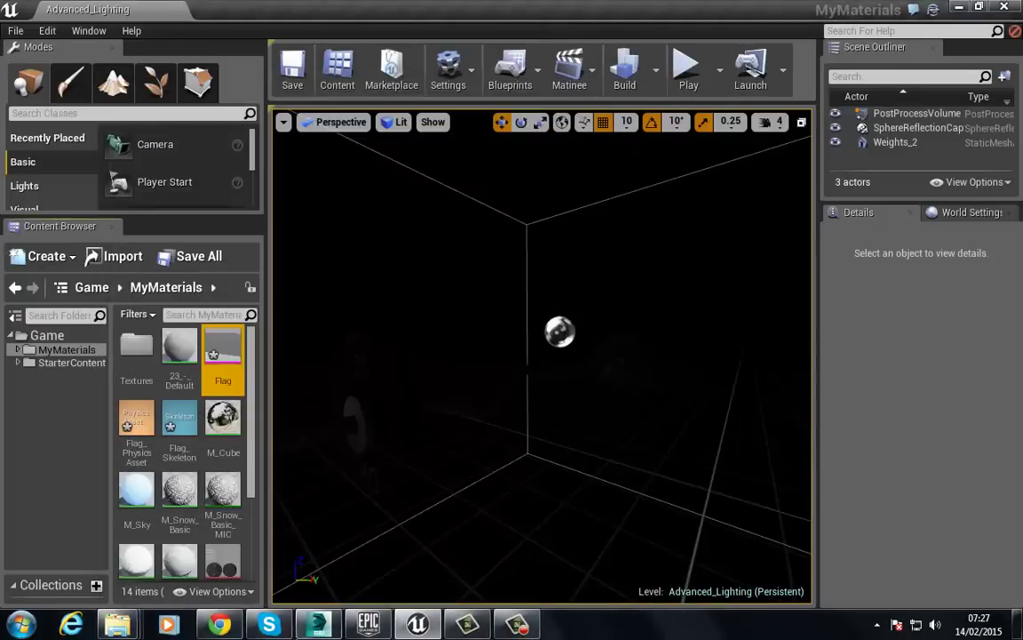
# - Switch to 3ds Max and import Flag.fbx from the Desktop with the Autodesk Media & Entertainment preset, adding content and updating animation
pyautogui.click(319, 624)
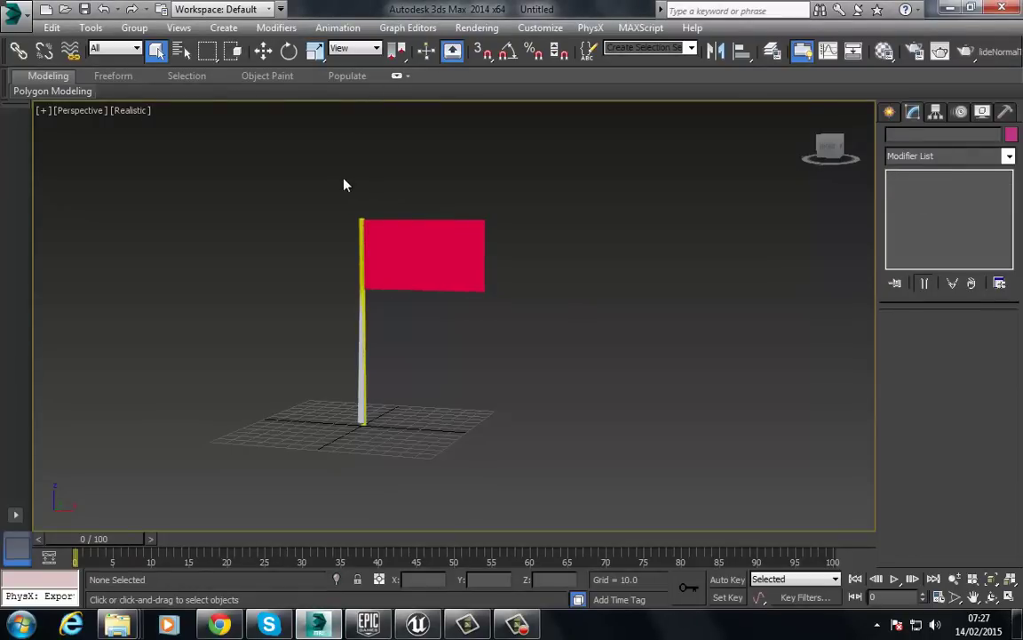
pyautogui.click(12, 11)
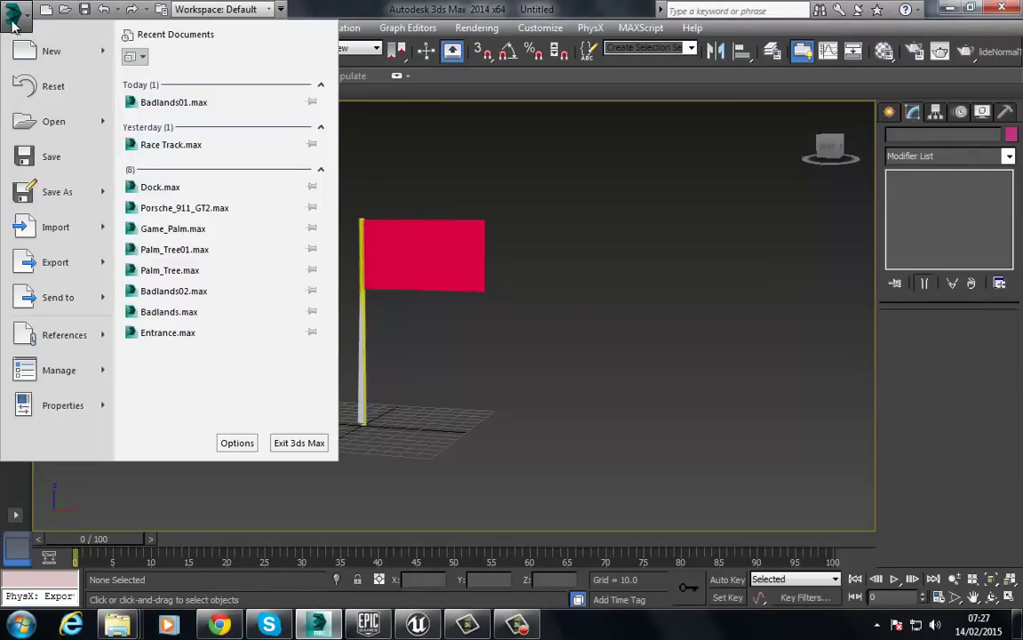
pyautogui.click(53, 230)
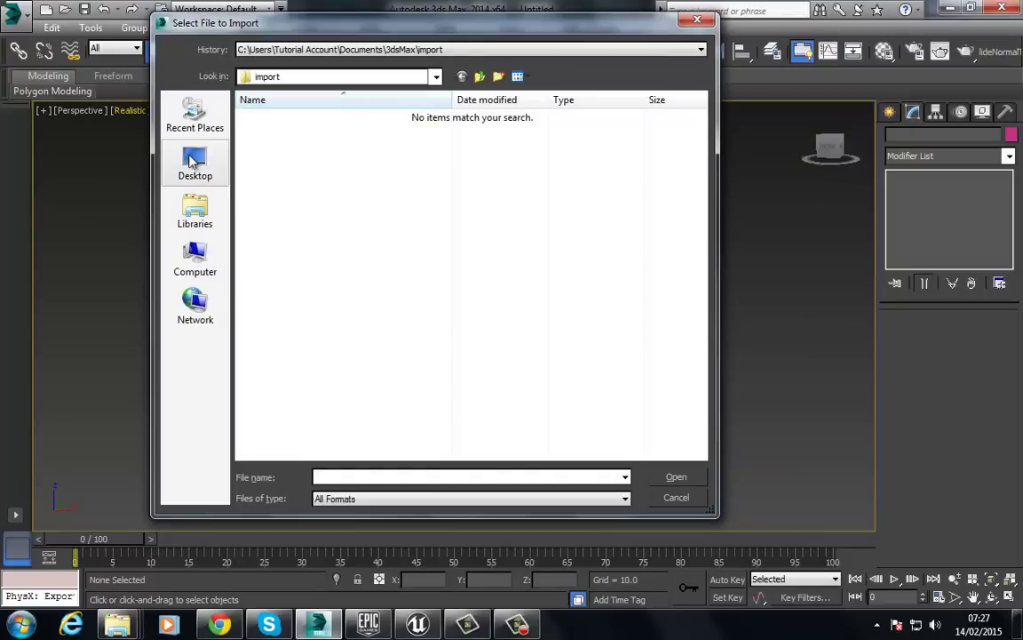
pyautogui.click(195, 169)
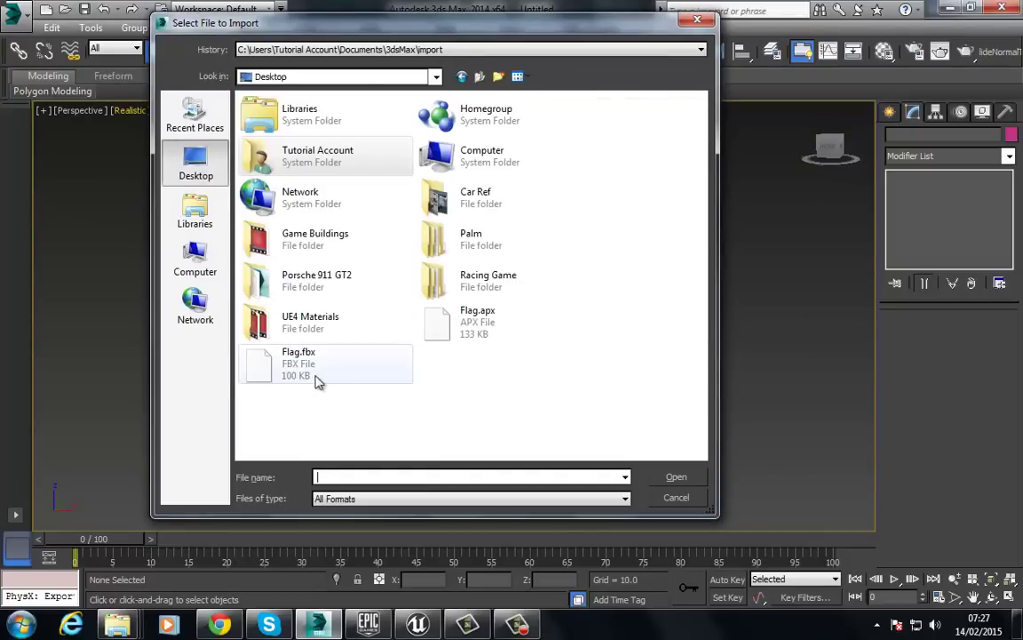
pyautogui.doubleClick(286, 373)
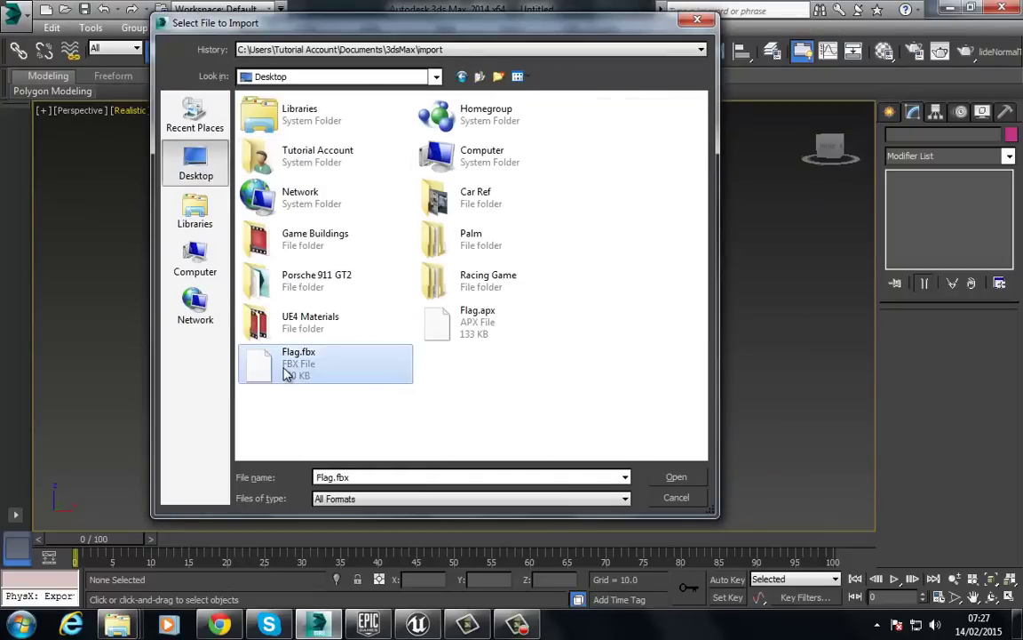
pyautogui.moveTo(647, 180); pyautogui.dragTo(533, 87)
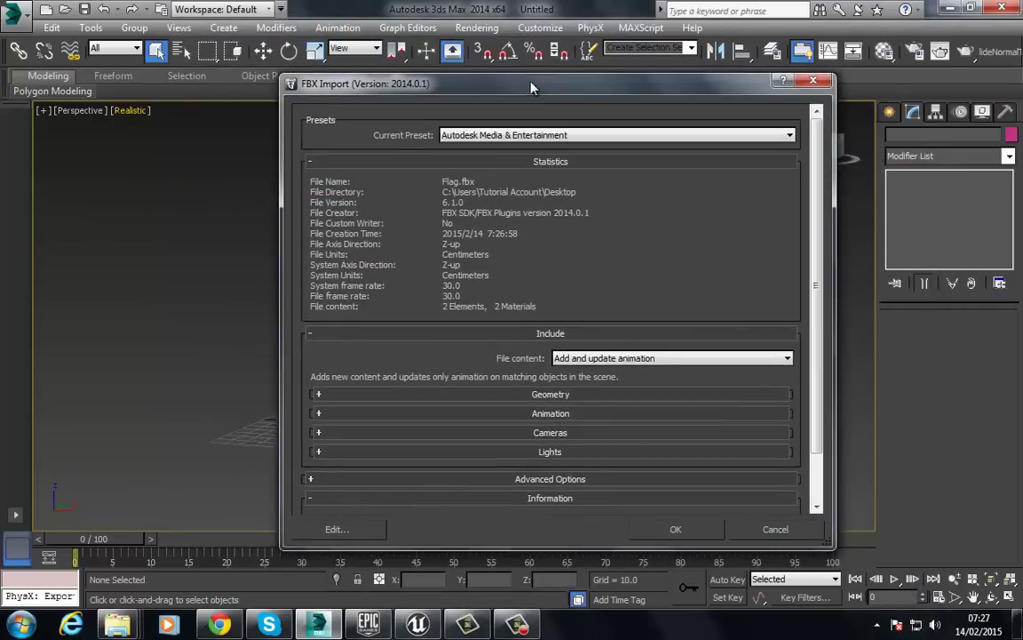
pyautogui.click(674, 529)
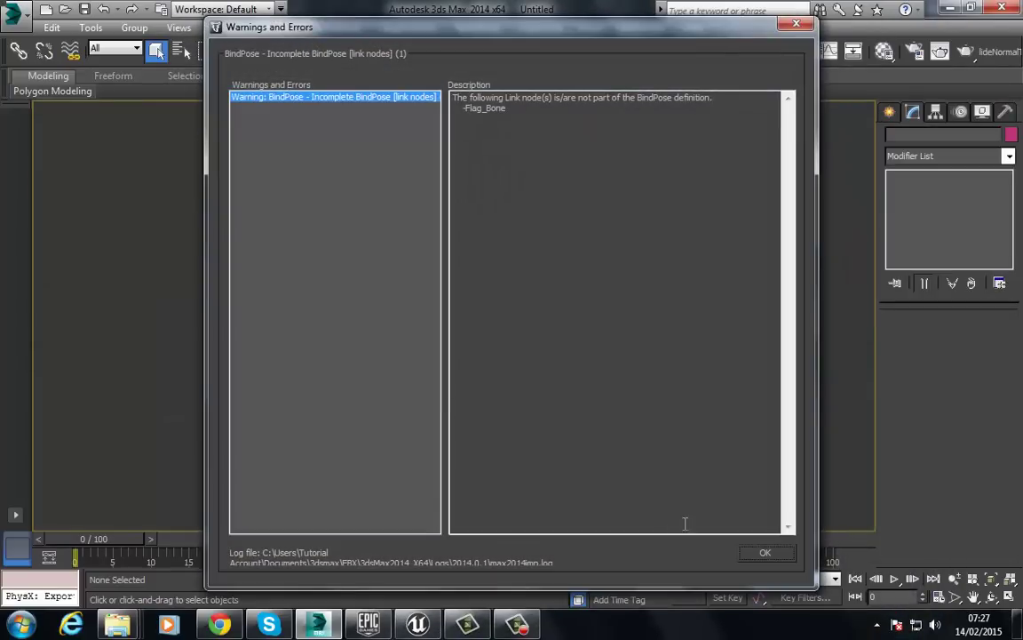
pyautogui.click(765, 553)
# - Switch to Unreal Engine, reimport the Flag skeletal mesh from its source file, and check it in the mesh editor before closing it
pyautogui.hotkey('alt', 'Tab')
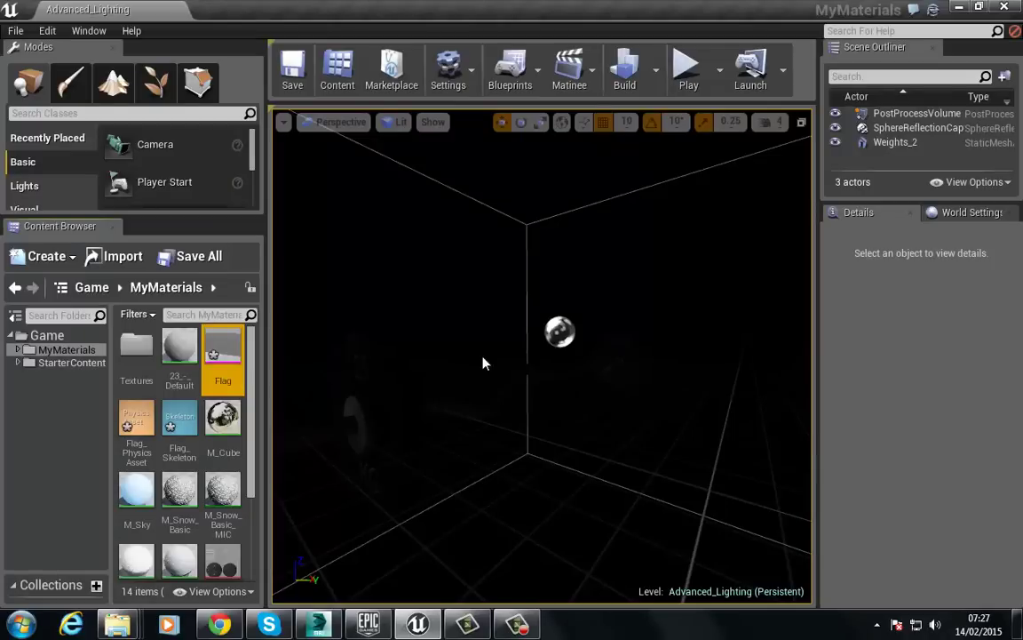
pyautogui.rightClick(222, 348)
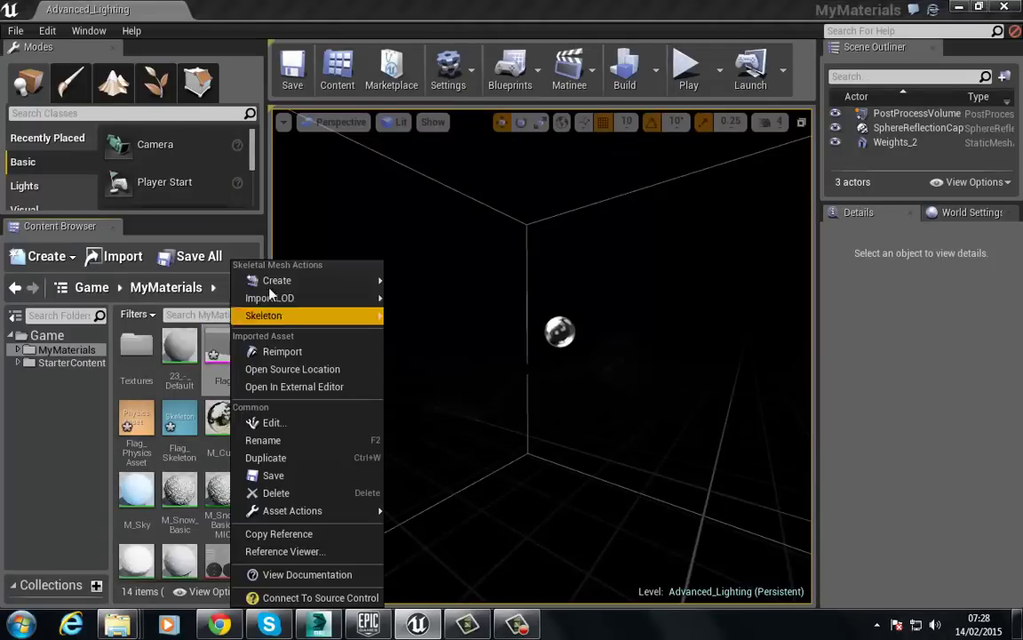
pyautogui.click(282, 352)
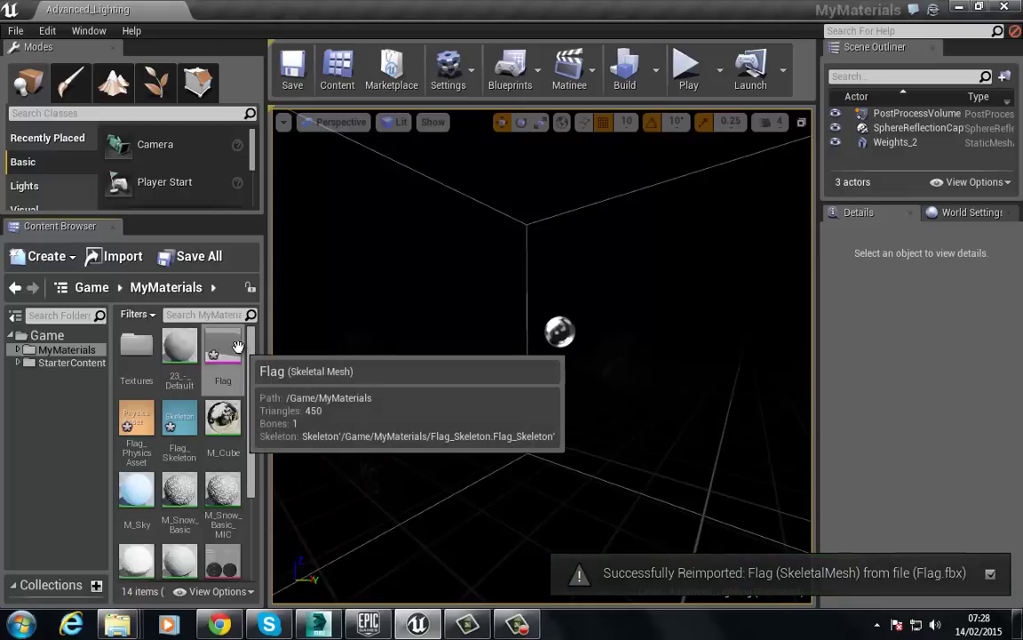
pyautogui.doubleClick(228, 347)
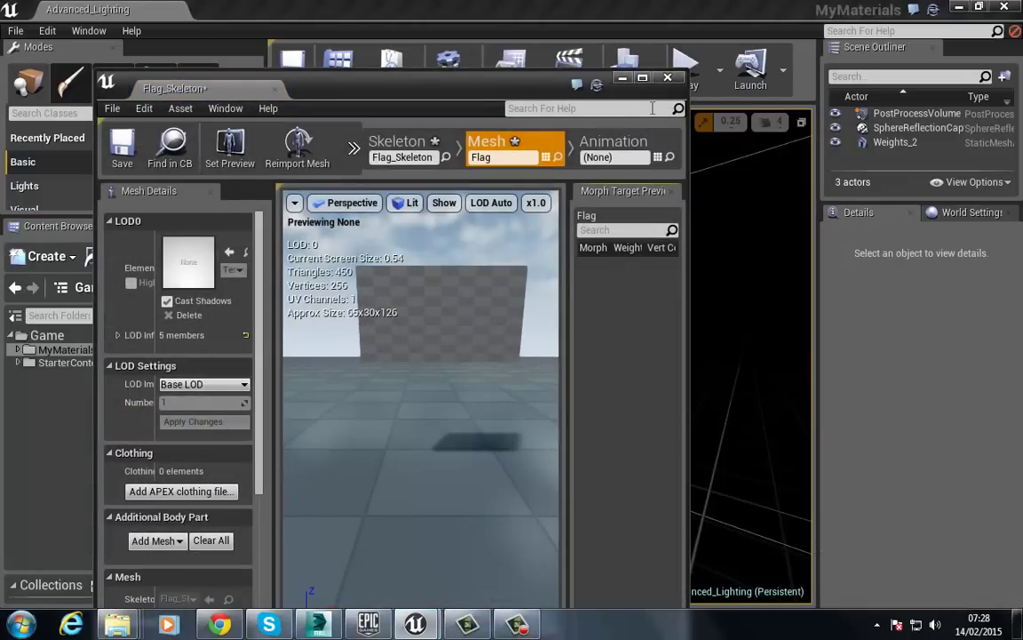
pyautogui.click(668, 78)
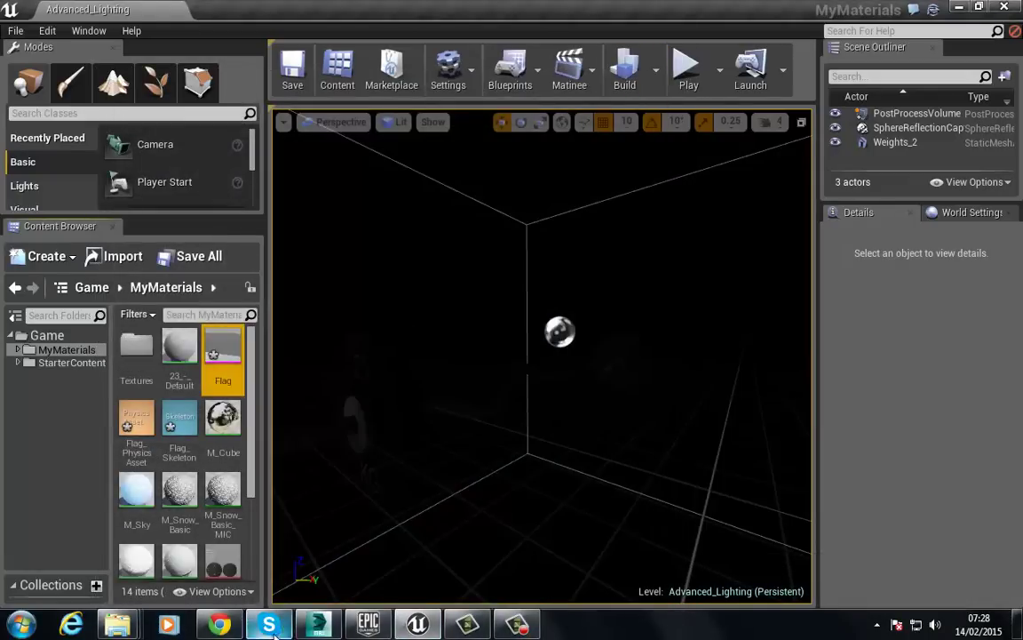
# - Switch to 3ds Max, select all objects, and start exporting the selection in Autodesk FBX format
pyautogui.click(309, 629)
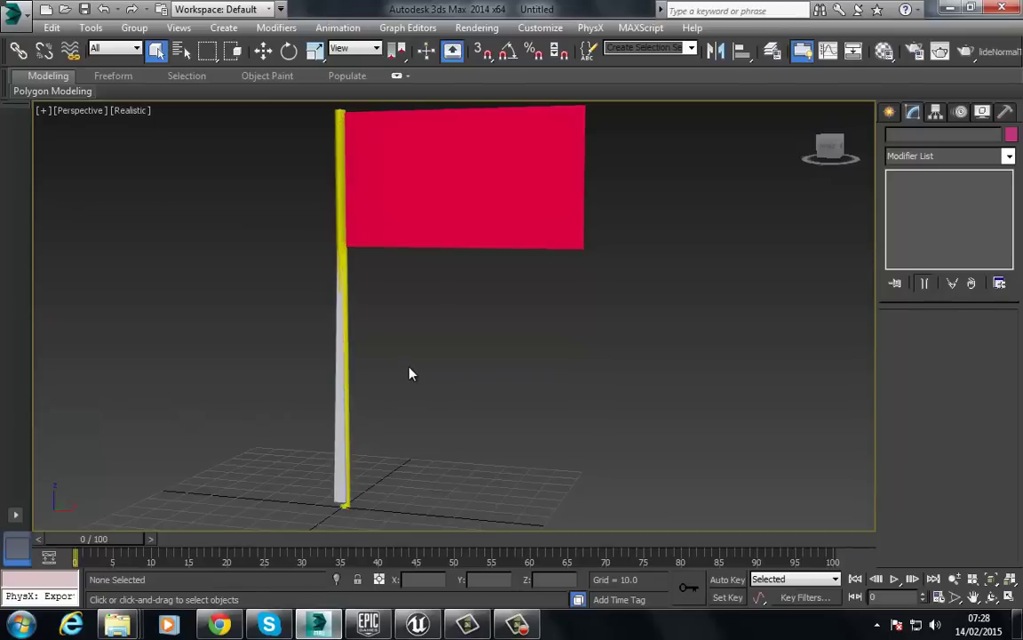
pyautogui.scroll(-4, 253, 287)
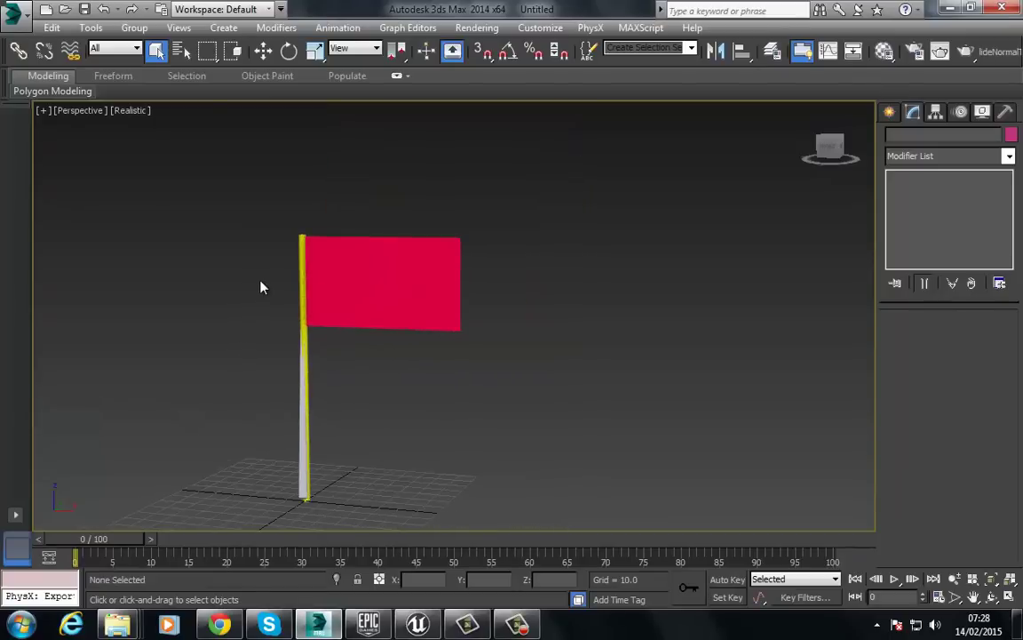
pyautogui.hotkey('ctrl', 'a')
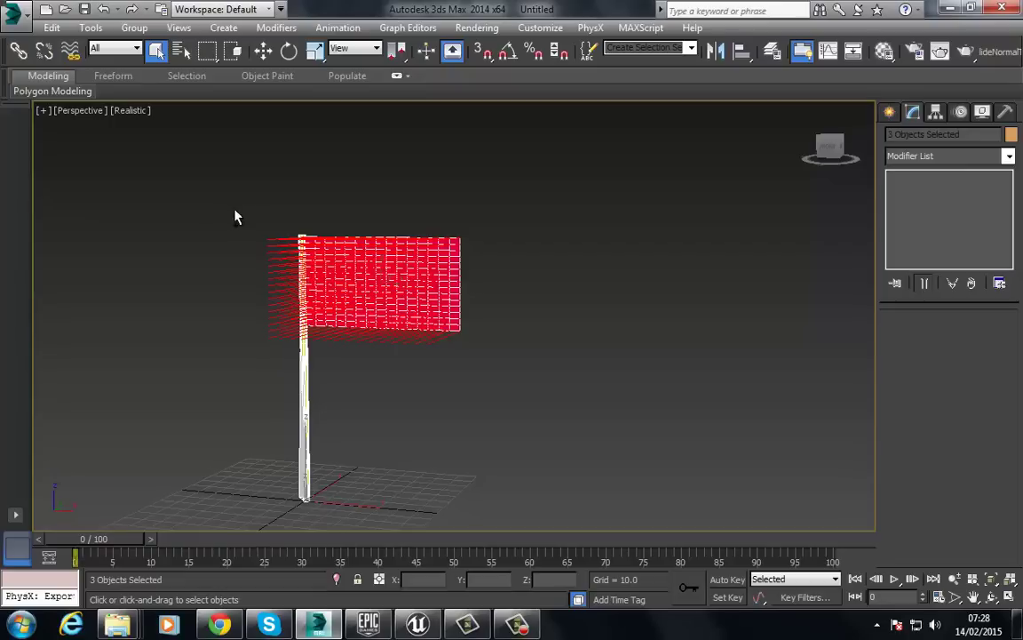
pyautogui.click(10, 11)
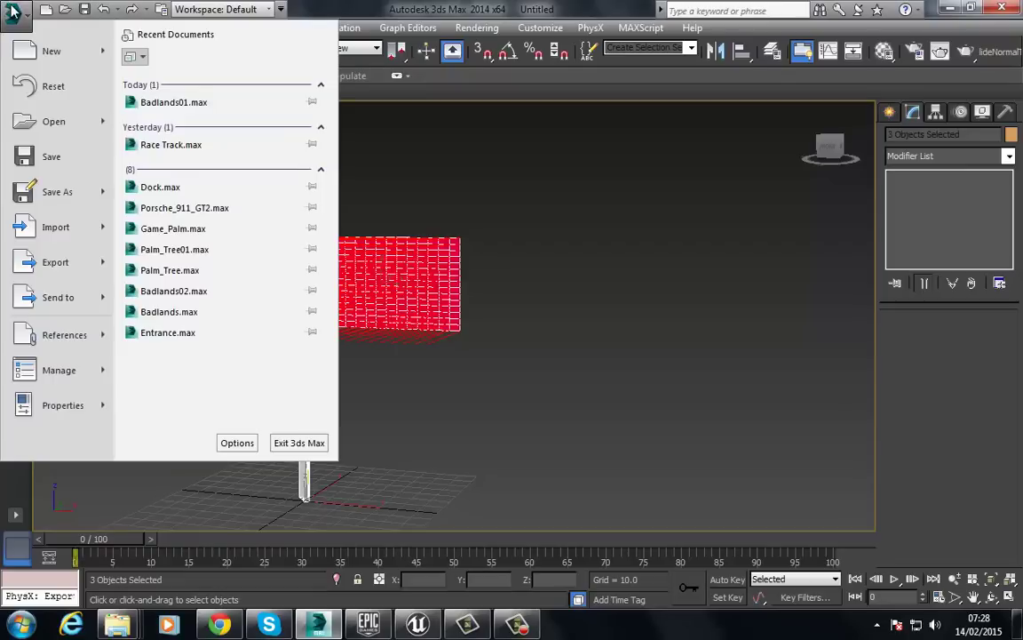
pyautogui.moveTo(63, 270)
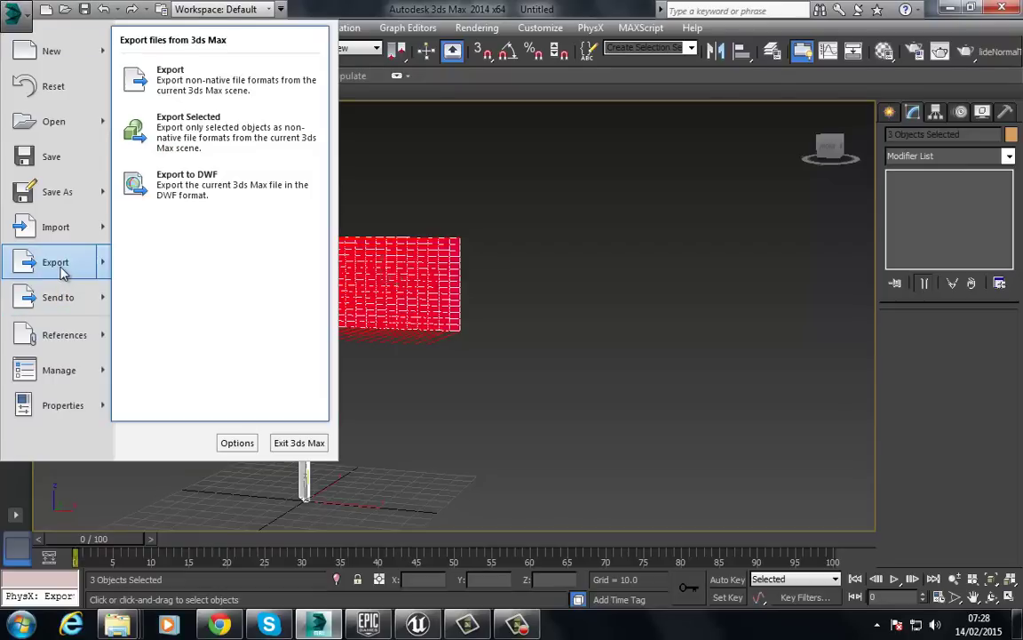
pyautogui.click(224, 142)
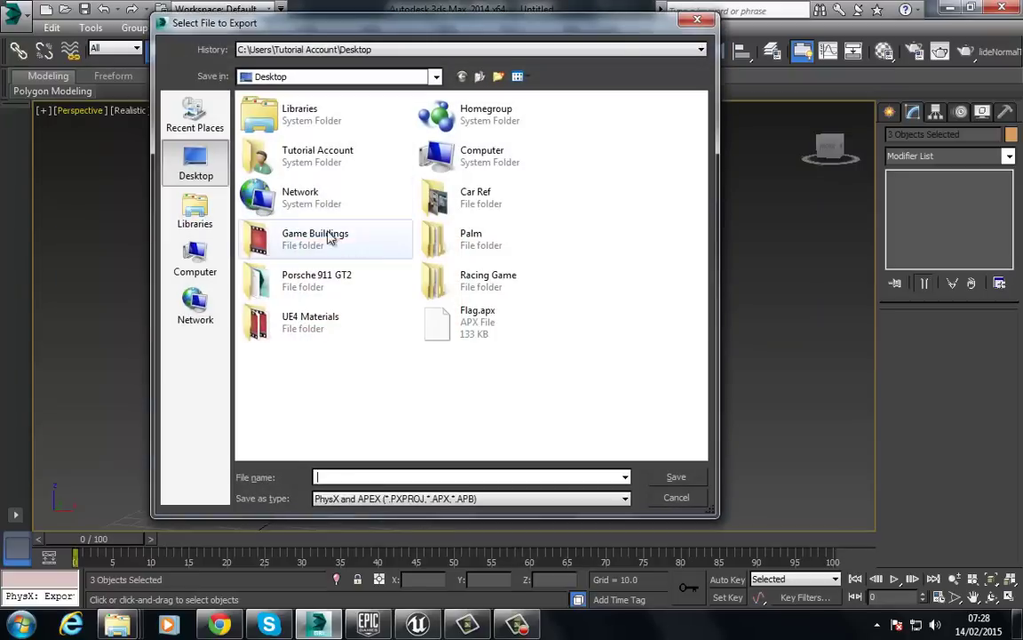
pyautogui.click(403, 499)
pyautogui.click(359, 304)
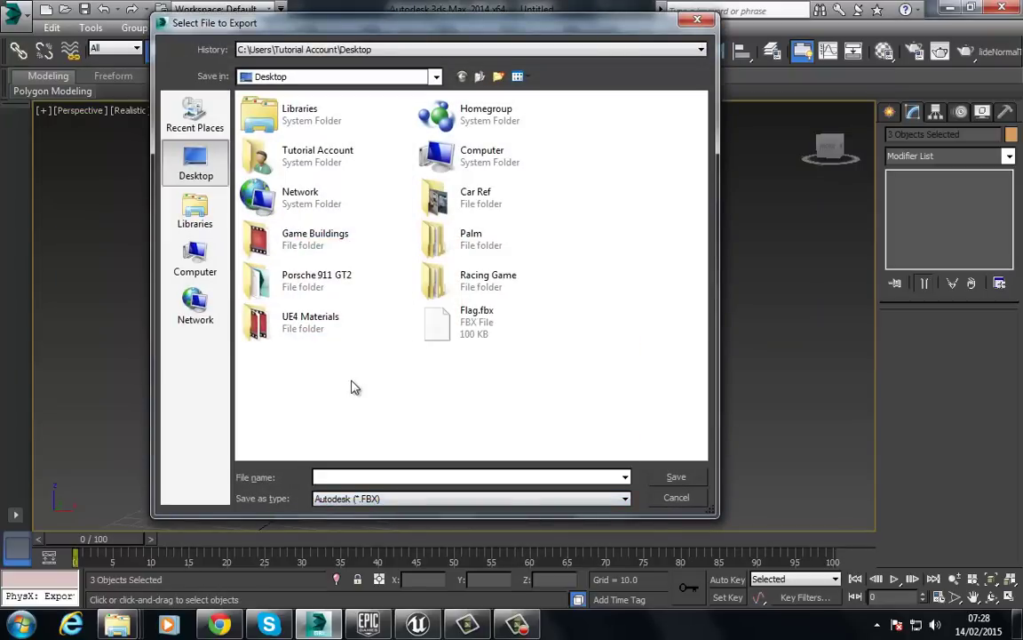
# - Export the selection over the existing Flag.fbx on the Desktop, accepting the FBX export options
pyautogui.click(419, 502)
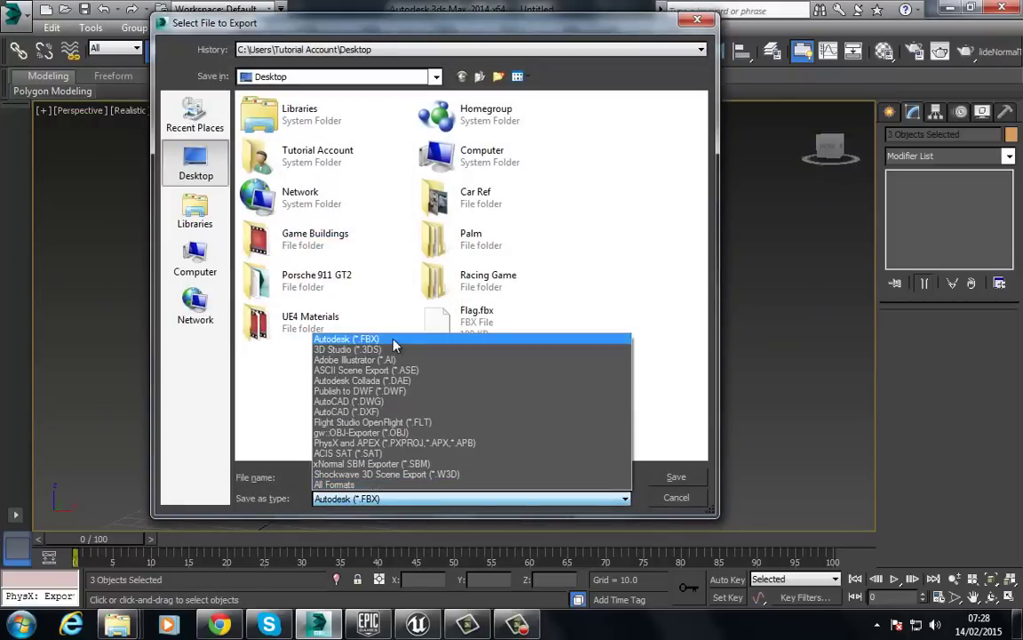
pyautogui.click(355, 396)
pyautogui.click(443, 321)
pyautogui.doubleClick(444, 322)
pyautogui.click(555, 365)
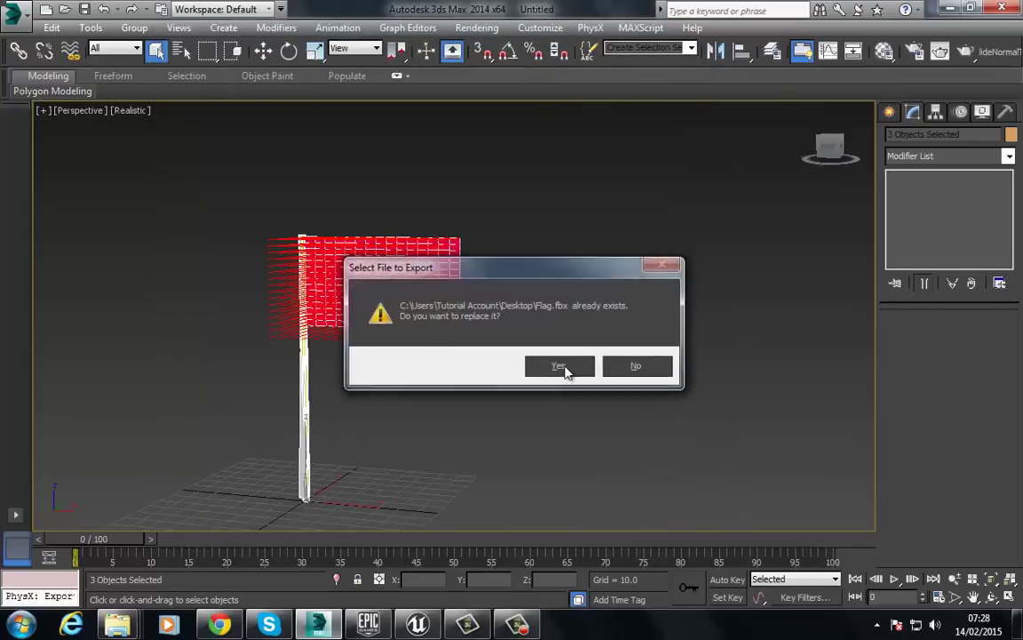
pyautogui.click(520, 525)
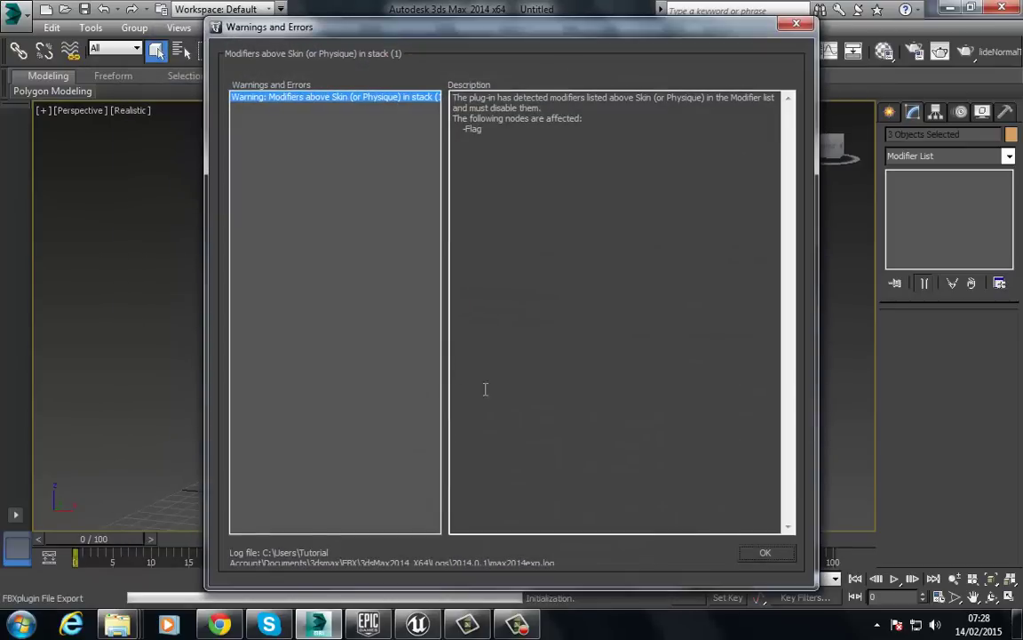
pyautogui.click(764, 551)
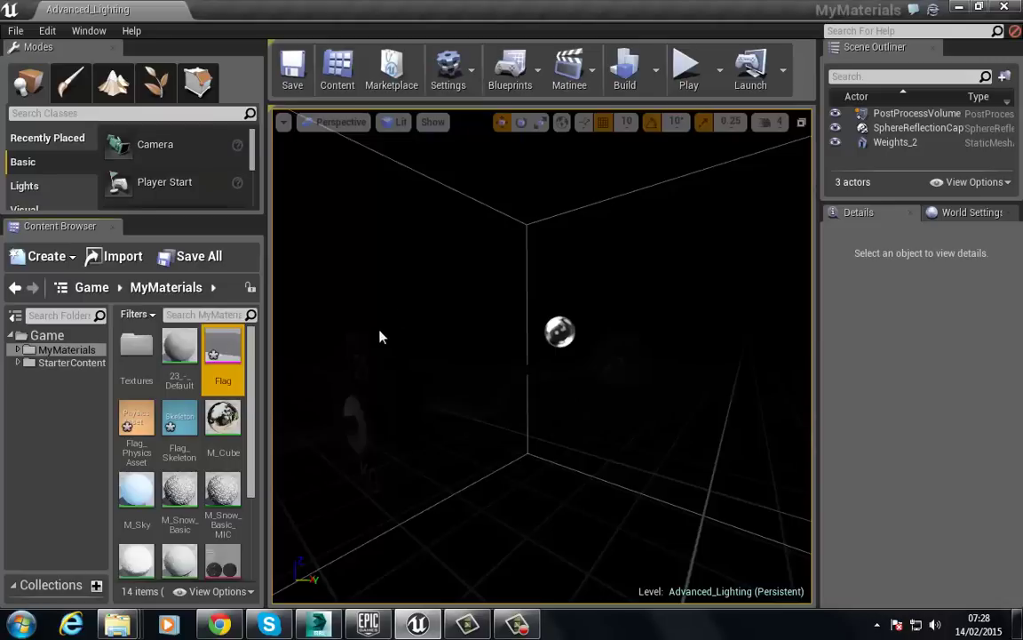
# - Switch to Unreal Engine, reimport the Flag skeletal mesh, and open it in a maximized mesh editor
pyautogui.rightClick(223, 351)
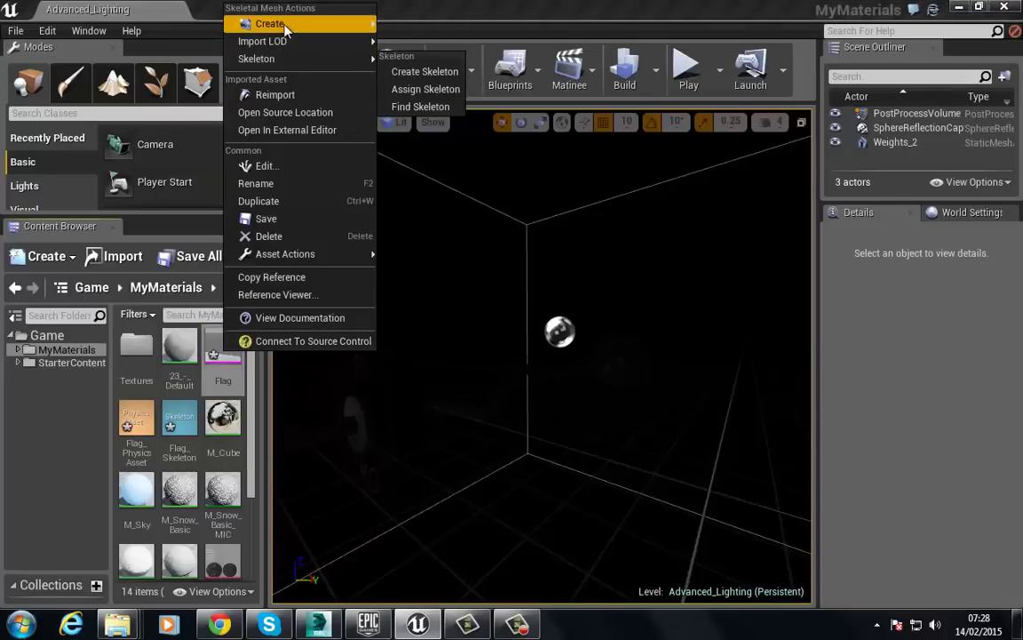
pyautogui.click(267, 94)
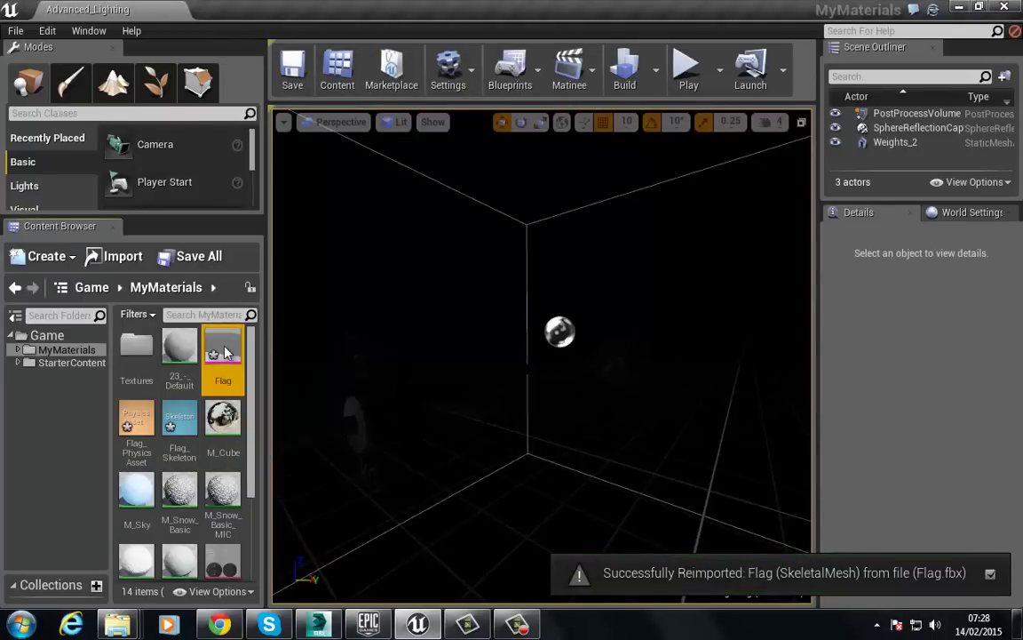
pyautogui.doubleClick(223, 351)
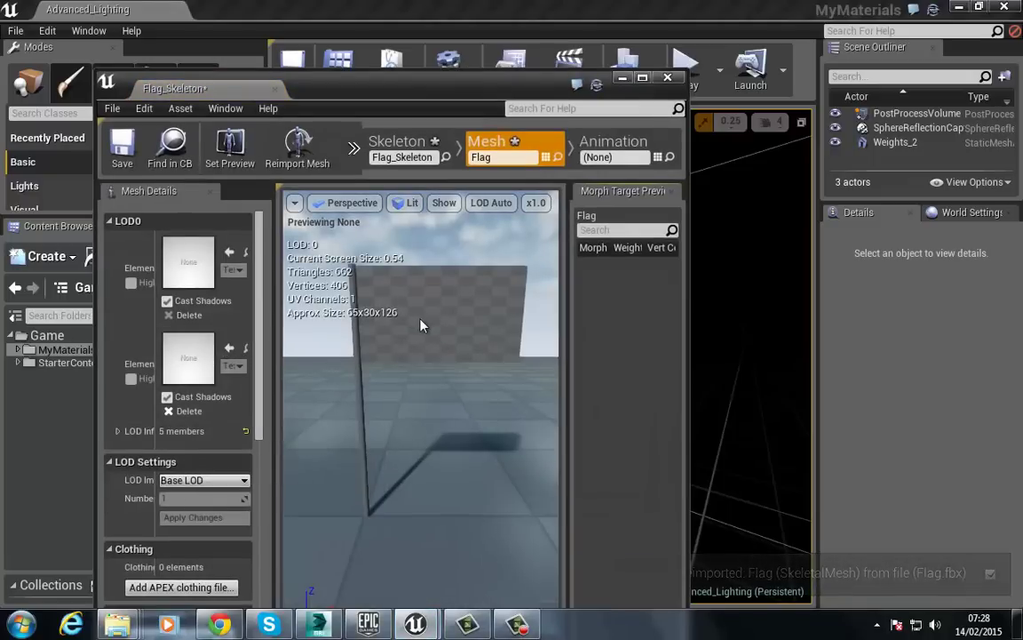
pyautogui.moveTo(409, 92); pyautogui.dragTo(399, 2)
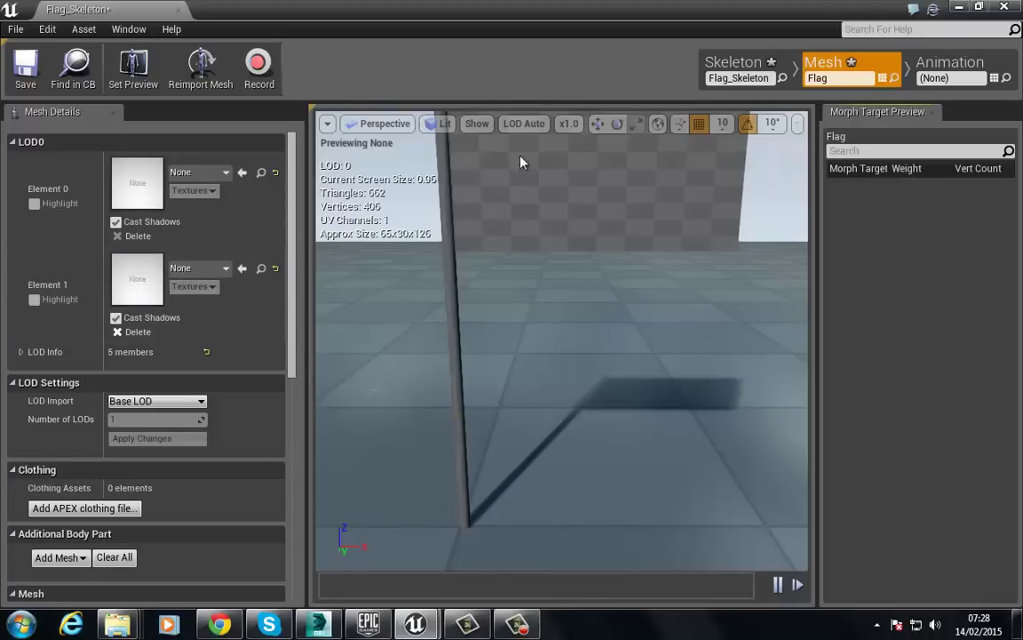
pyautogui.scroll(-3, 483, 319)
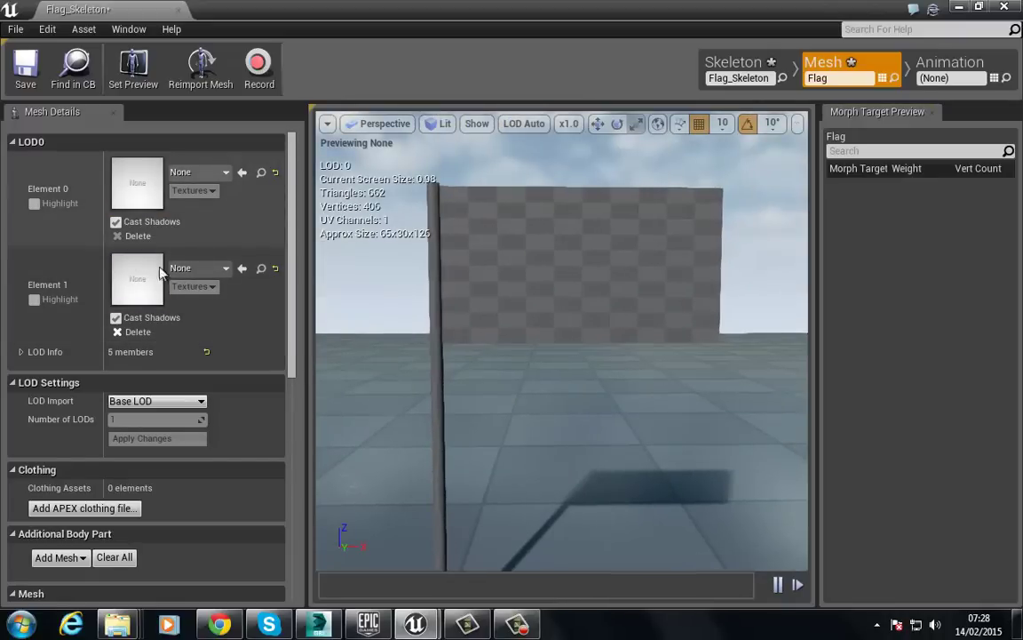
# - Add Flag.apx from the Desktop as an APEX clothing file for the Flag mesh
pyautogui.scroll(-5, 293, 288)
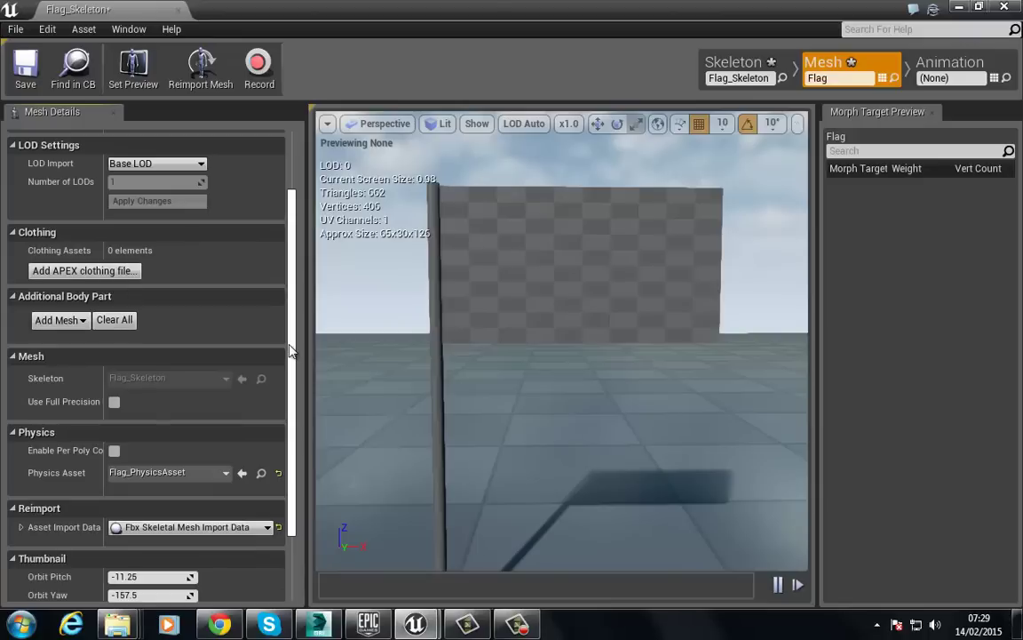
pyautogui.click(83, 271)
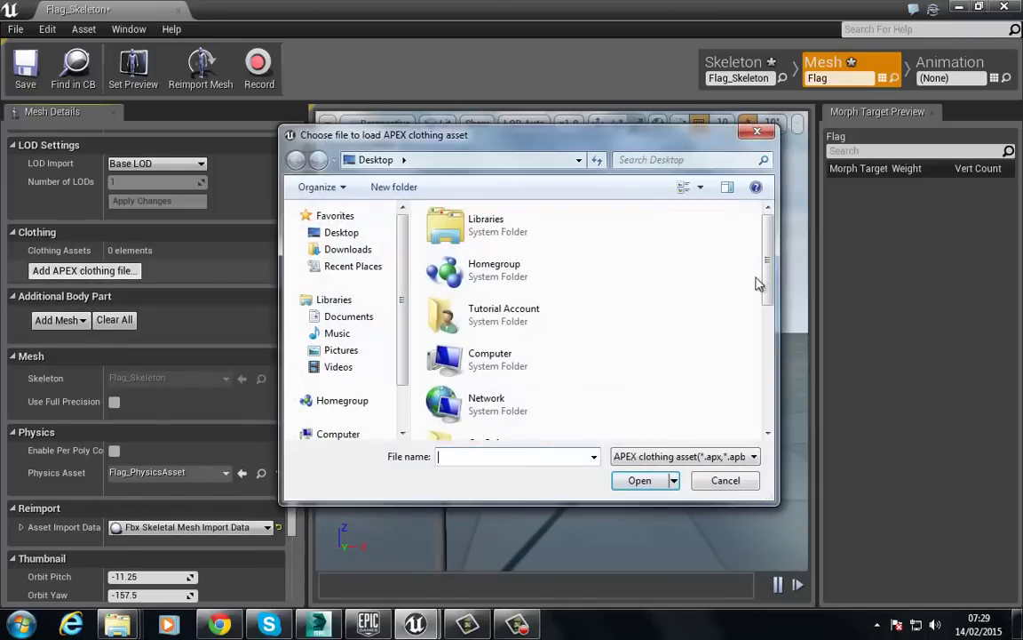
pyautogui.moveTo(771, 279); pyautogui.dragTo(770, 411)
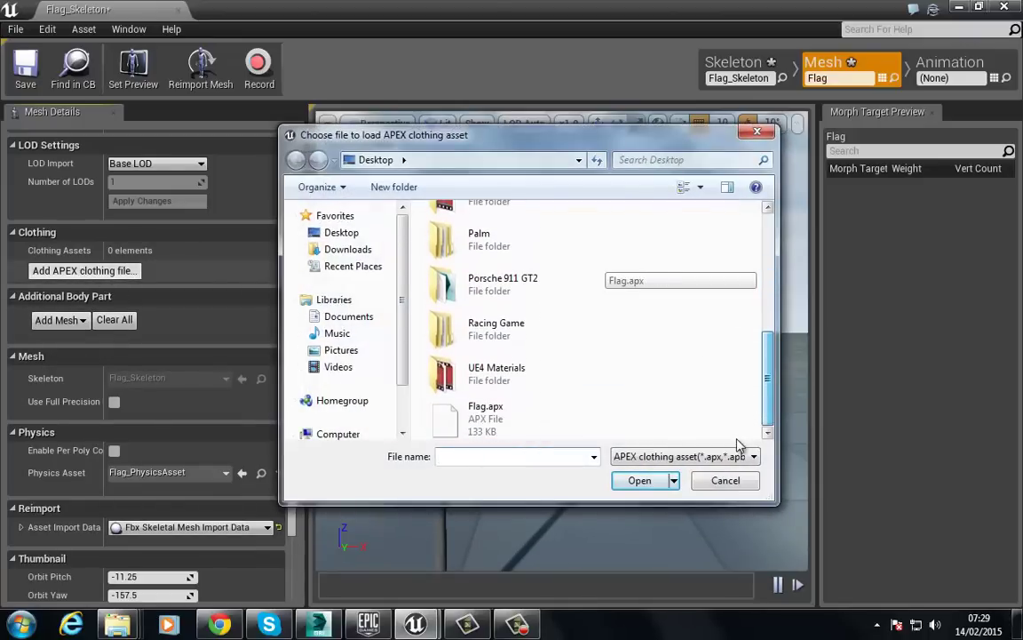
pyautogui.click(468, 420)
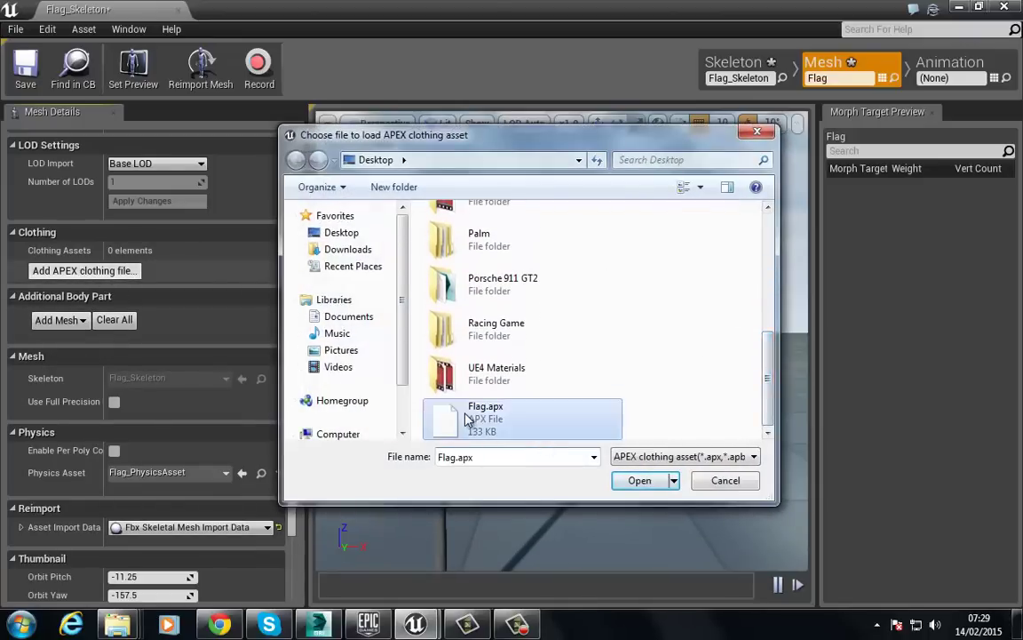
pyautogui.click(640, 484)
# - Assign the Flag.apx clothing asset to material Element 1 of LOD0
pyautogui.moveTo(289, 321); pyautogui.dragTo(266, 217)
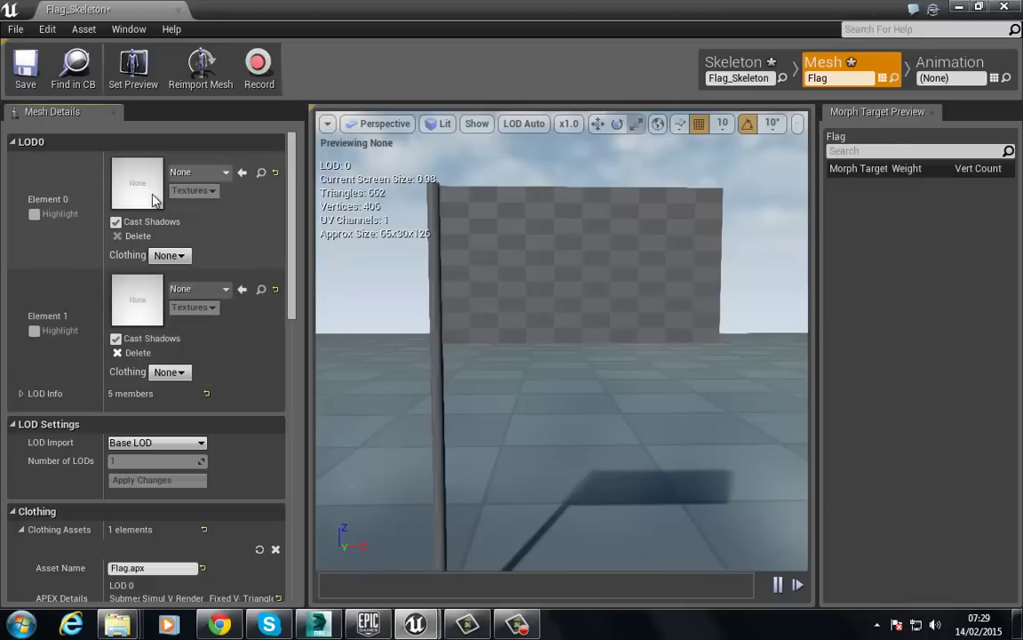
pyautogui.click(173, 374)
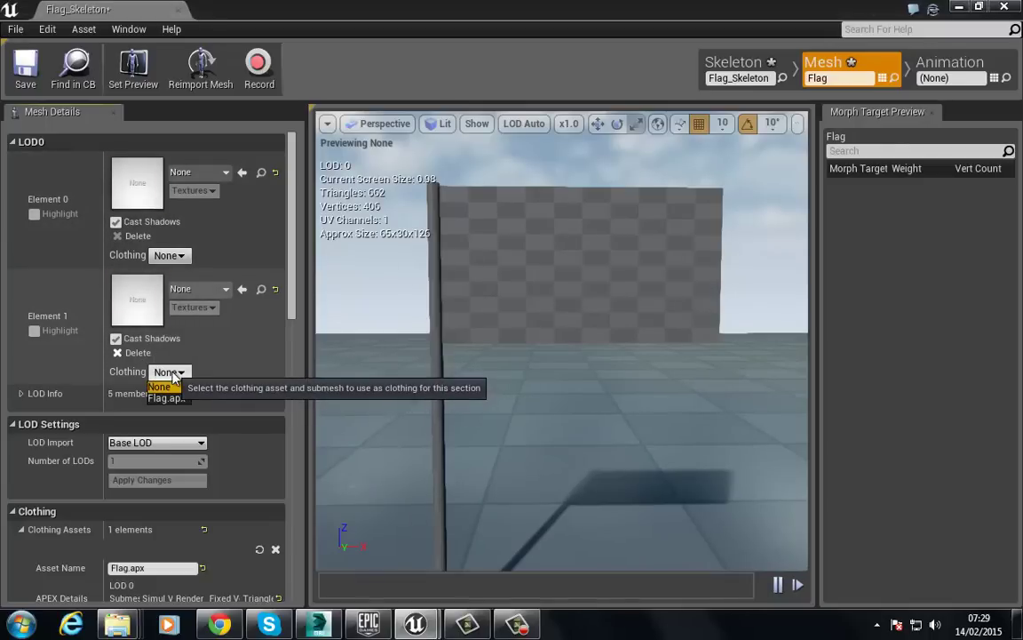
pyautogui.click(169, 398)
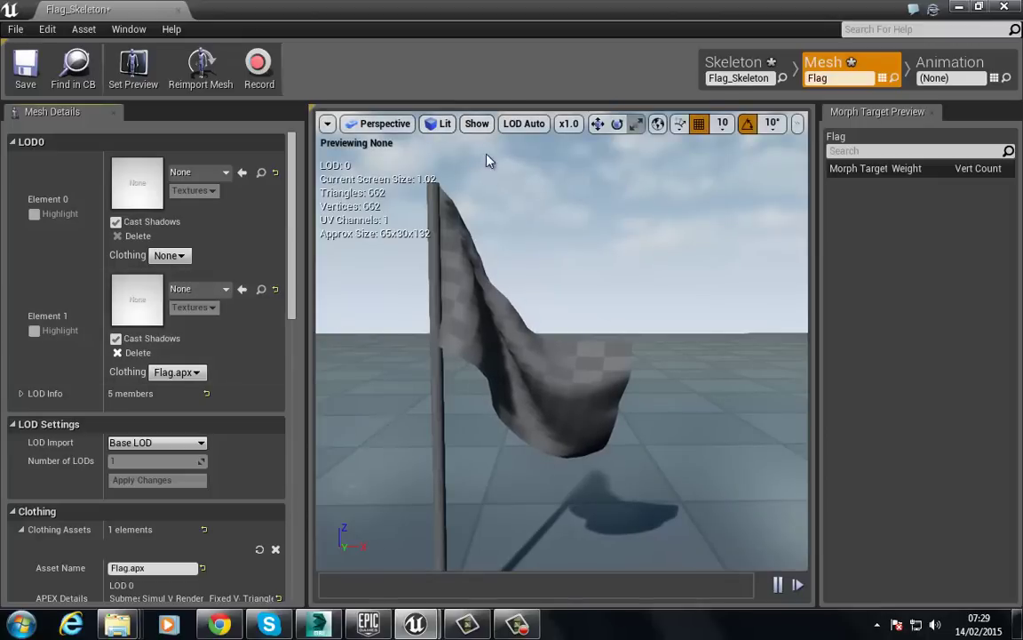
# - Enable Apply Wind for the clothing preview and watch the flag move in the viewport
pyautogui.click(476, 124)
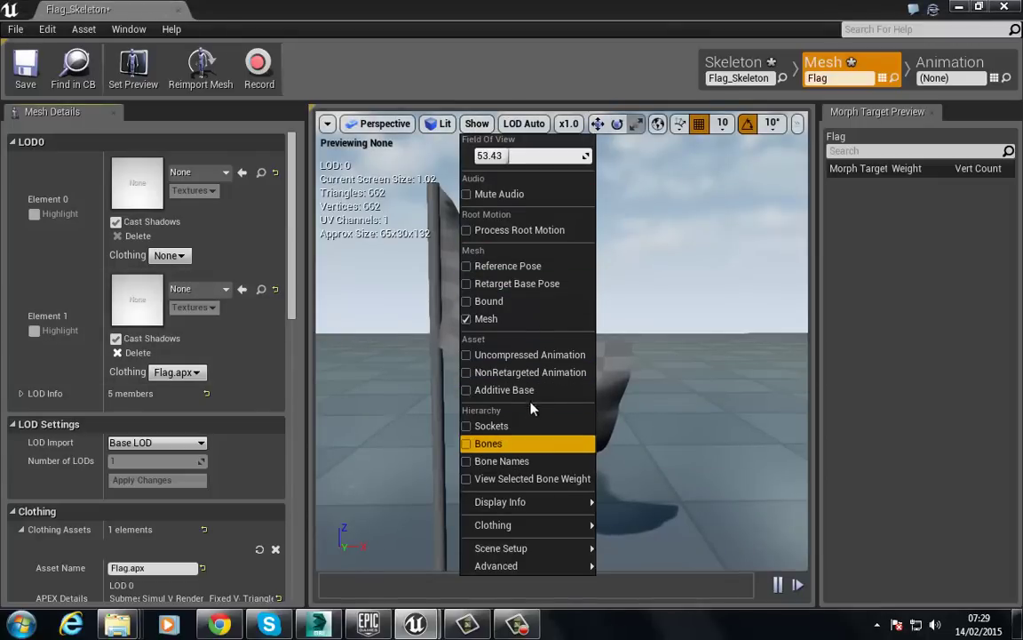
pyautogui.moveTo(531, 528)
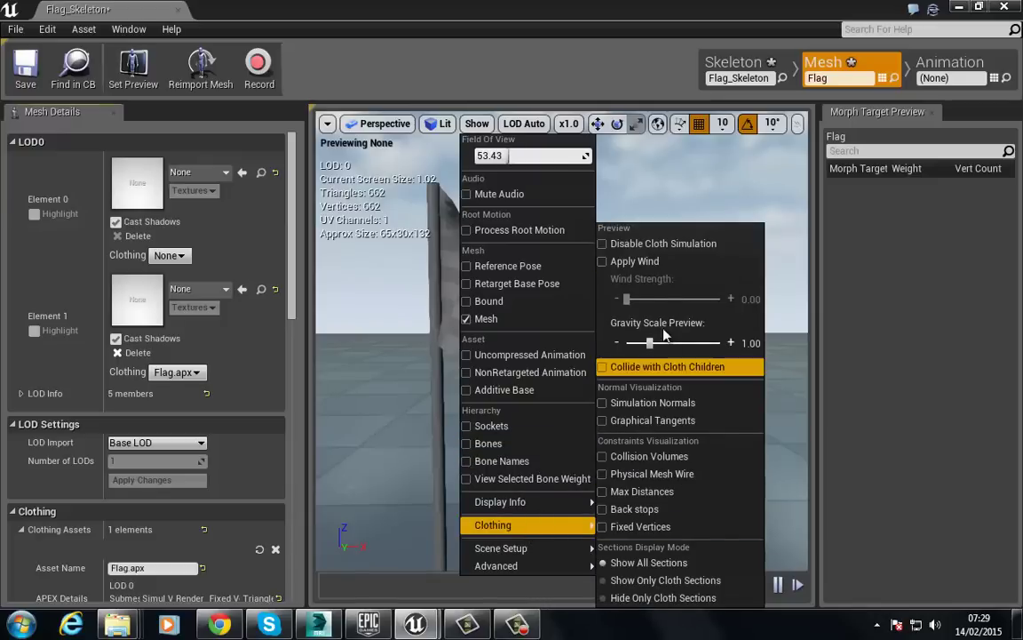
pyautogui.click(604, 262)
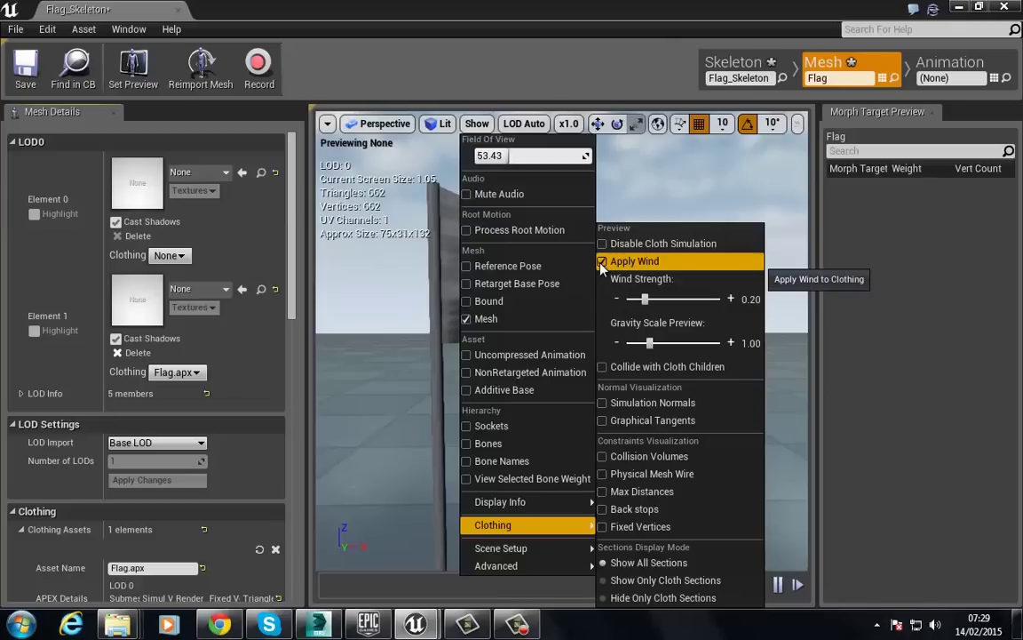
pyautogui.click(368, 295)
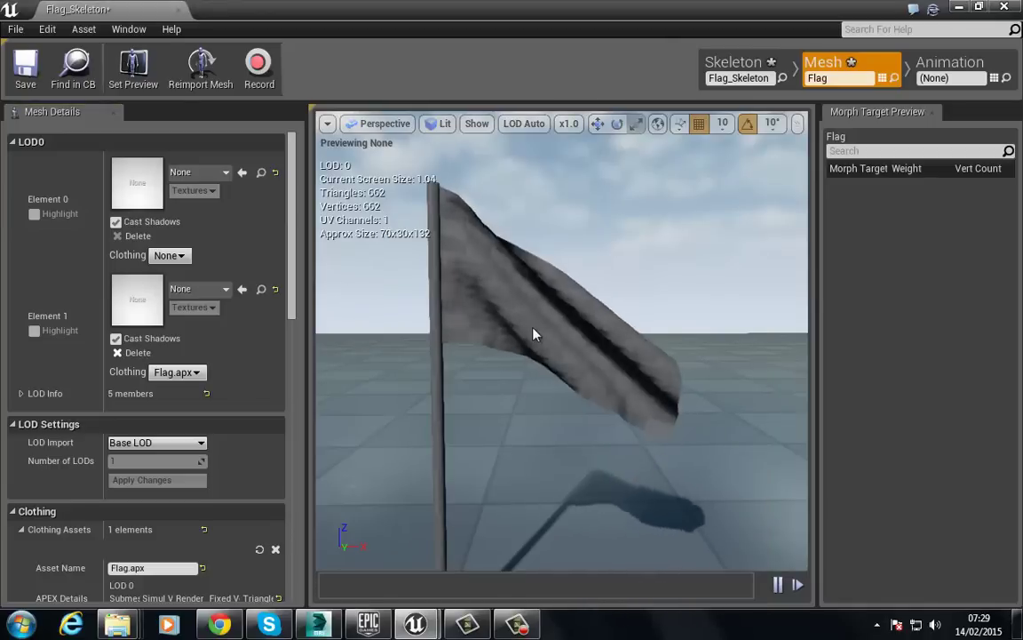
# - Set the clothing preview's wind strength to about 0.13 and watch how the flag reacts
pyautogui.click(475, 125)
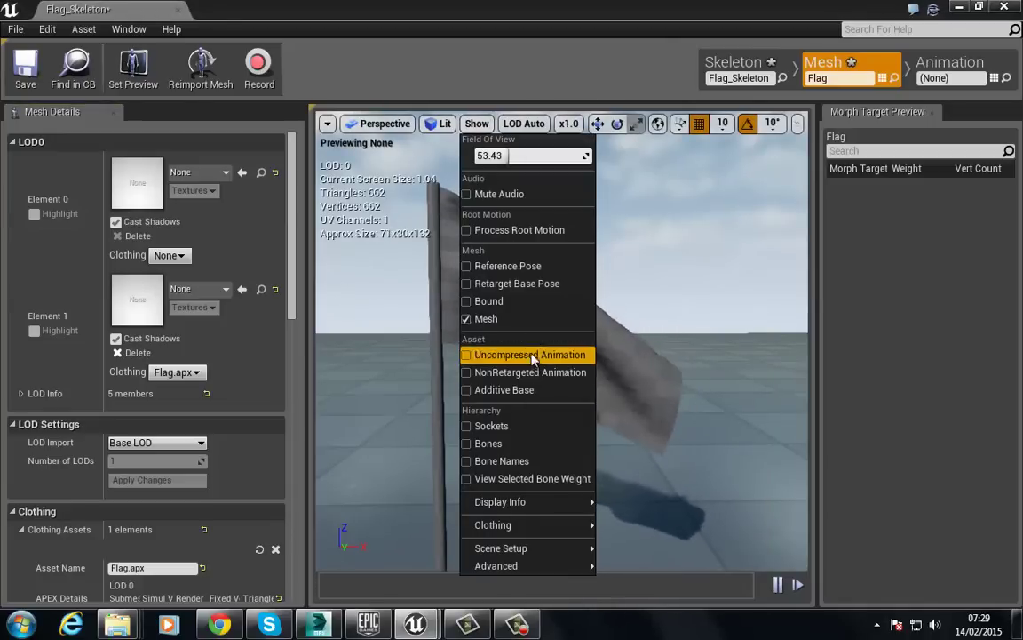
pyautogui.moveTo(493, 525)
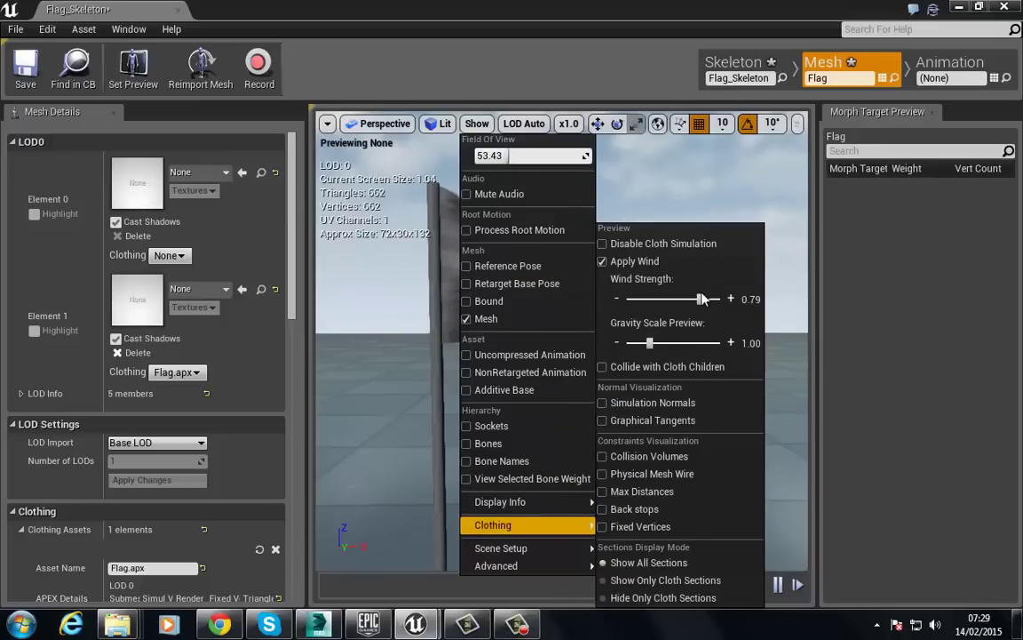
pyautogui.moveTo(699, 301); pyautogui.dragTo(623, 309)
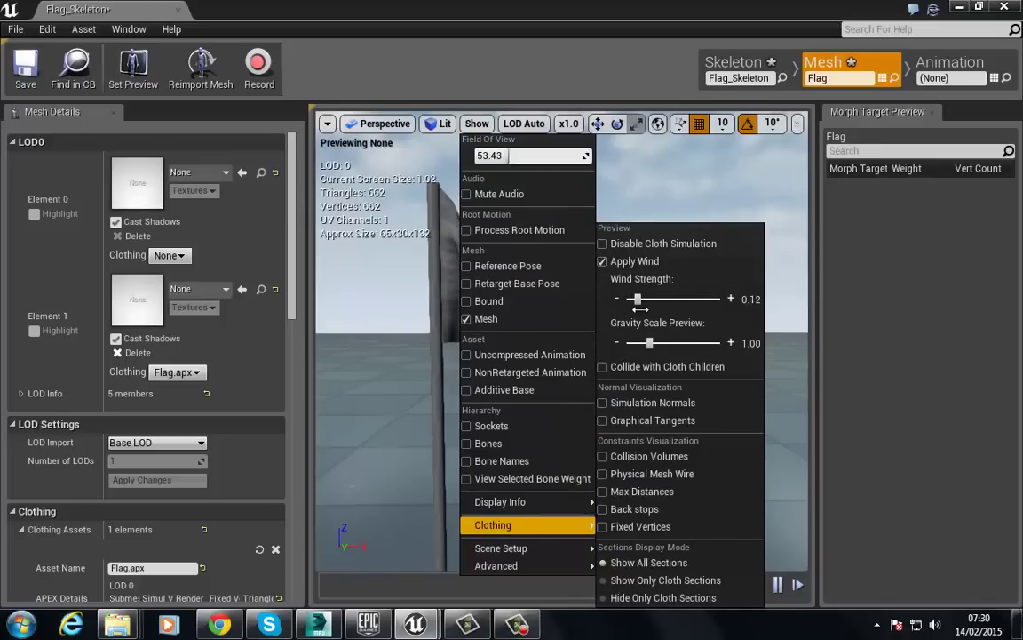
pyautogui.click(373, 320)
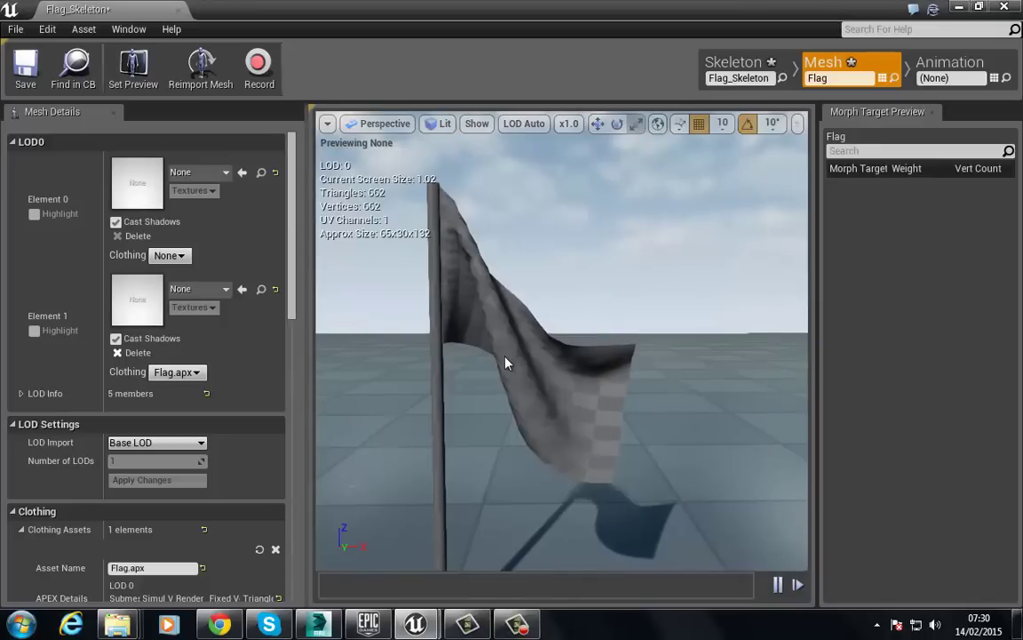
# - Set the clothing preview's wind strength to about 0.56 and move the mesh editor aside to uncover the Content Browser
pyautogui.click(477, 123)
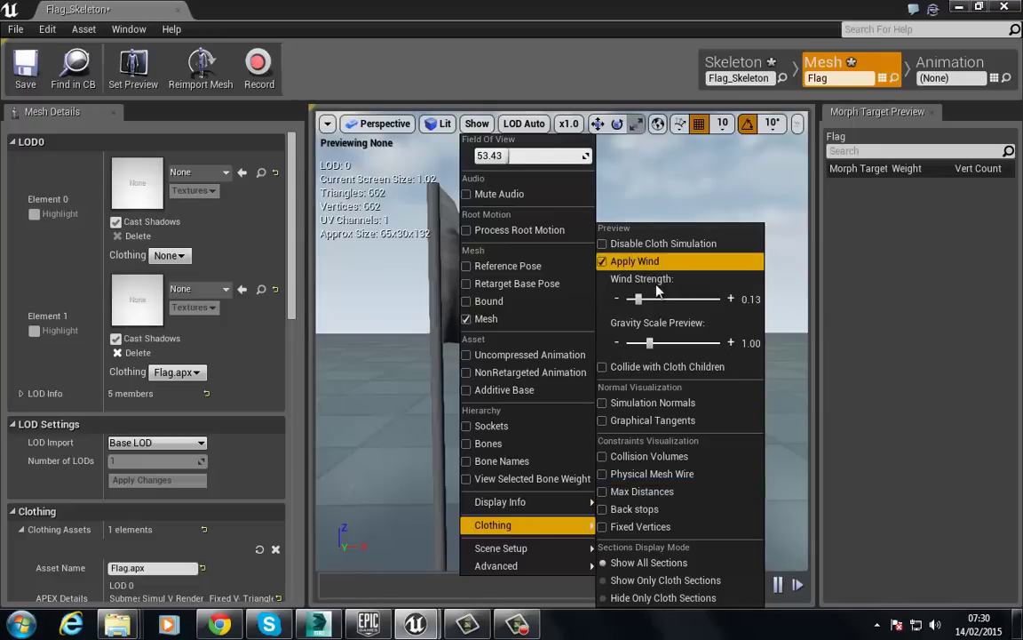
pyautogui.moveTo(633, 299); pyautogui.dragTo(682, 306)
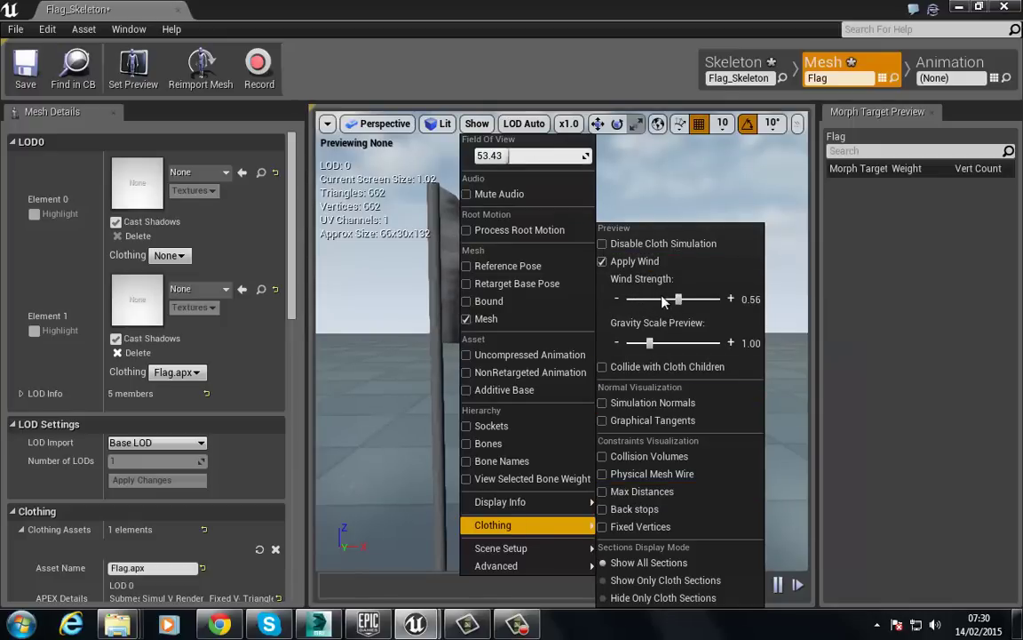
pyautogui.click(370, 280)
pyautogui.moveTo(497, 387); pyautogui.dragTo(547, 363, button='right')
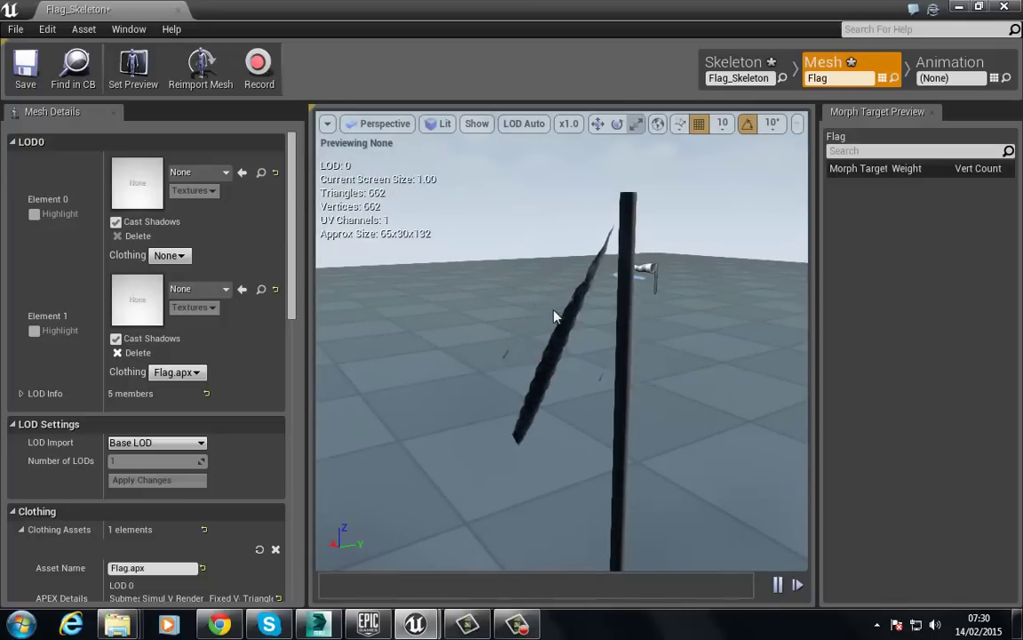
pyautogui.moveTo(382, 8); pyautogui.dragTo(654, 124)
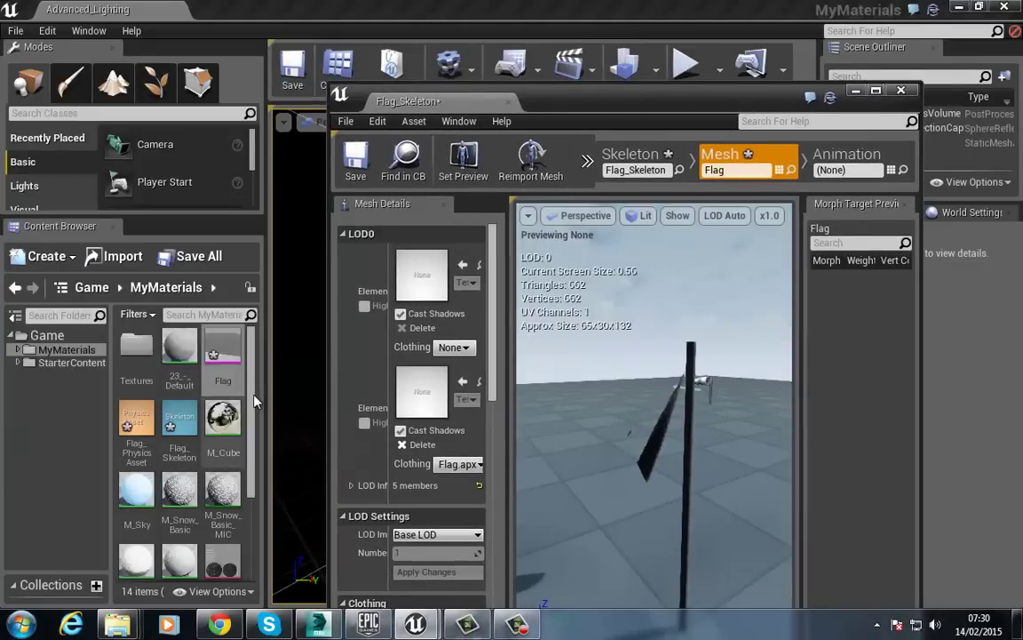
# - Create a new material named M_Cloth in the MyMaterials folder and open it in a maximized material editor
pyautogui.scroll(-2, 222, 497)
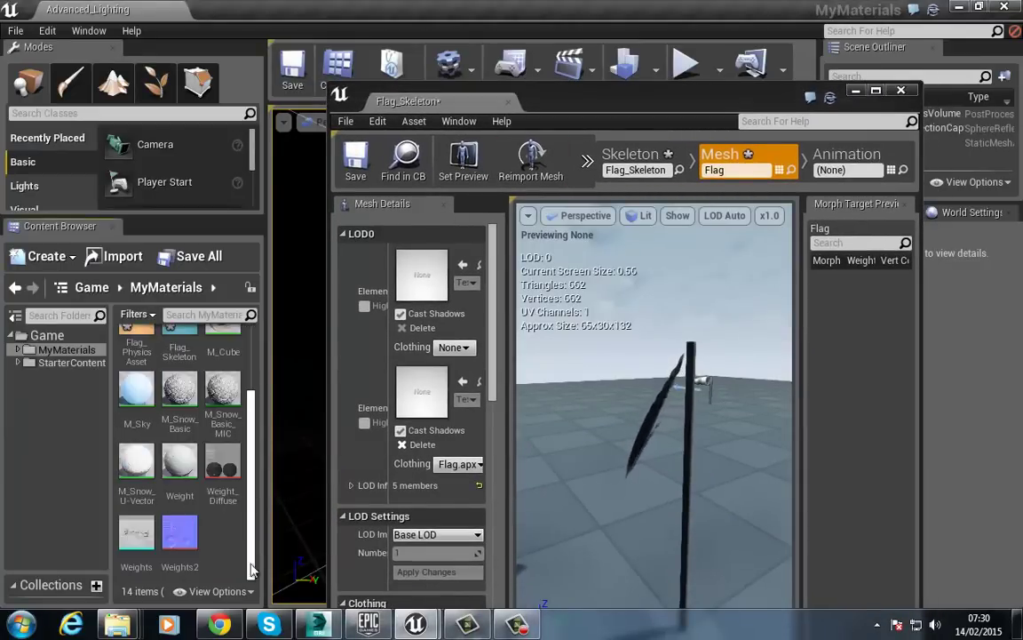
pyautogui.rightClick(217, 555)
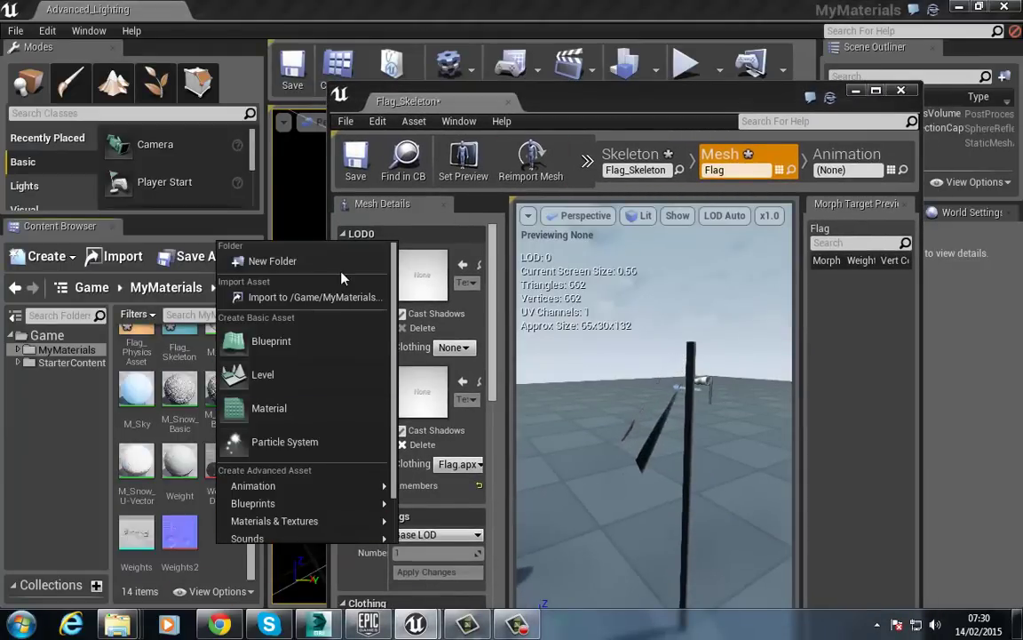
pyautogui.click(282, 408)
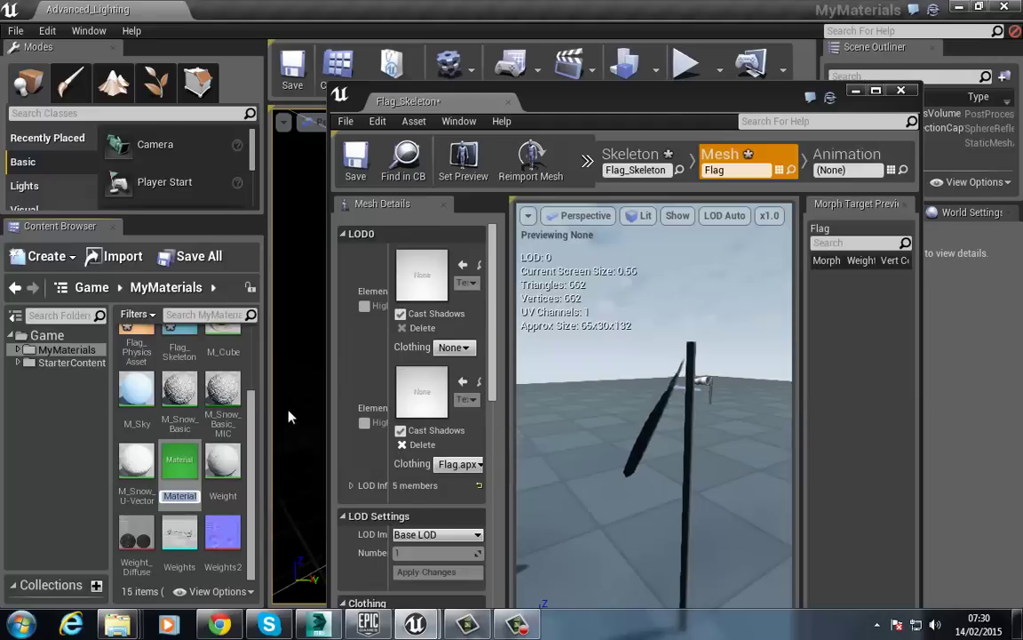
pyautogui.write('M_Clot')
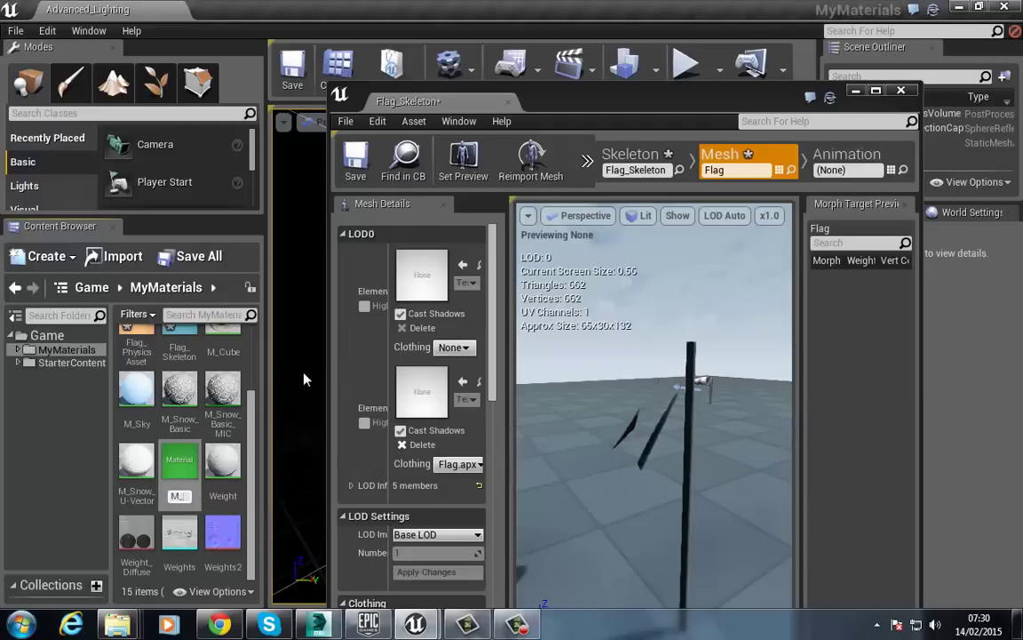
pyautogui.write('h')
pyautogui.press('Return')
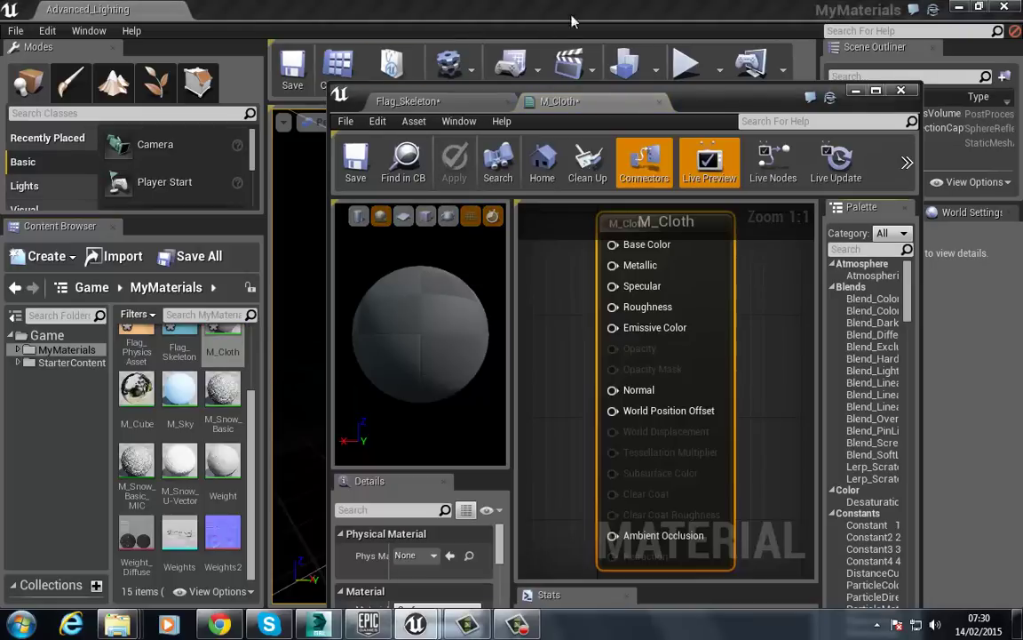
pyautogui.doubleClick(734, 108)
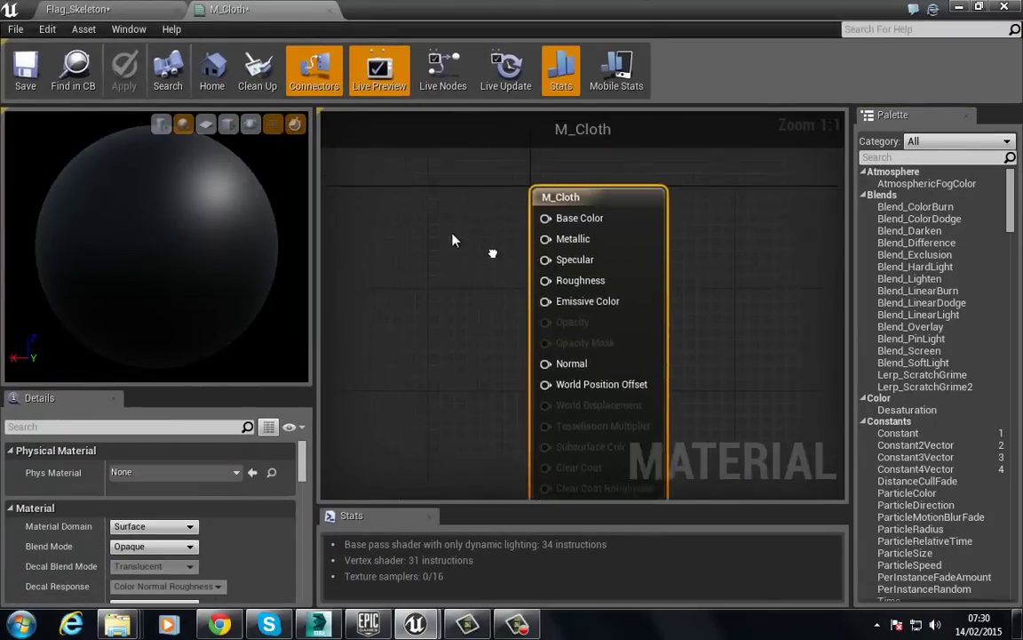
# - Add a Constant node with value 0.5 and connect it to the material's Base Color
pyautogui.press('1')
pyautogui.click(397, 269)
pyautogui.moveTo(435, 294); pyautogui.dragTo(619, 254)
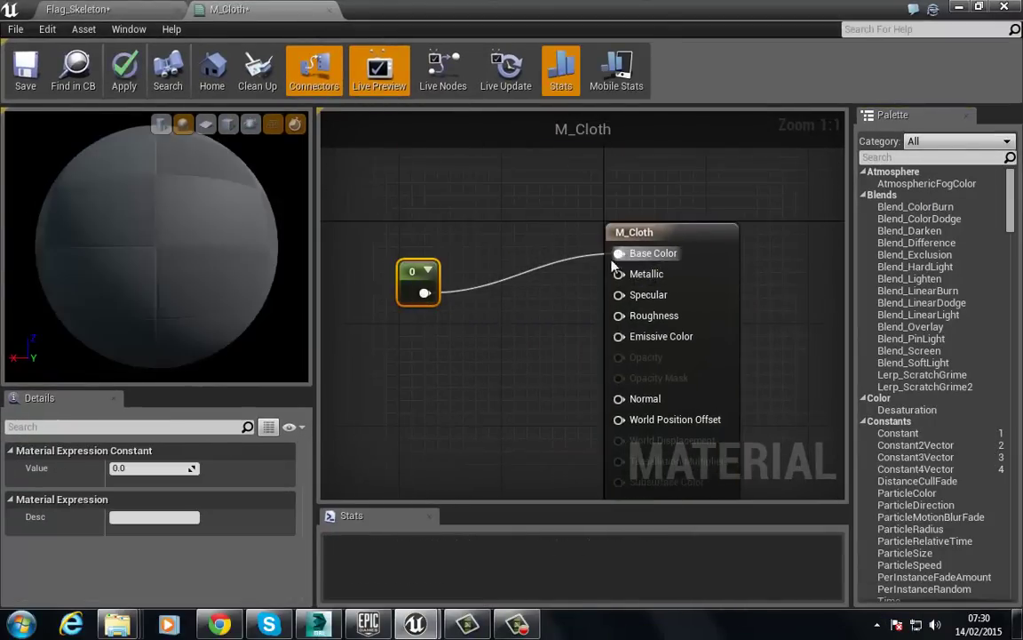
pyautogui.click(166, 468)
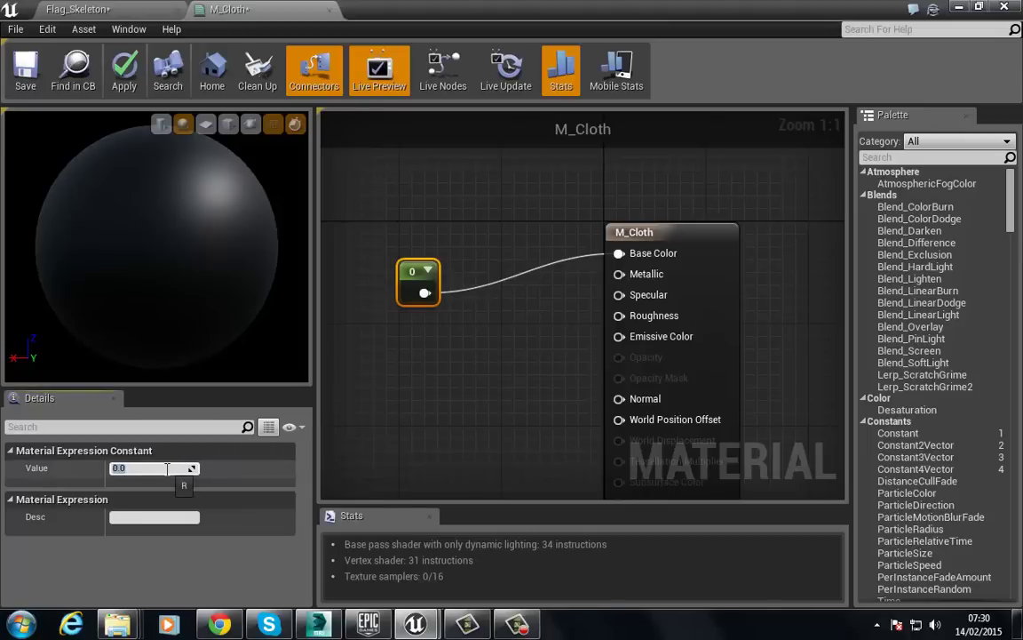
pyautogui.write('0.5')
pyautogui.press('Return')
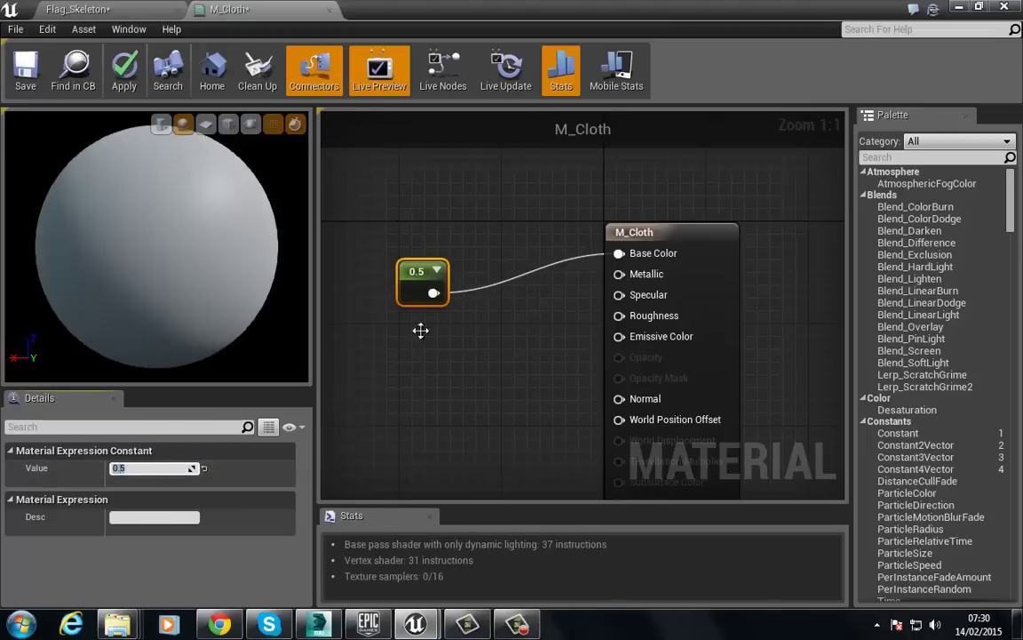
# - Add a second Constant node with value 1 and connect it to the material's Roughness
pyautogui.click(397, 343)
pyautogui.click(397, 344)
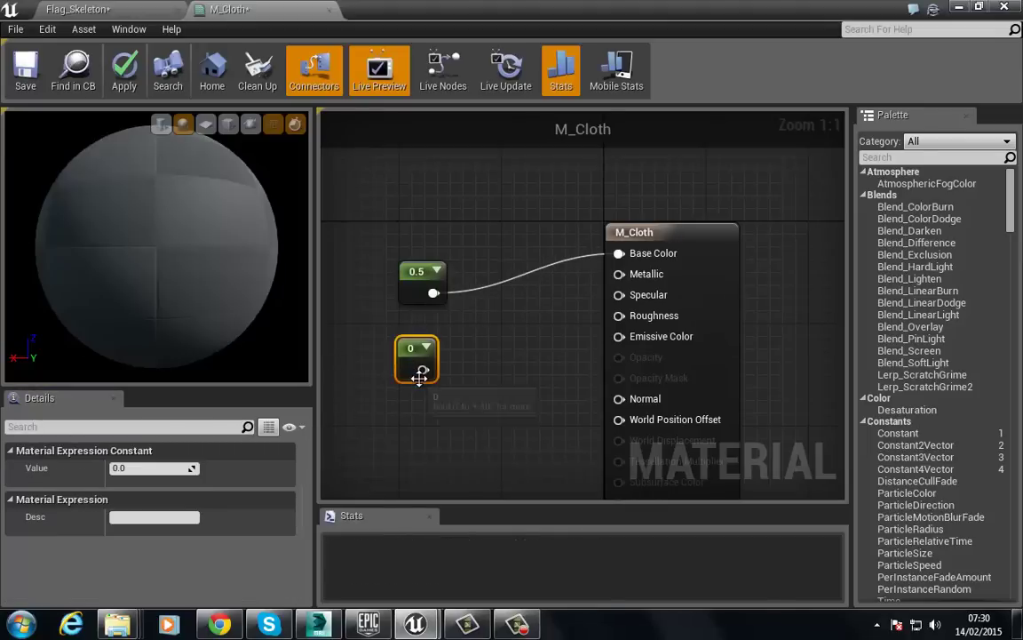
pyautogui.moveTo(423, 369); pyautogui.dragTo(627, 317)
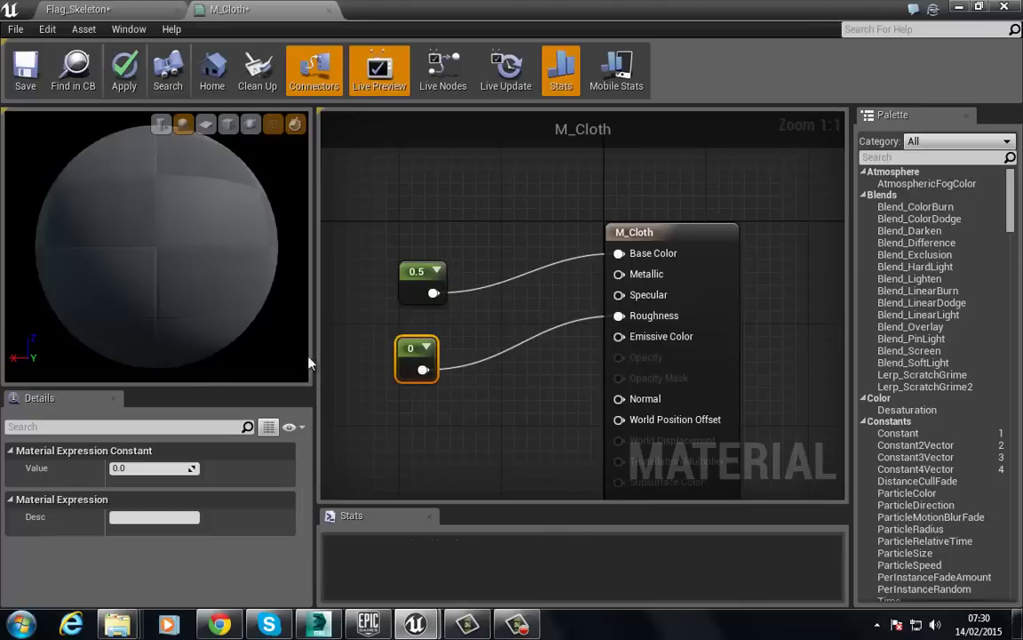
pyautogui.click(160, 468)
pyautogui.write('1')
pyautogui.press('Return')
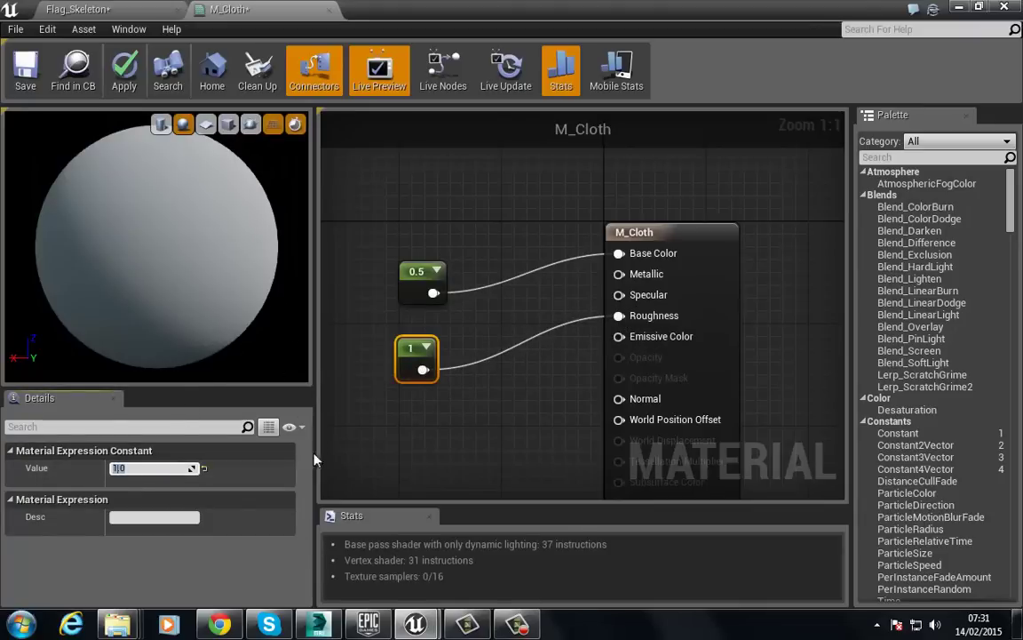
# - Enable Two Sided in the properties of the M_Cloth material
pyautogui.click(392, 393)
pyautogui.moveTo(304, 468); pyautogui.dragTo(302, 503)
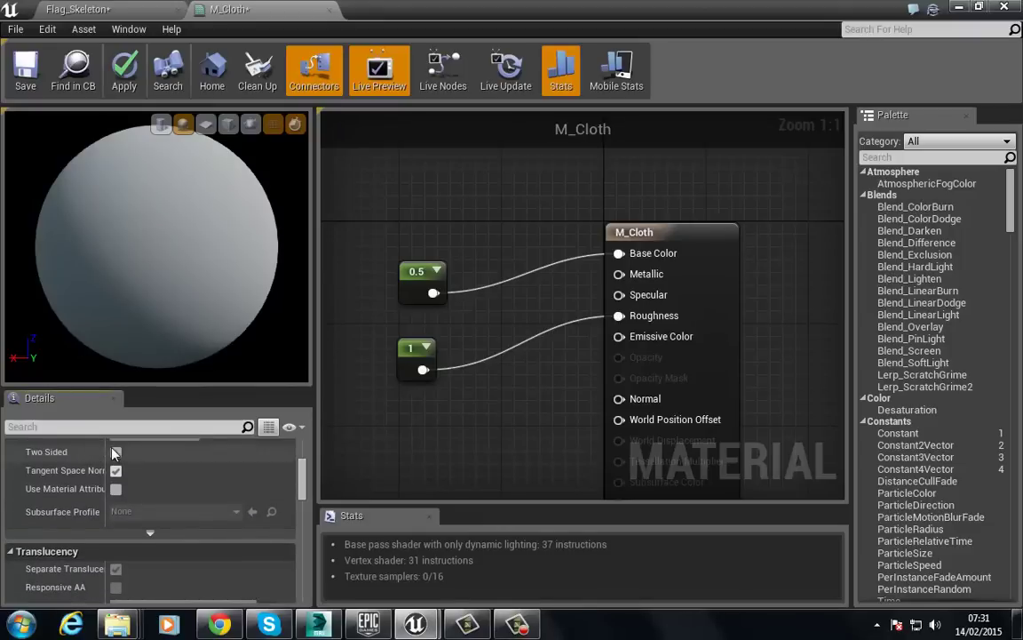
pyautogui.click(116, 452)
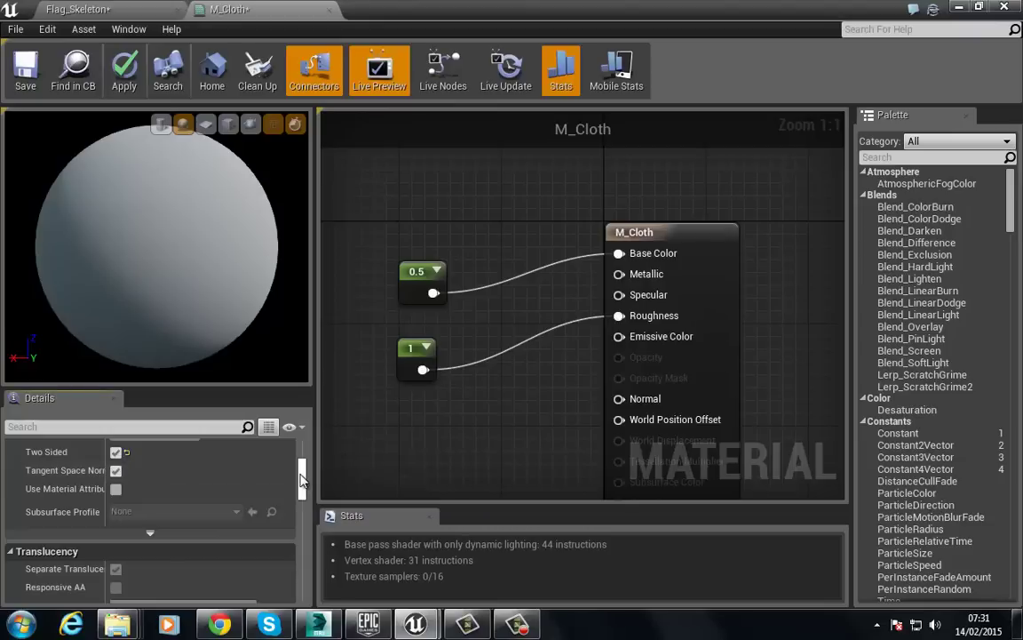
# - Enable the Used with Clothing option in the M_Cloth material's usage settings
pyautogui.moveTo(301, 480); pyautogui.dragTo(306, 524)
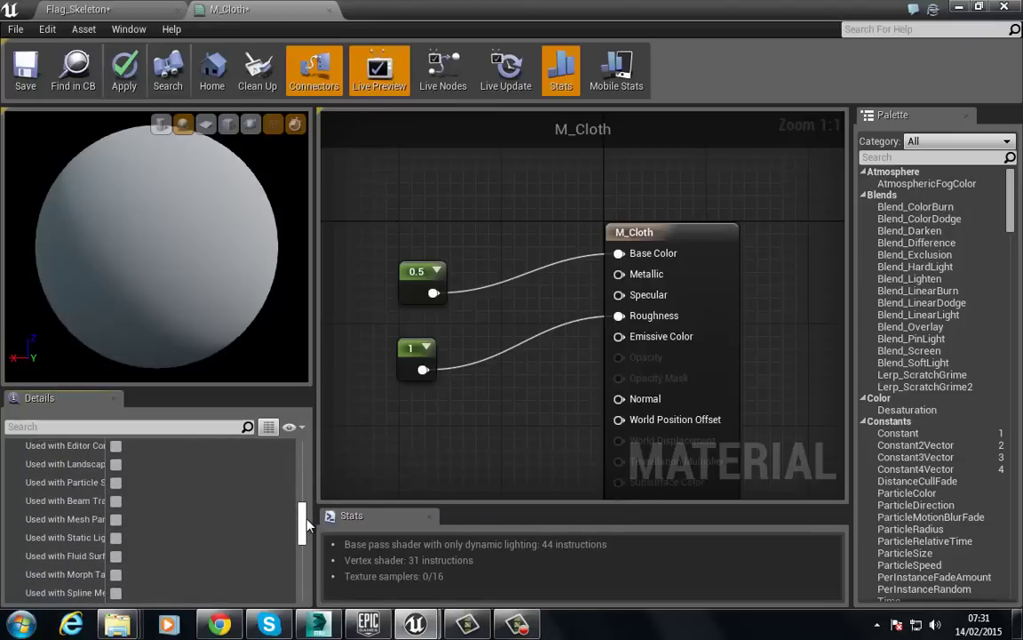
pyautogui.moveTo(107, 463); pyautogui.dragTo(142, 462)
pyautogui.moveTo(300, 538); pyautogui.dragTo(300, 551)
pyautogui.scroll(3, 267, 487)
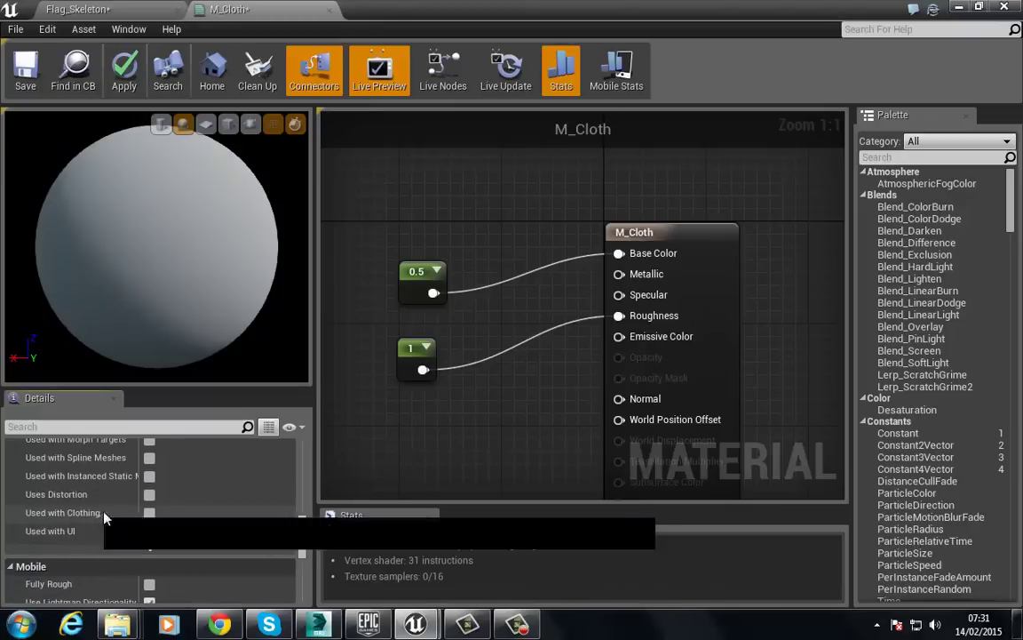
pyautogui.click(149, 513)
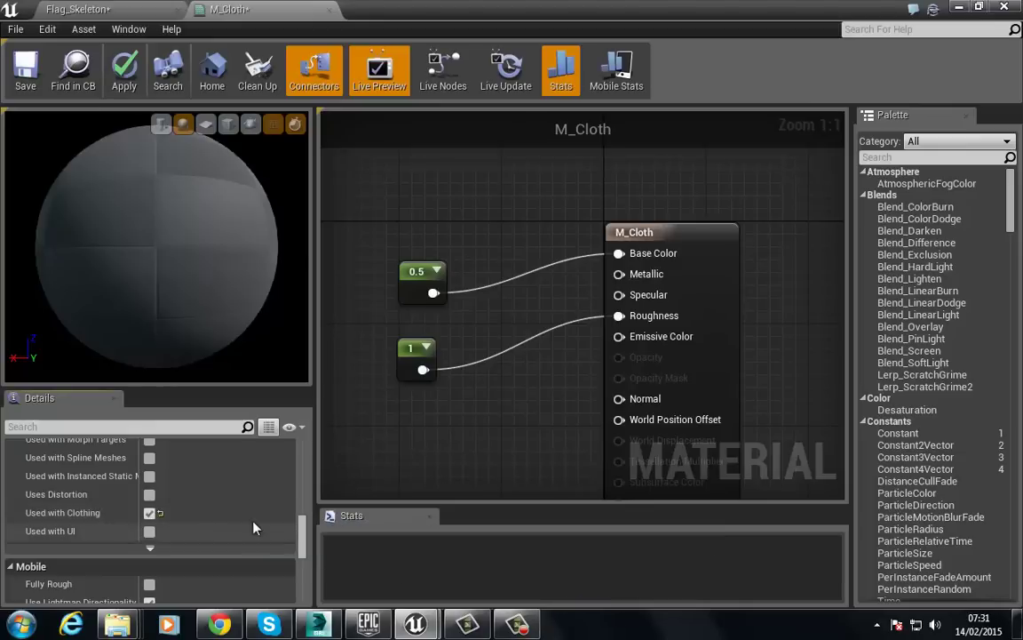
# - Enable Used with Skeletal Mesh in the material's usage settings and save M_Cloth
pyautogui.moveTo(302, 551); pyautogui.dragTo(295, 529)
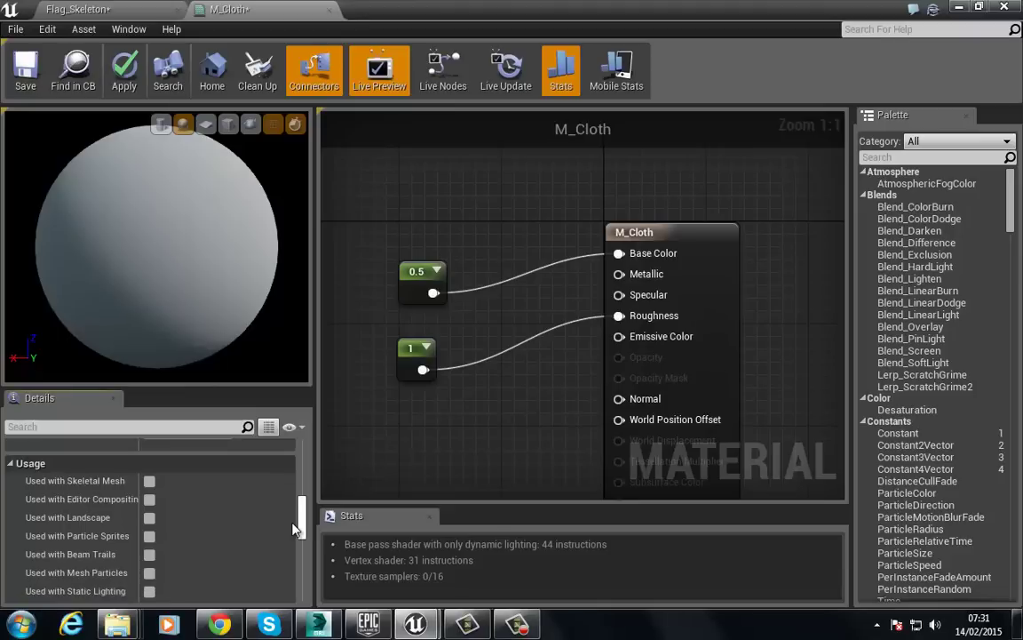
pyautogui.click(150, 482)
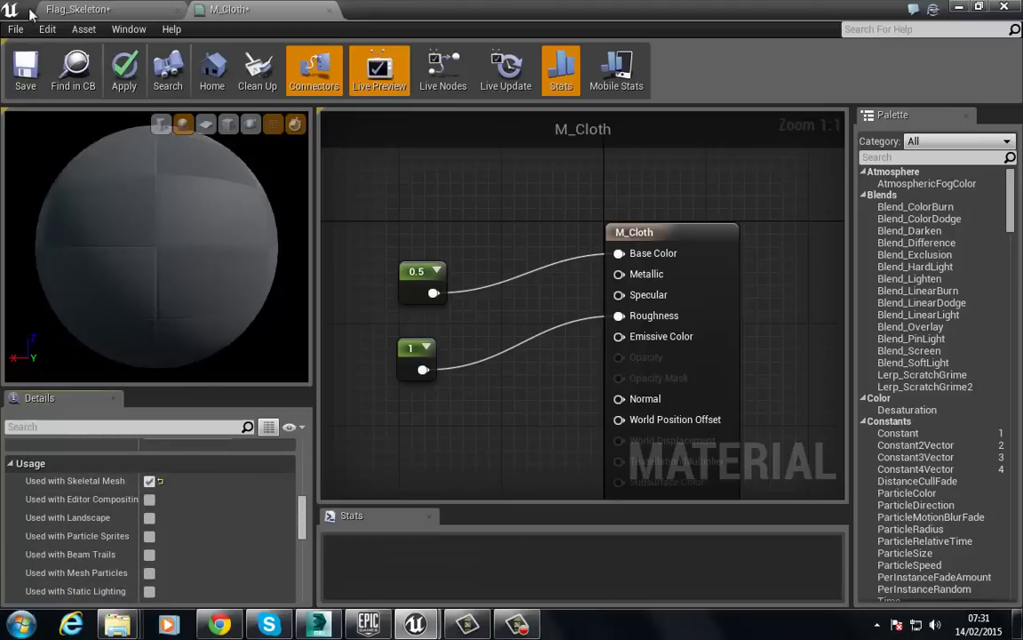
pyautogui.click(15, 77)
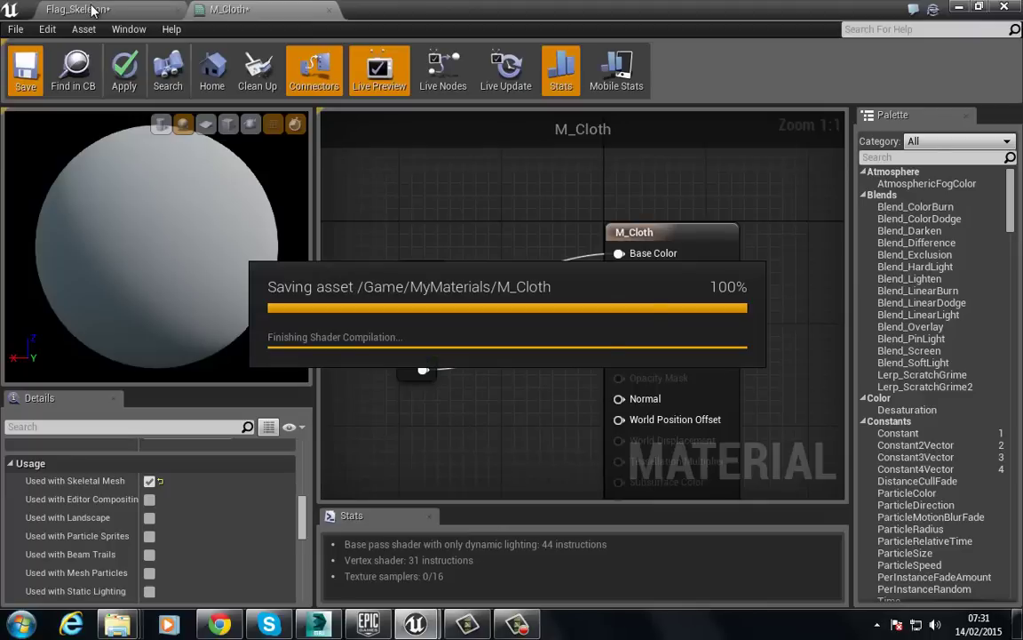
# - Assign the M_Cloth material to Element 1 of the Flag mesh and inspect the waving flag in the maximized mesh editor
pyautogui.moveTo(249, 9); pyautogui.dragTo(632, 71)
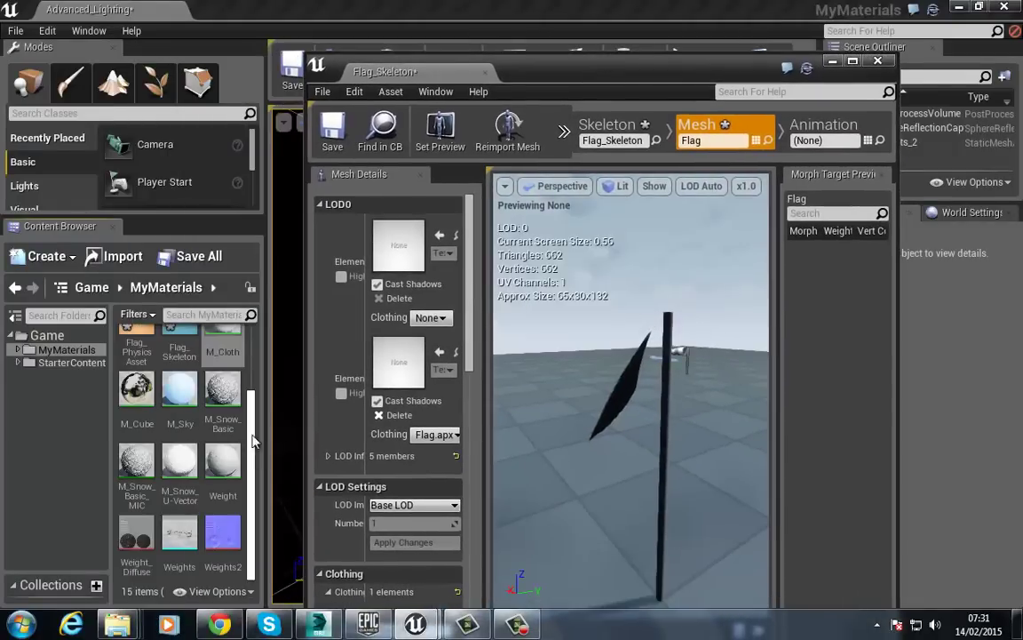
pyautogui.moveTo(220, 330); pyautogui.dragTo(400, 364)
pyautogui.moveTo(624, 406); pyautogui.dragTo(631, 411, button='right')
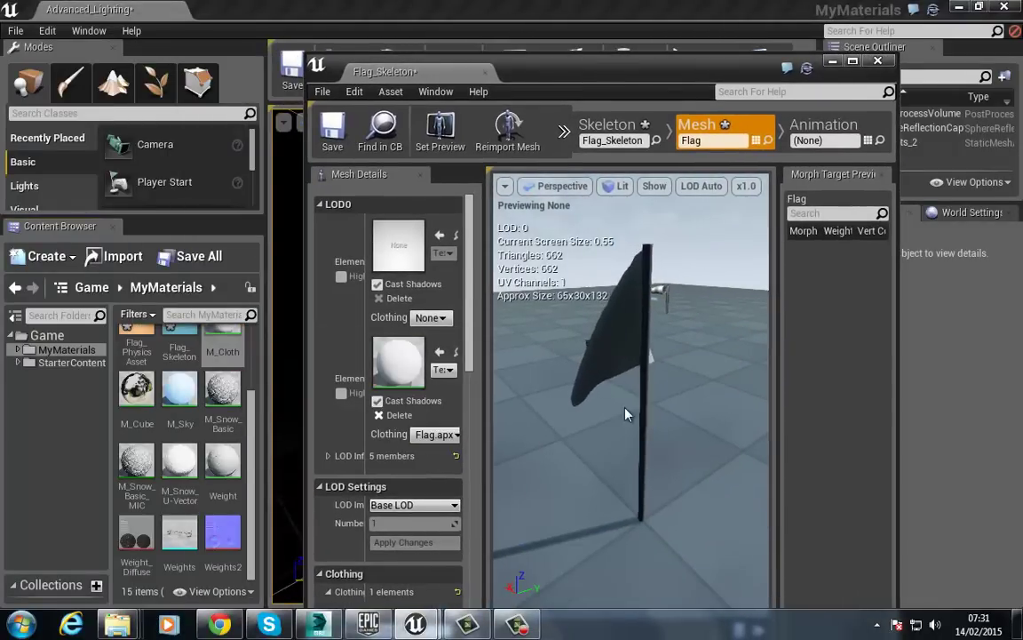
pyautogui.click(853, 60)
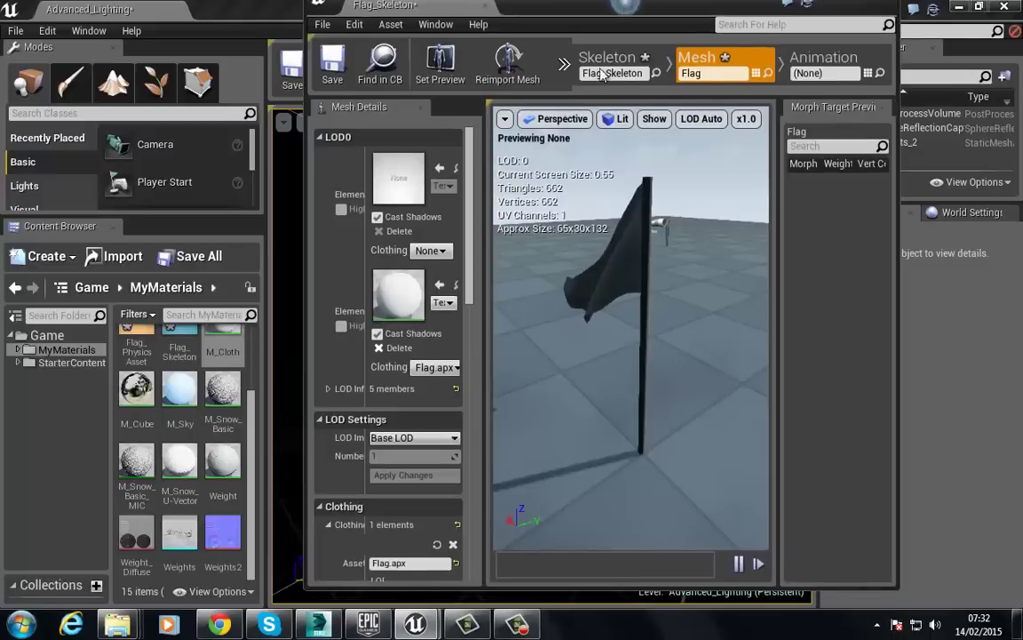
pyautogui.moveTo(518, 277); pyautogui.dragTo(724, 309, button='right')
pyautogui.moveTo(588, 322); pyautogui.dragTo(544, 356, button='right')
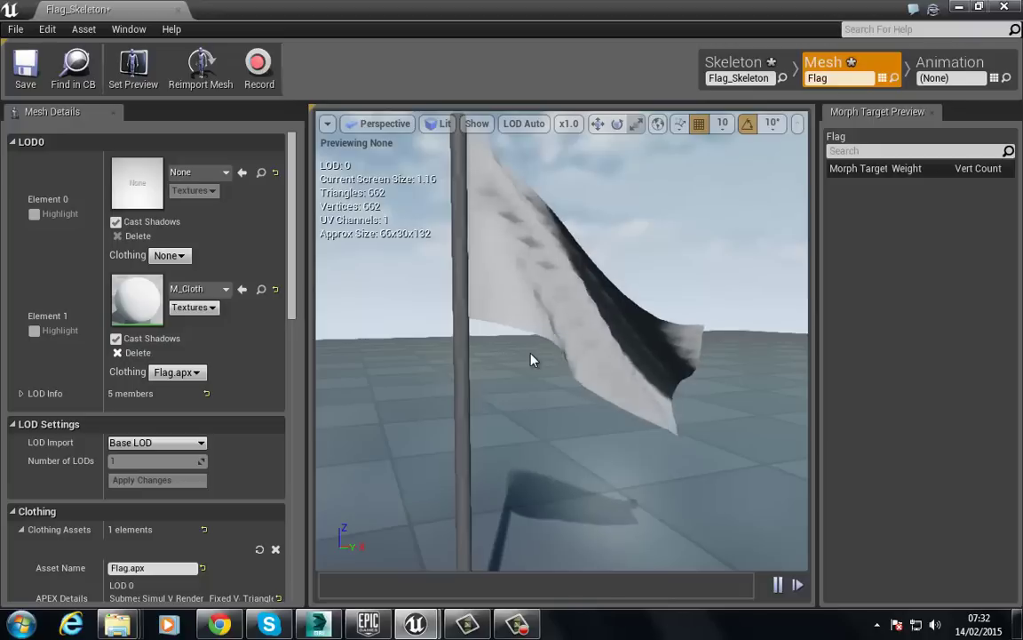